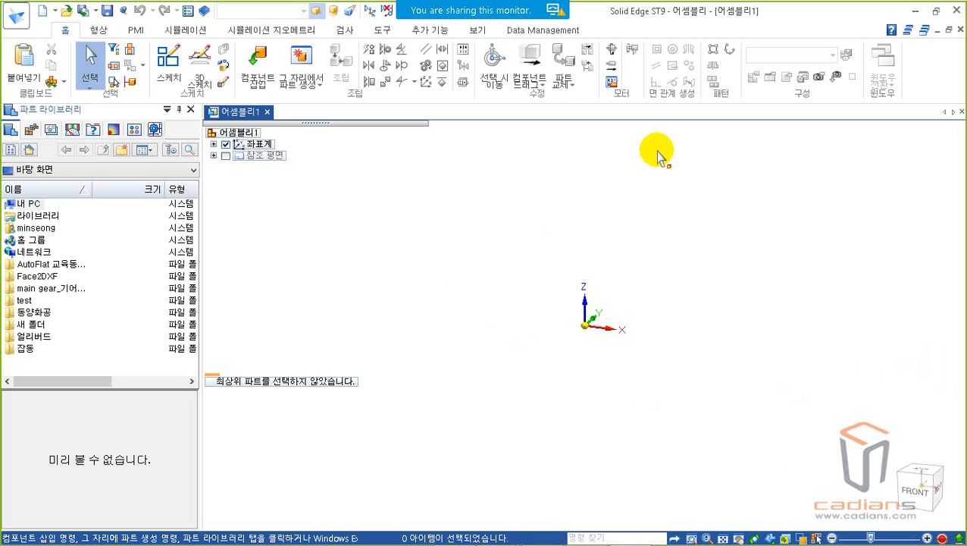
key("ctrl+2")
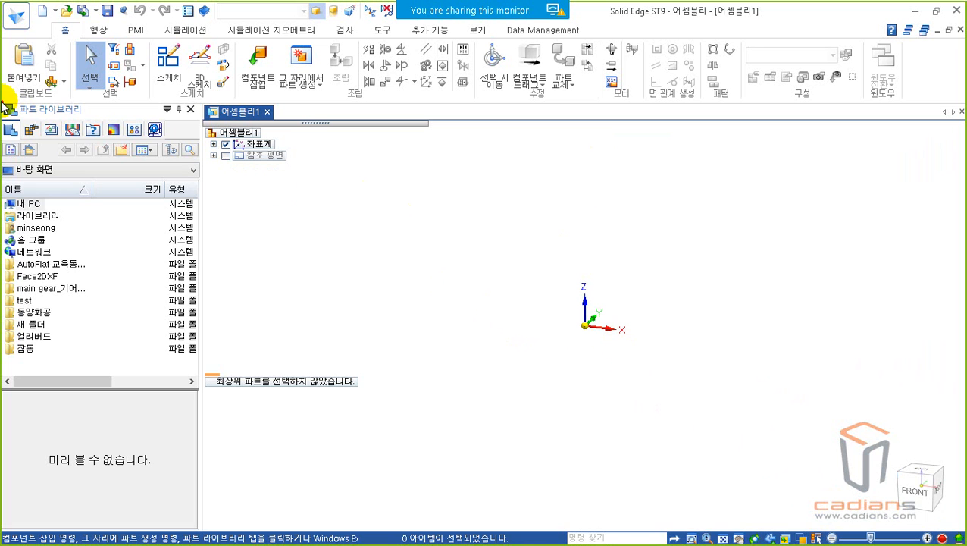
mouse_move(3, 100)
left_mouse_down()
mouse_move(86, 205)
mouse_move(195, 523)
left_mouse_up()
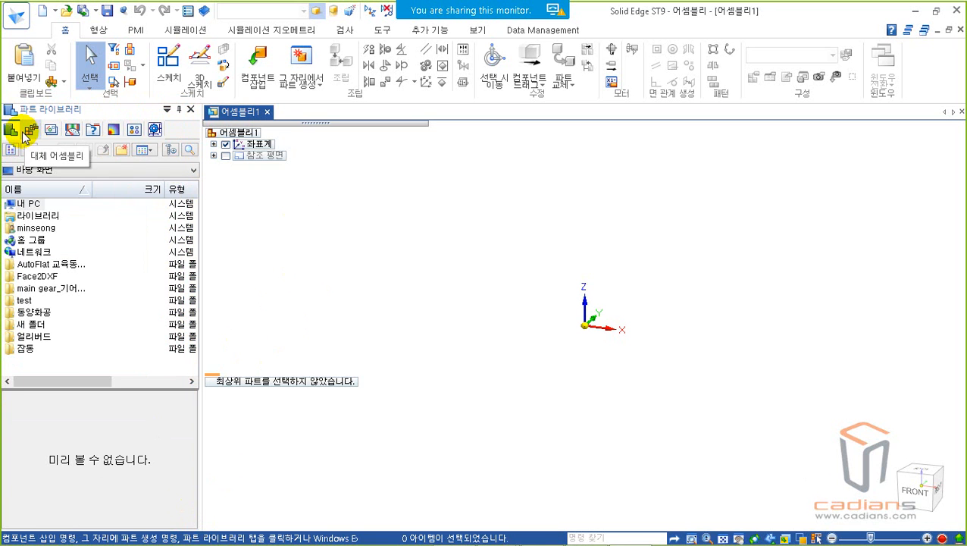
- Close the Part Library pane and collapse the remaining docked panes to the window edge
left_click(191, 109)
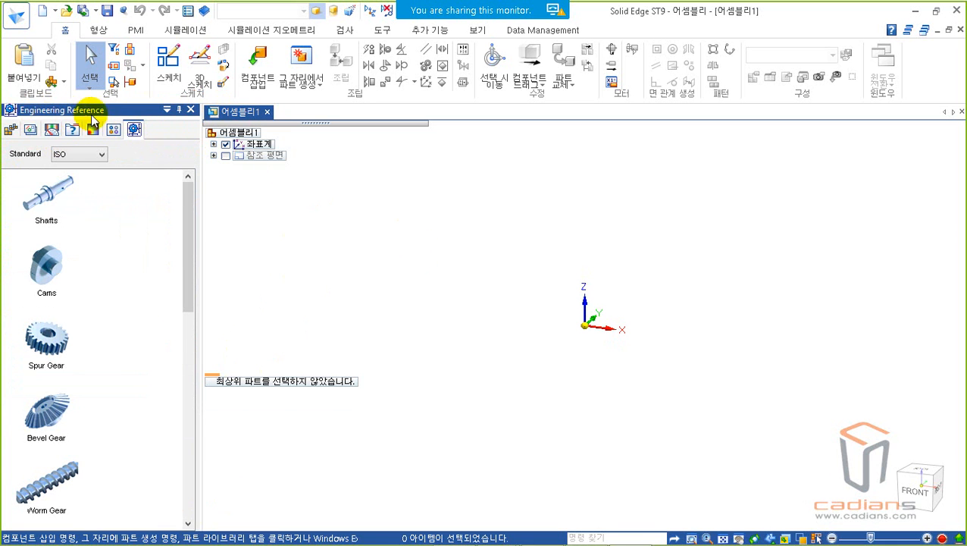
left_click(182, 112)
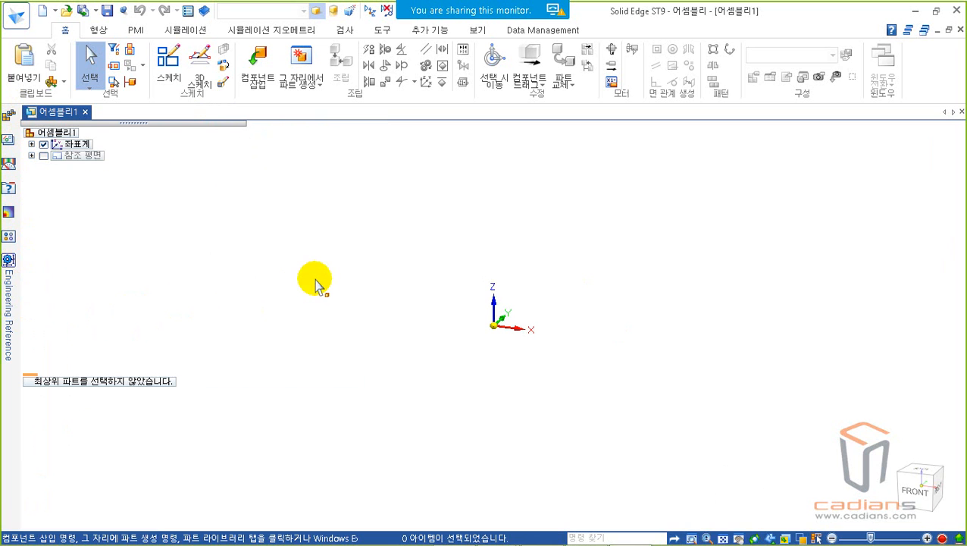
- Show the Part Library pane again and return to the Home commands
left_click(477, 33)
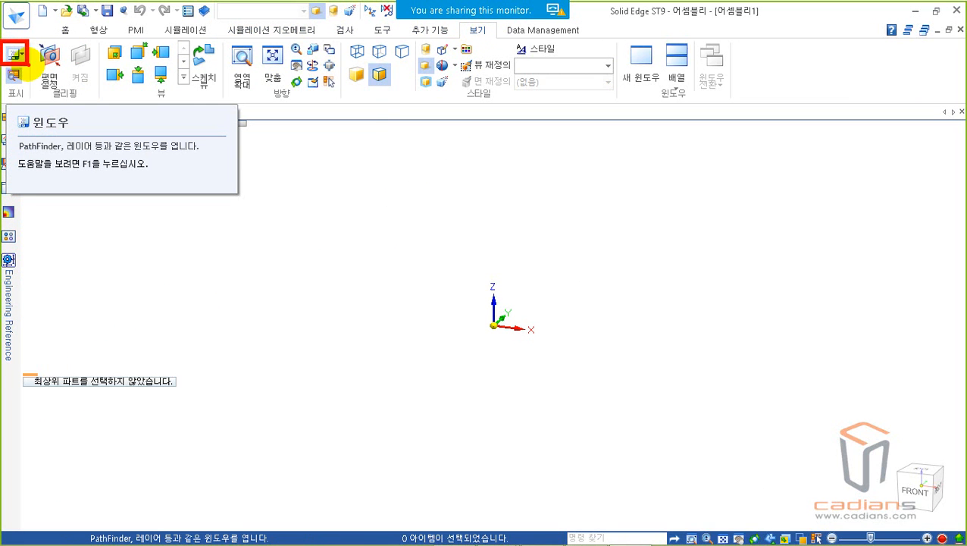
left_click(14, 53)
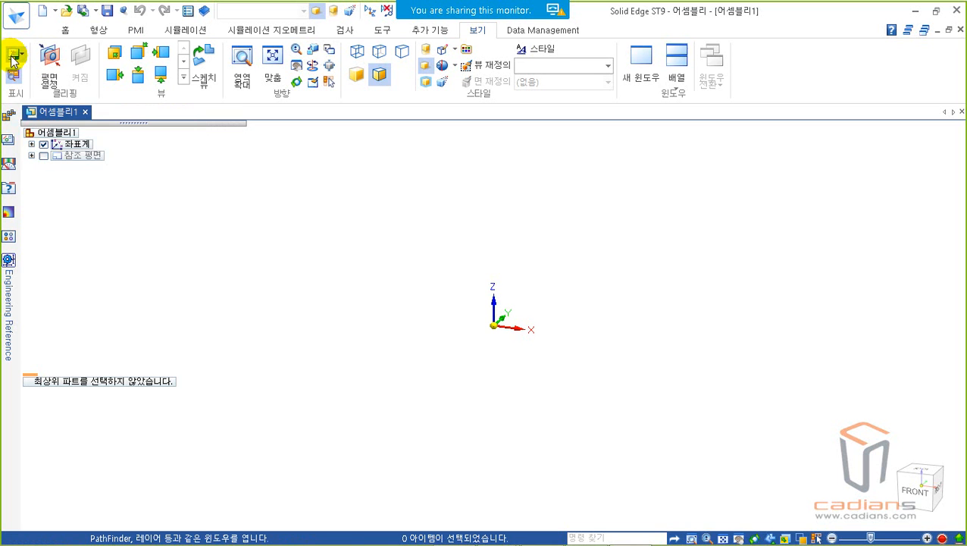
left_click(12, 57)
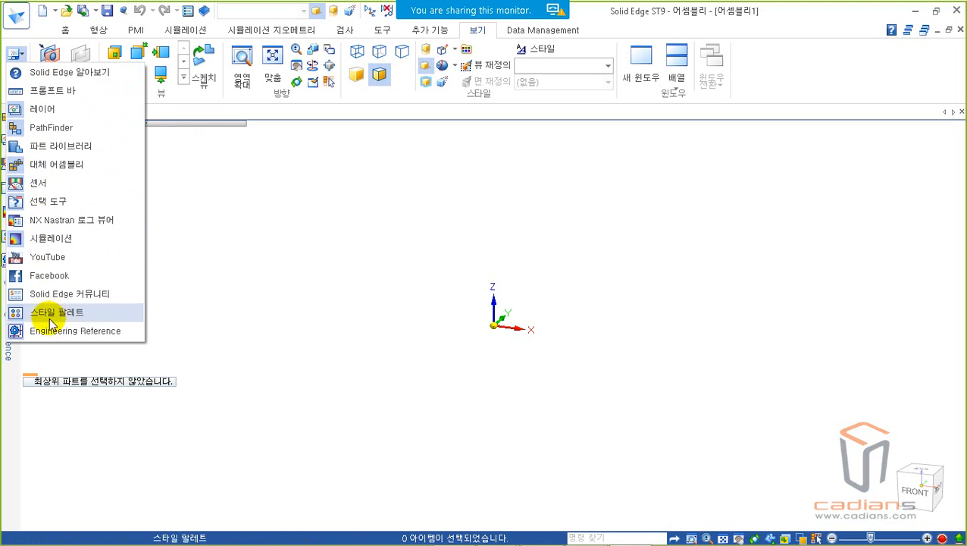
left_click(86, 153)
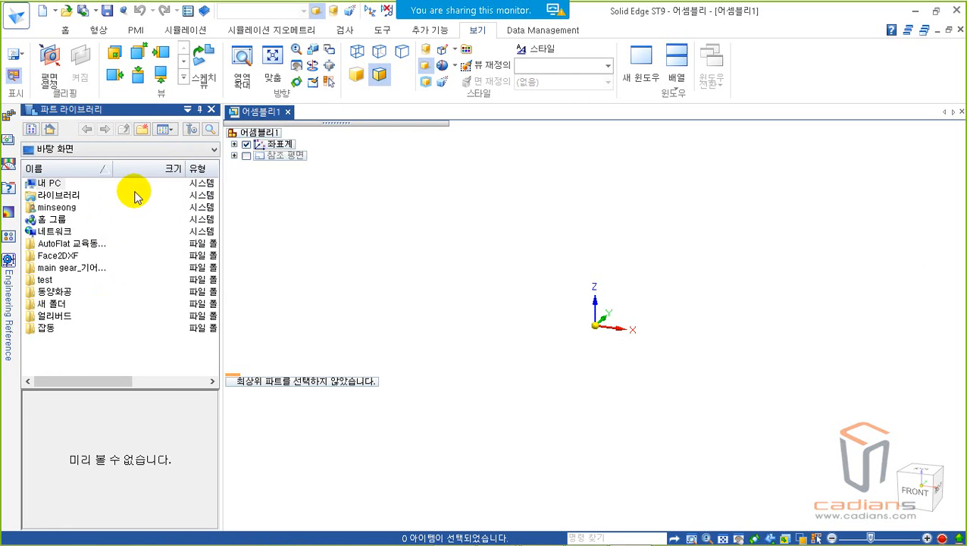
left_click(296, 209)
left_click(65, 31)
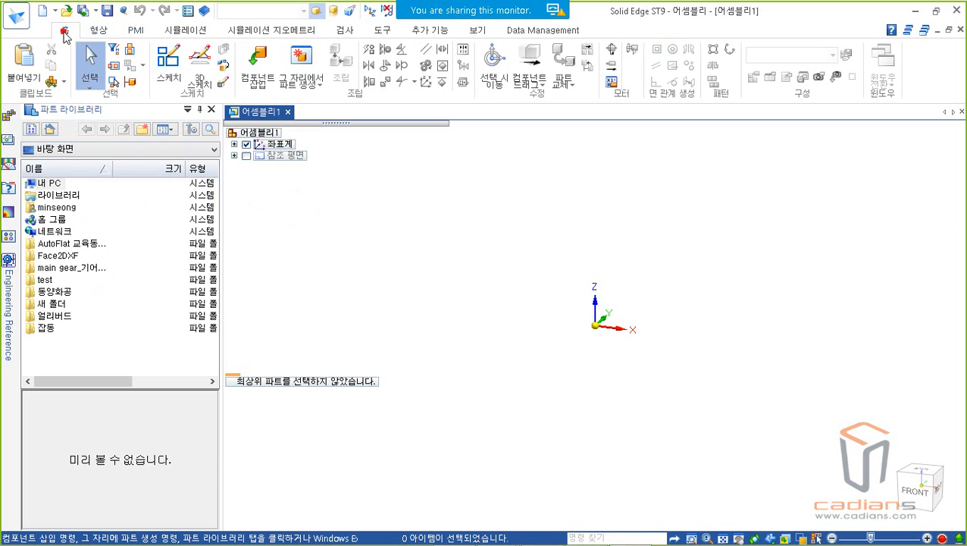
- Browse the Part Library to the Training folder of Solid Edge ST9 in Program Files on drive C
left_click(50, 130)
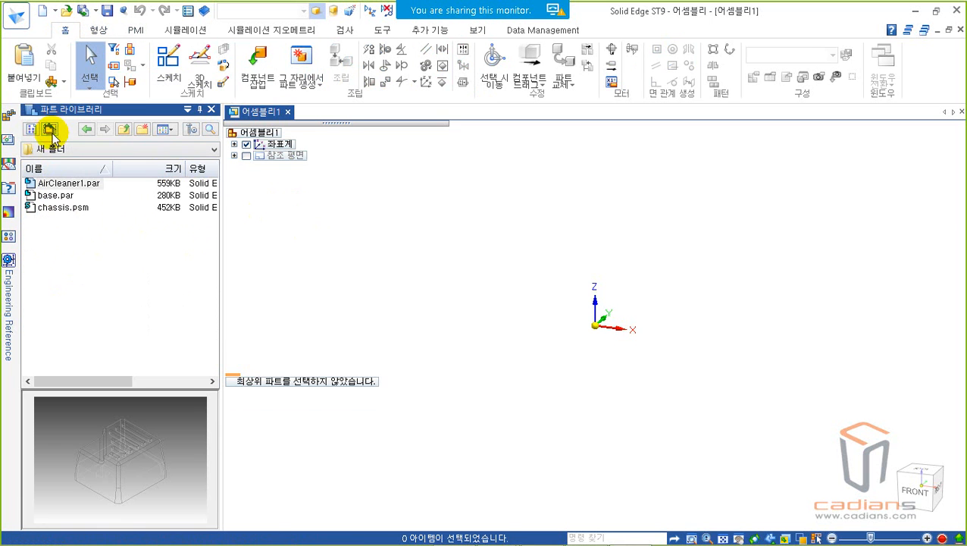
left_click(56, 149)
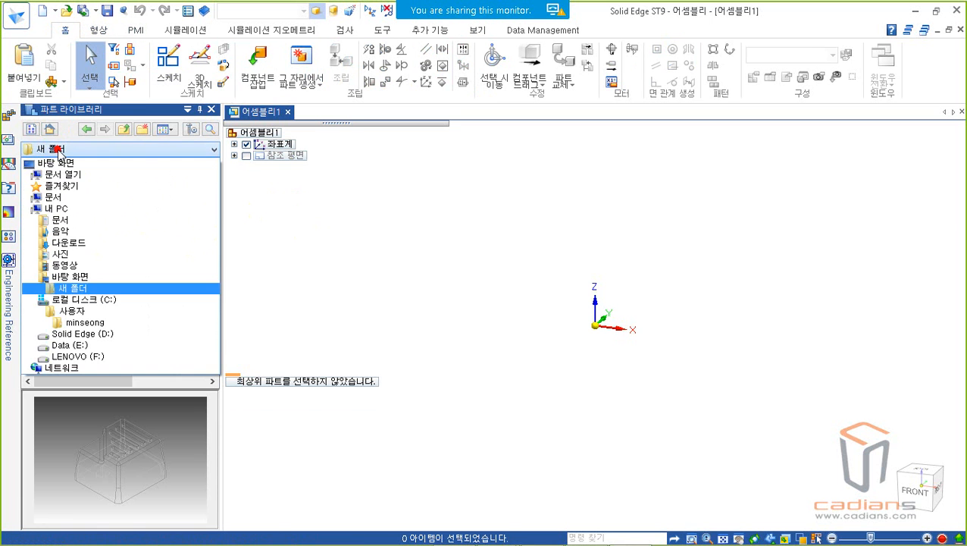
left_click(72, 300)
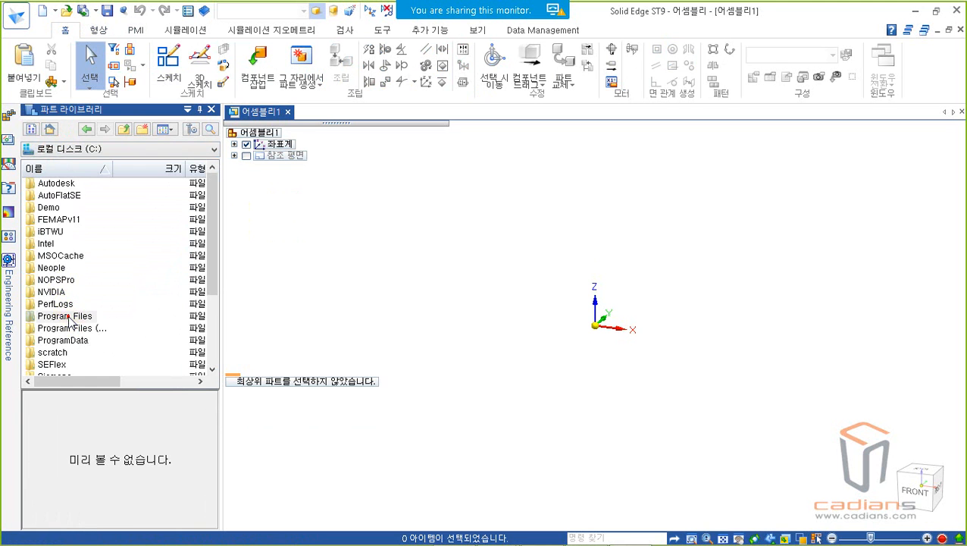
double_click(66, 317)
scroll(71, 308, "down", 4)
scroll(91, 303, "down", 3)
double_click(76, 329)
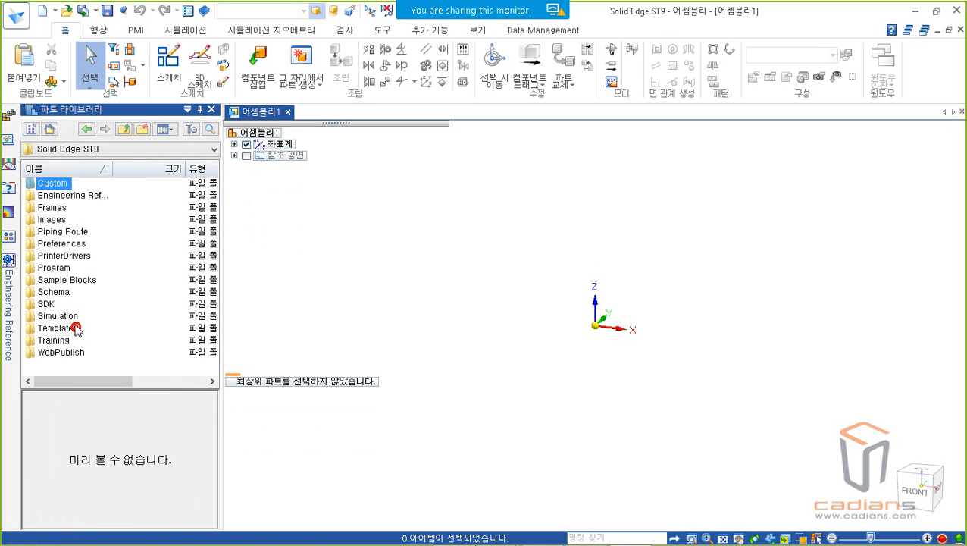
double_click(53, 341)
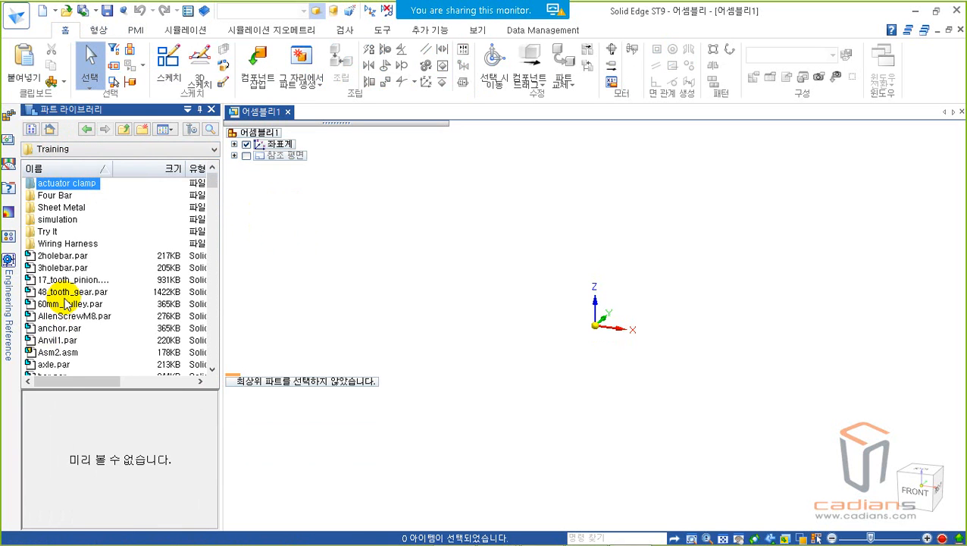
- Look through the Training folder's files, previewing 48_tooth_gear.par and seva01.par
left_click(119, 281)
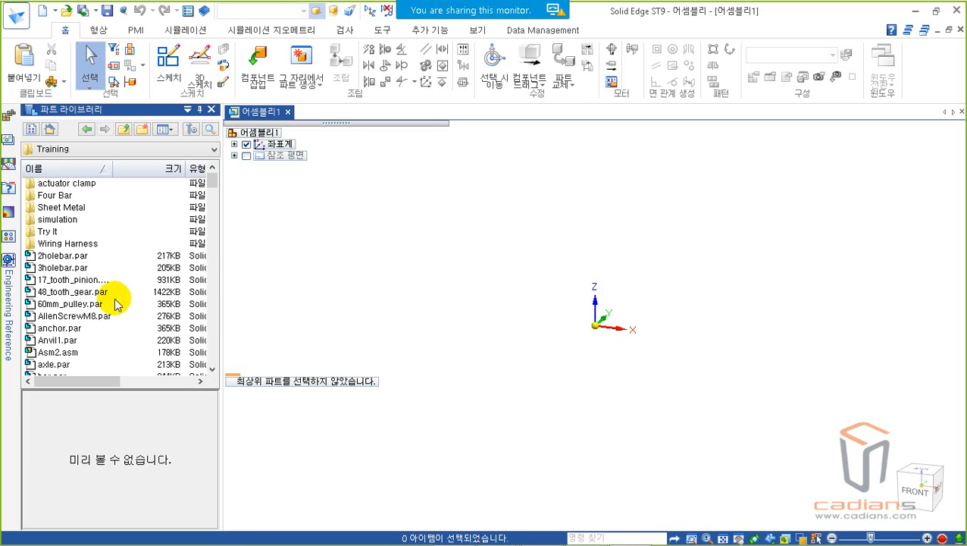
left_click(114, 293)
scroll(101, 303, "down", 1)
scroll(101, 304, "down", 15)
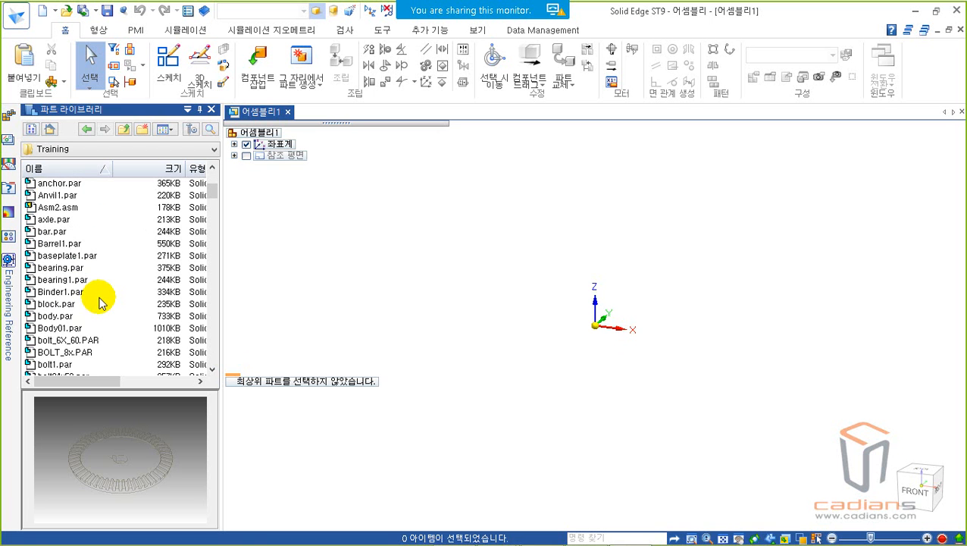
scroll(101, 303, "down", 20)
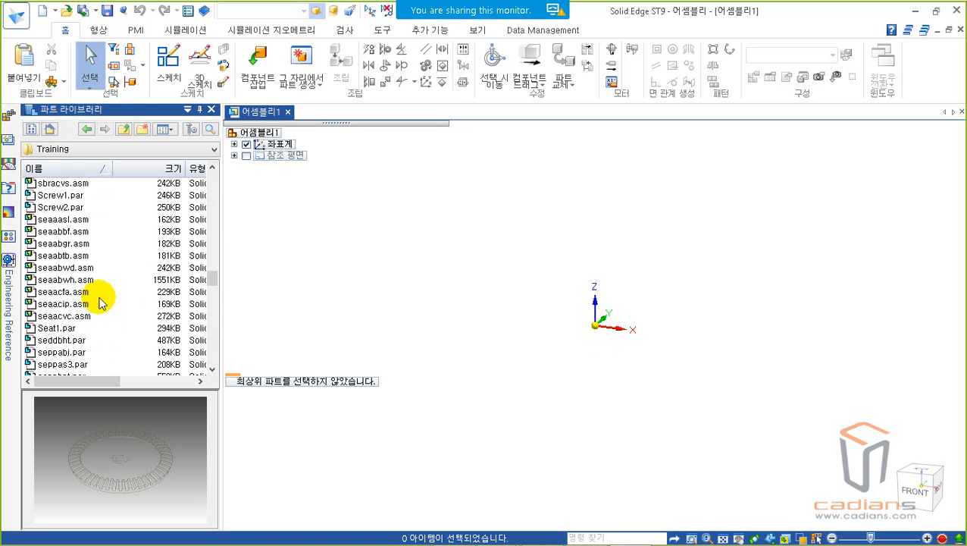
scroll(102, 302, "down", 3)
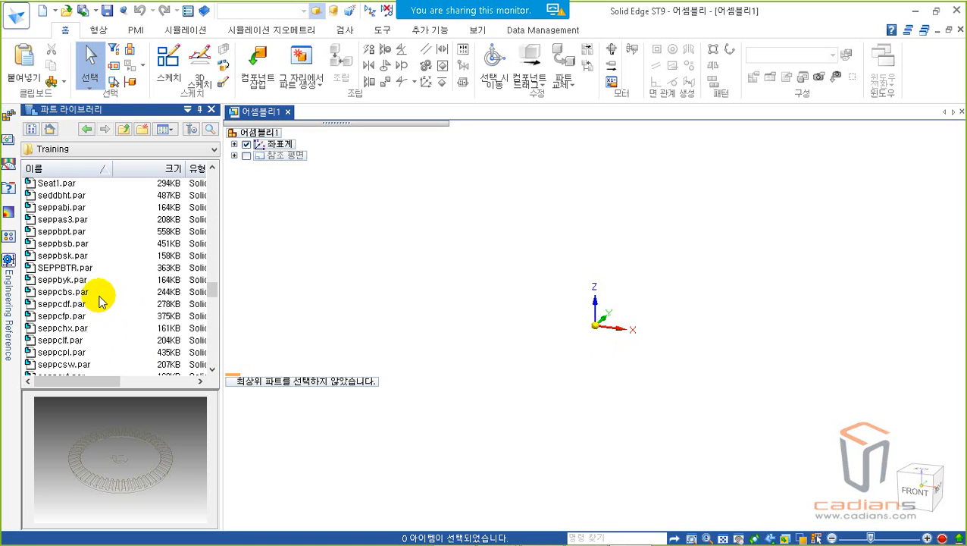
scroll(103, 301, "up", 4)
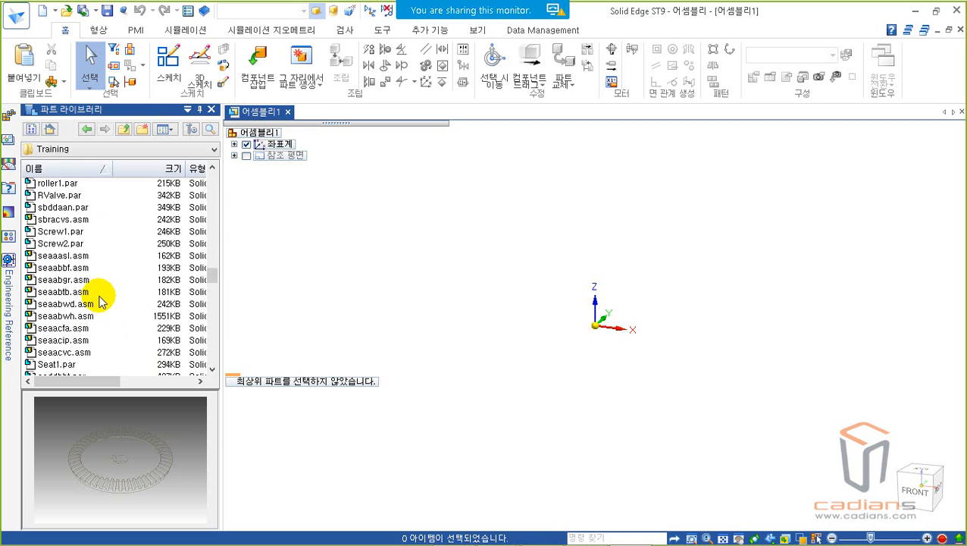
scroll(102, 301, "down", 2)
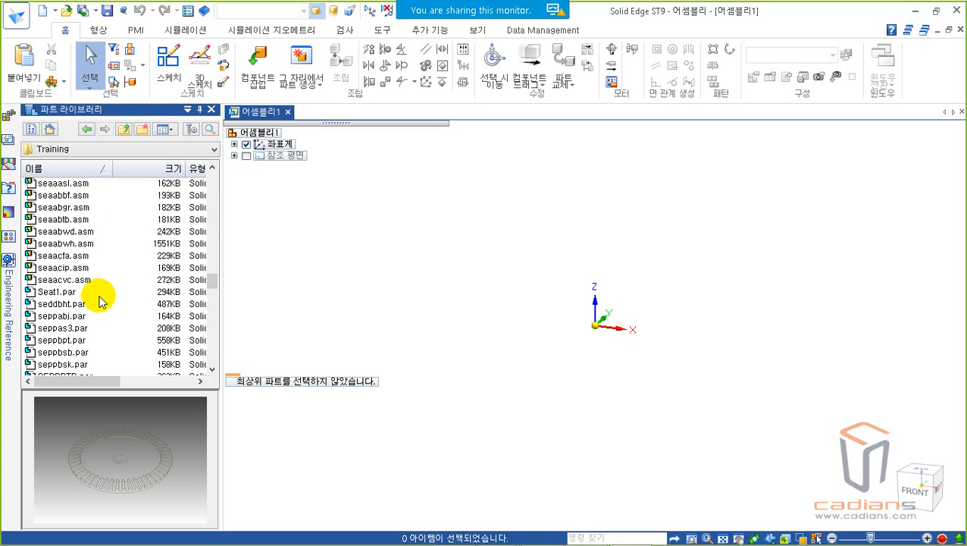
scroll(102, 302, "down", 6)
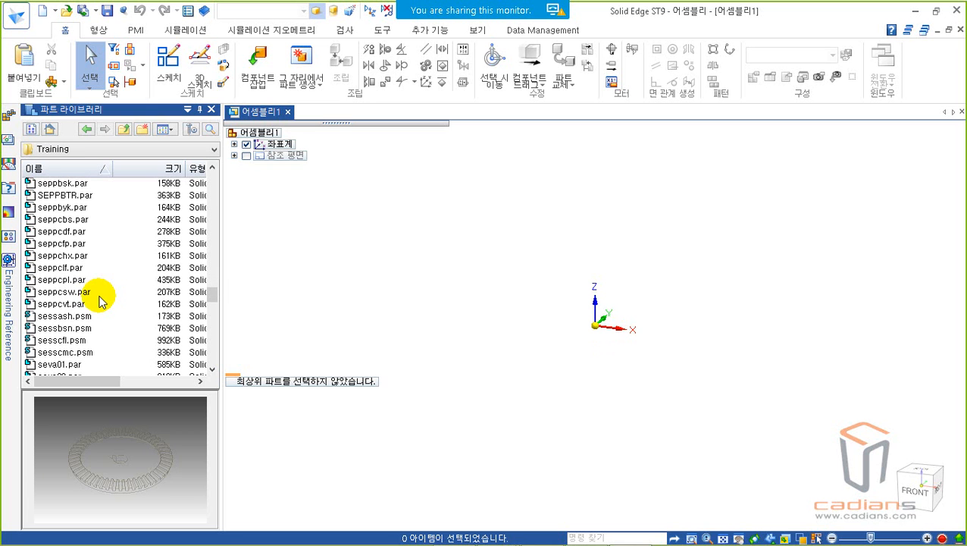
scroll(102, 302, "down", 3)
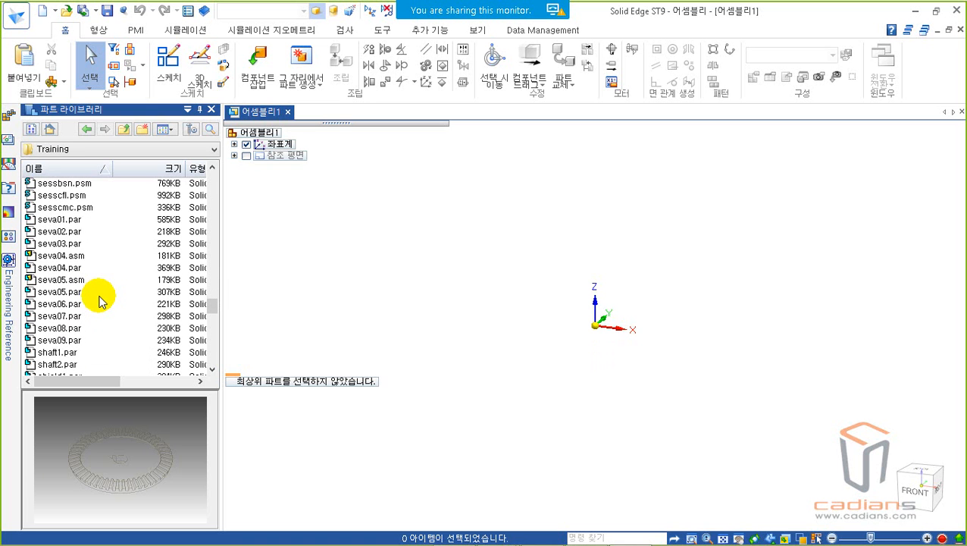
left_click(68, 219)
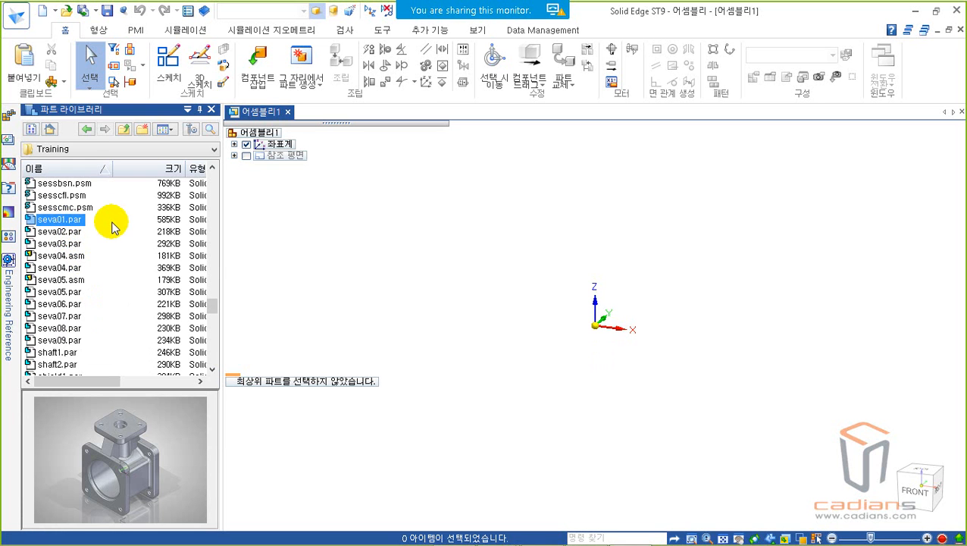
- Review the Part Library's folder path and reselect the Training folder under Solid Edge ST9
left_click(78, 148)
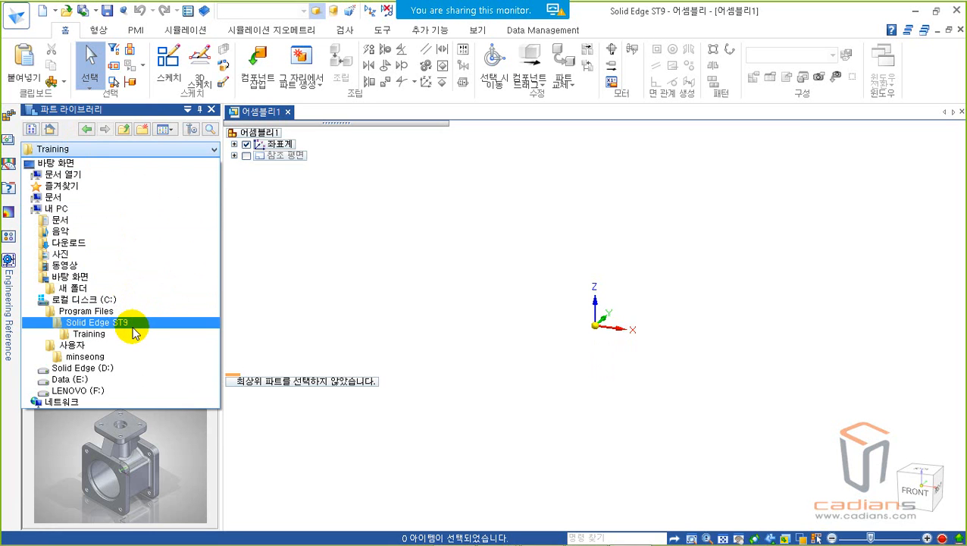
left_click(90, 334)
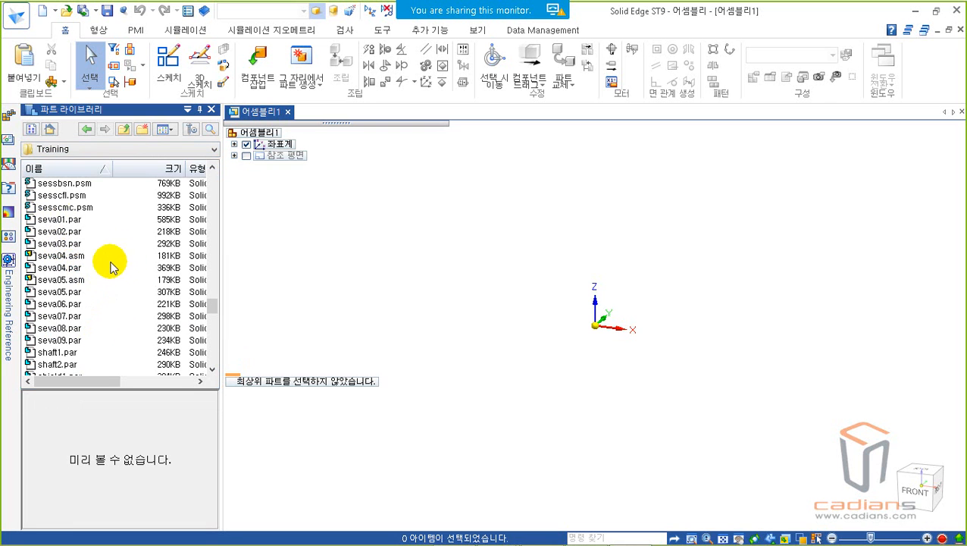
scroll(110, 249, "down", 1)
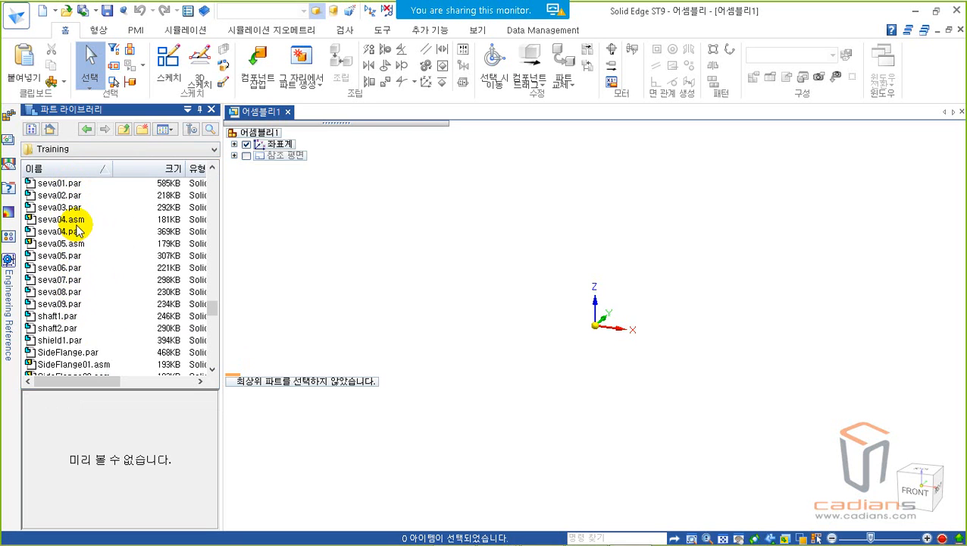
- Limit the Part Library's displayed file types to part documents (*.par), excluding assembly, sheet metal and weldment documents
right_click(134, 232)
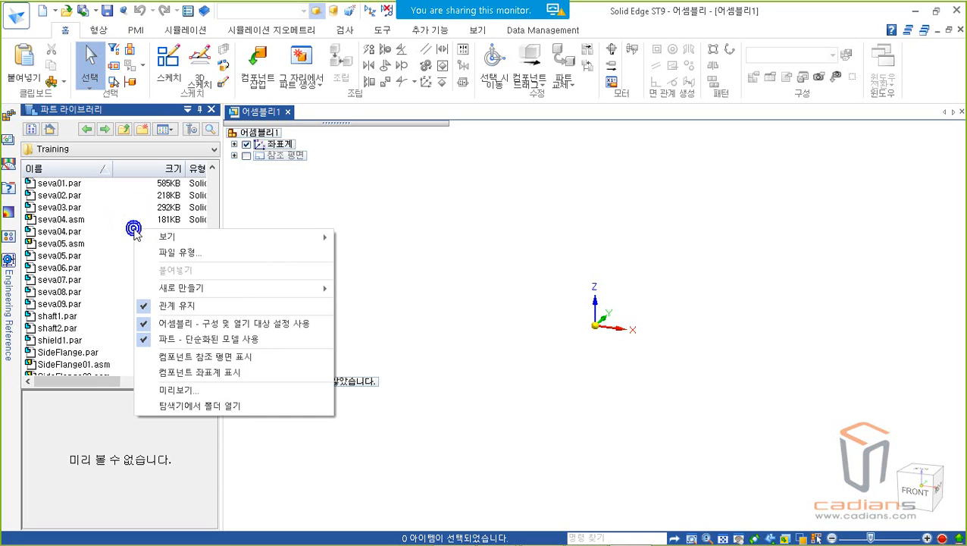
left_click(164, 256)
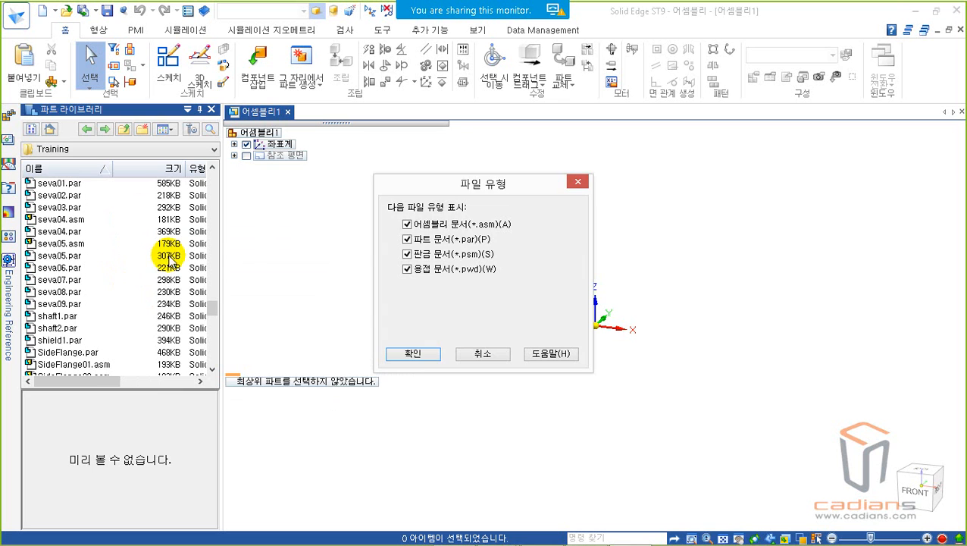
left_click(408, 225)
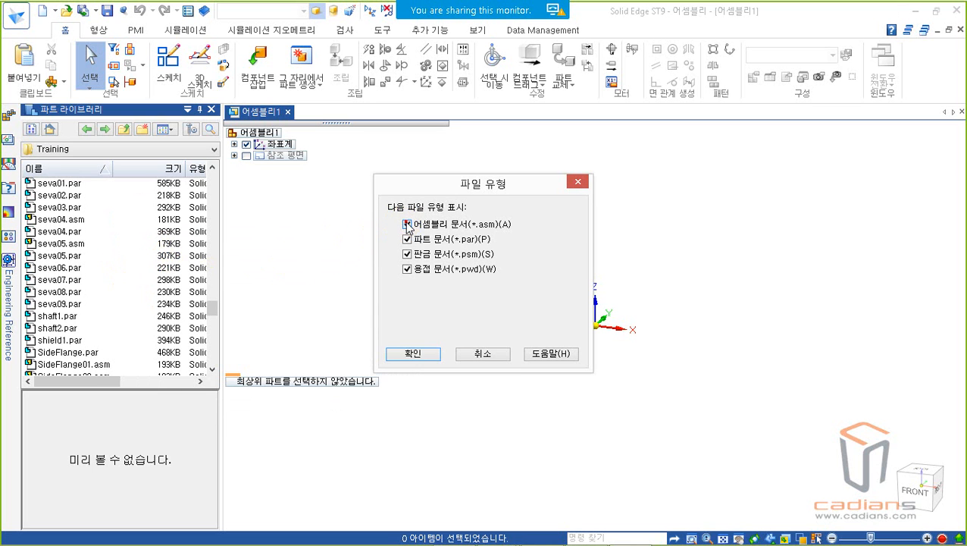
left_click(407, 254)
left_click(407, 269)
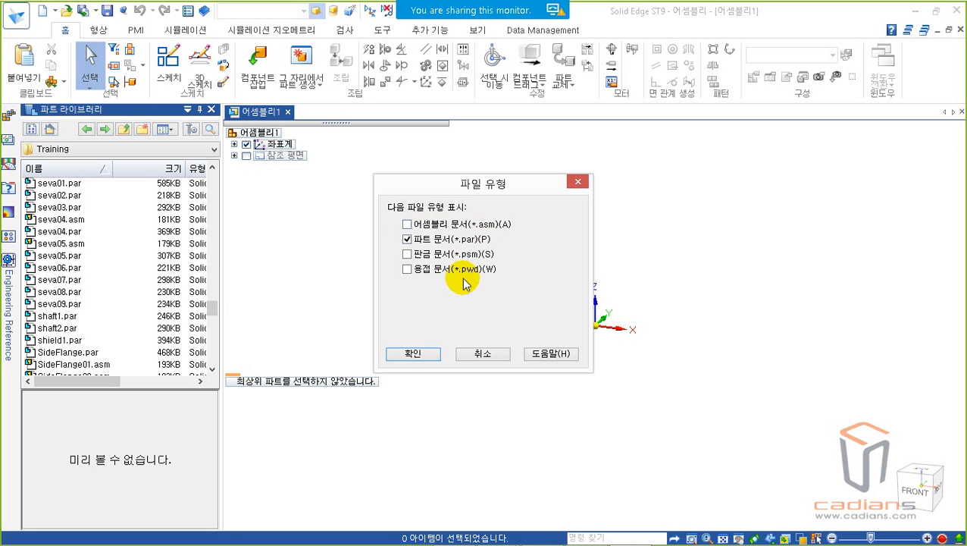
left_click(396, 356)
- Jump to the Training files starting with s and locate the seva files in the list
left_click(150, 285)
key("s")
key("s")
key("s")
key("s")
key("s")
key("s")
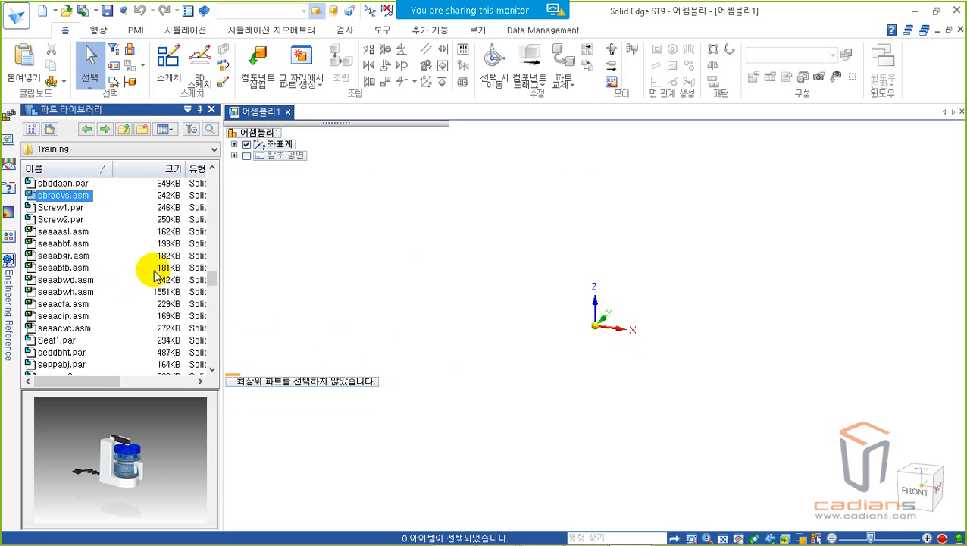
scroll(154, 277, "down", 12)
scroll(154, 277, "up", 4)
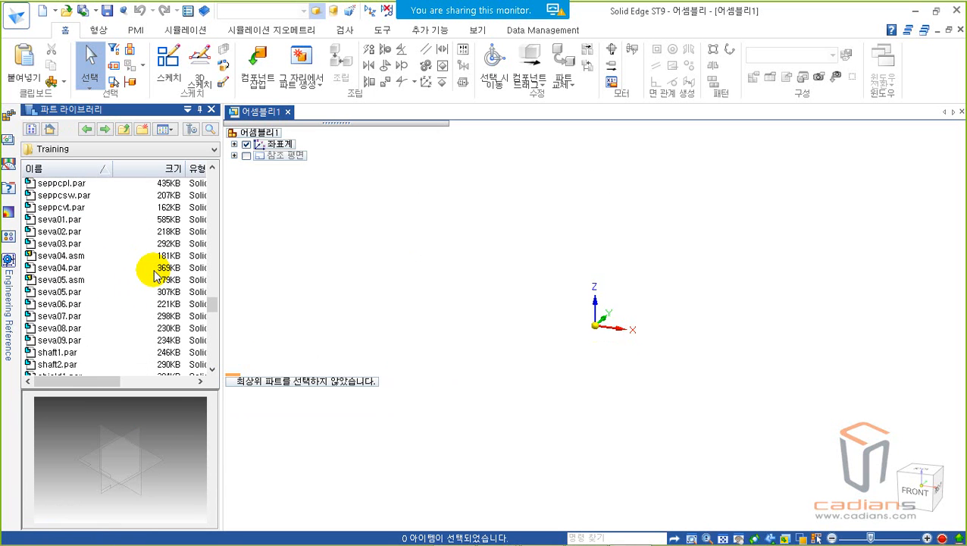
left_click(103, 265)
- Check the Part Library's file type filter and leave it without making changes
right_click(129, 243)
left_click(187, 265)
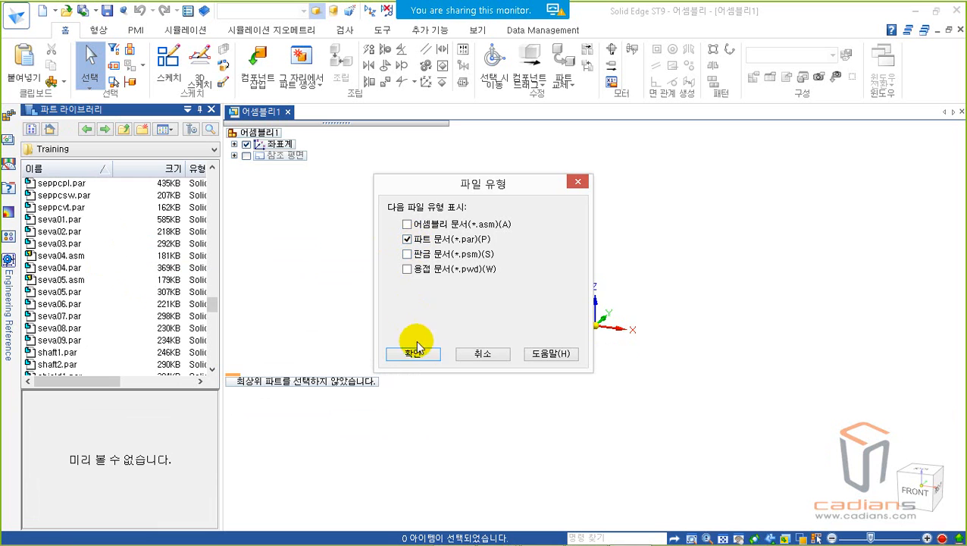
left_click(464, 354)
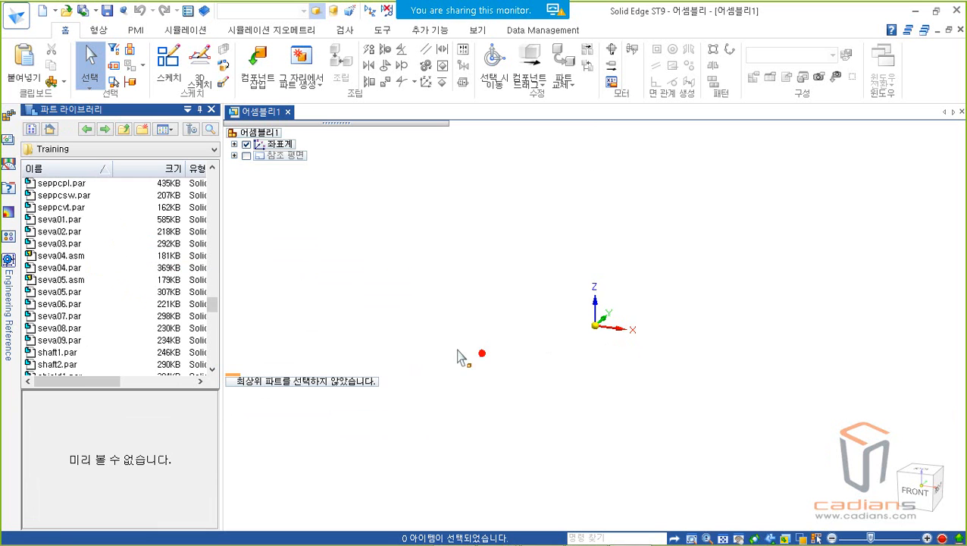
- Preview seva04.asm and seva04.par from the Training folder
left_click(97, 278)
left_click(76, 257)
left_click(76, 268)
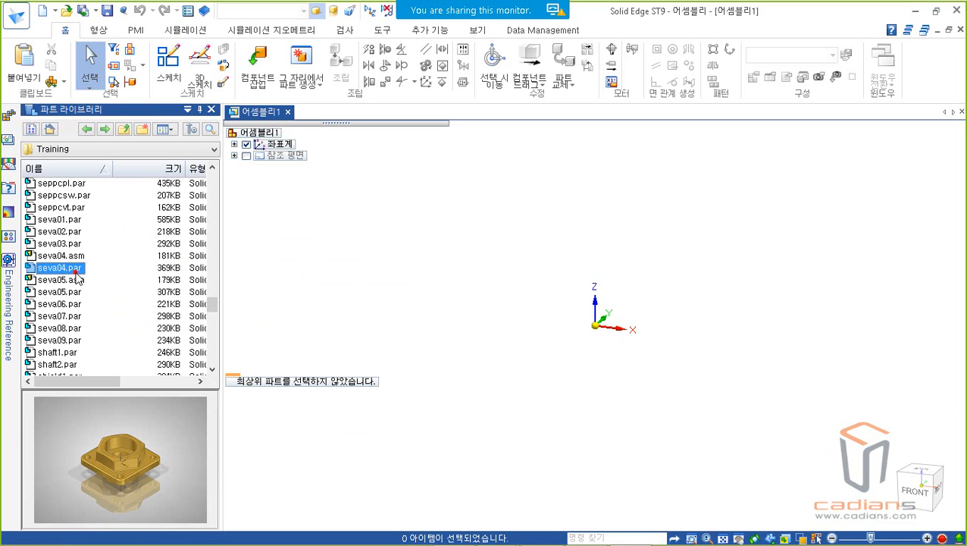
- Select seva03.par in the Training folder, then check the Part Library's file type filter and keep part documents (*.par) as the displayed type
left_click(72, 244)
left_click(115, 275)
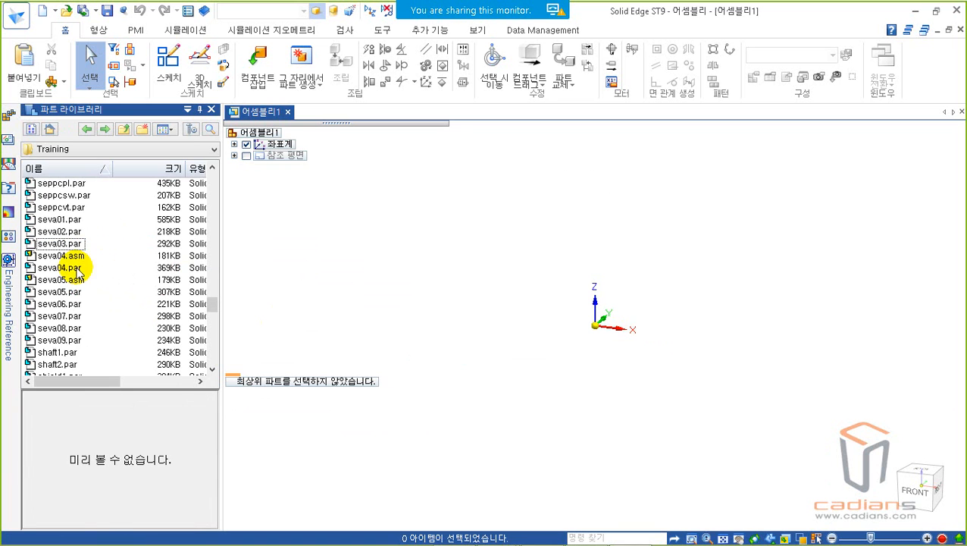
right_click(113, 246)
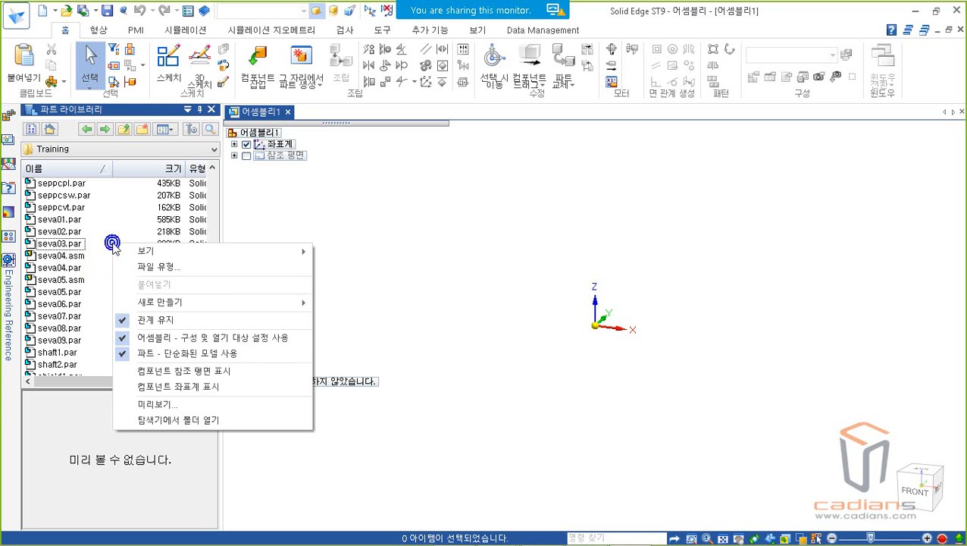
left_click(155, 267)
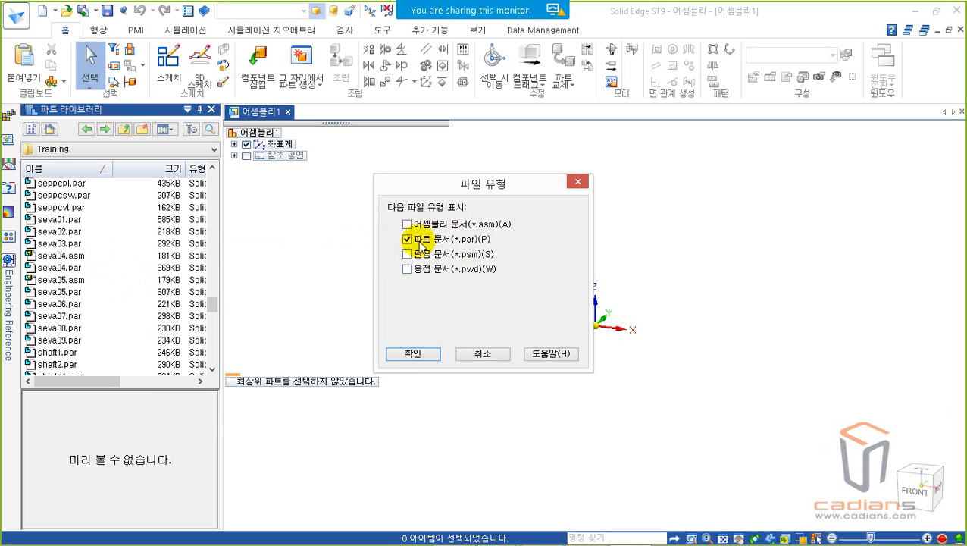
left_click(410, 356)
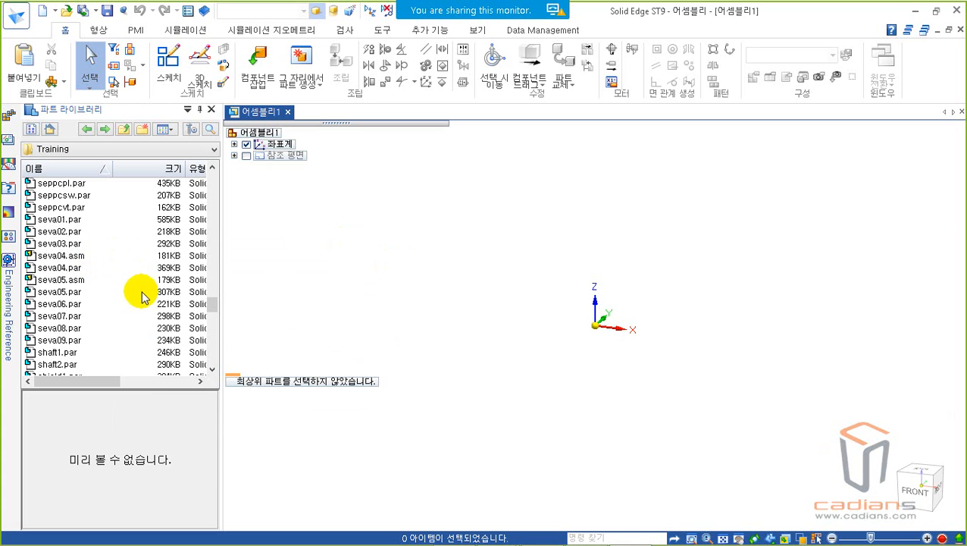
- Browse the Training list entries seva04.asm, seva04.par, seva02.par and seppcvt.par to check their previews
right_click(141, 281)
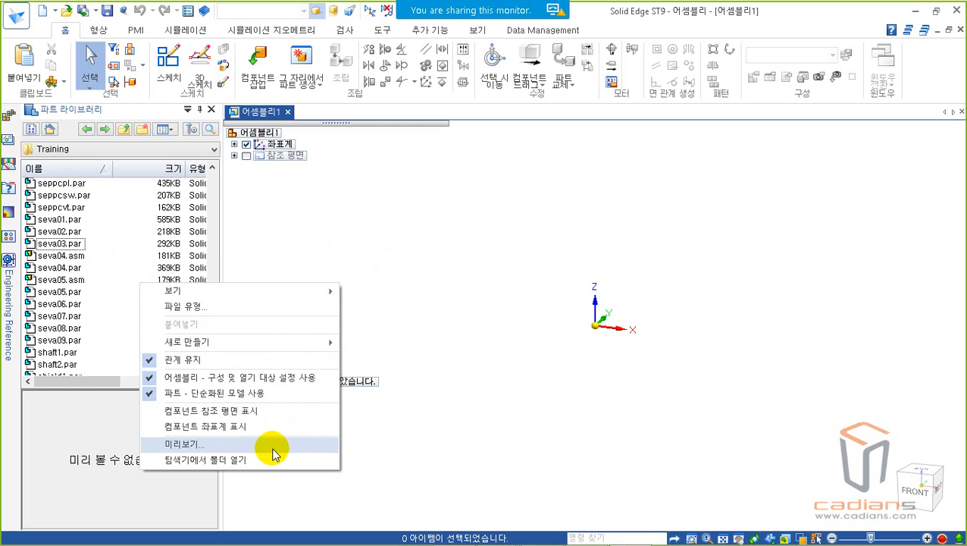
left_click(67, 438)
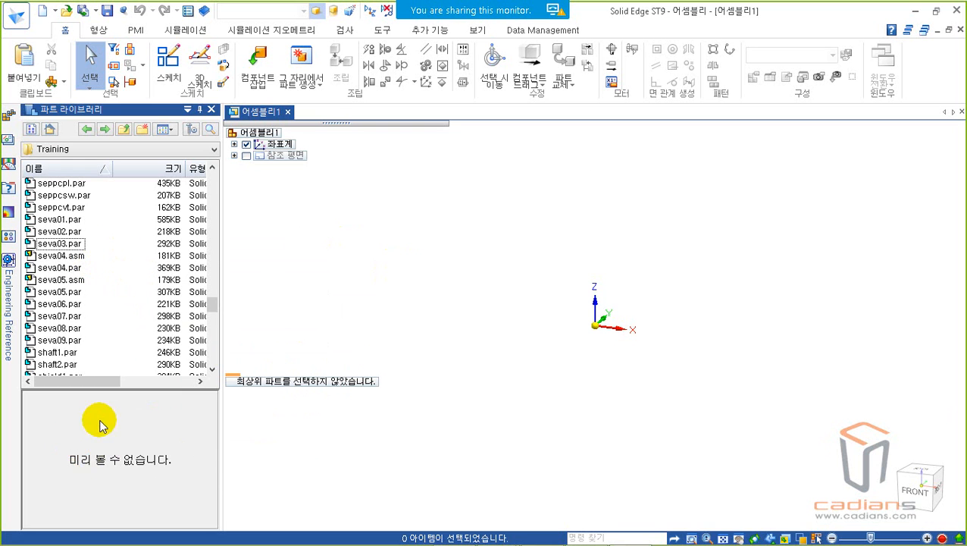
left_click(69, 255)
left_click(68, 268)
left_click(67, 232)
left_click(73, 207)
- Turn off the Part Library's file preview
right_click(138, 297)
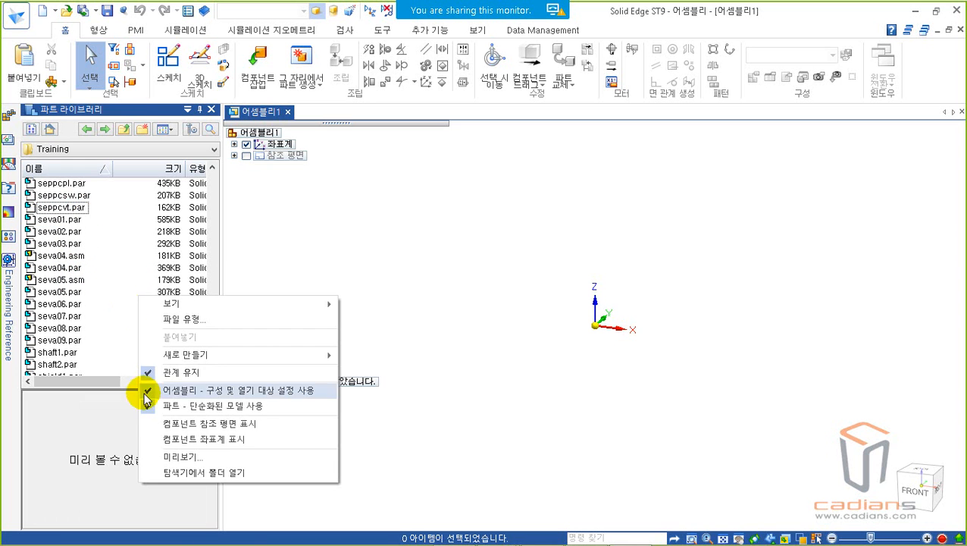
left_click(182, 458)
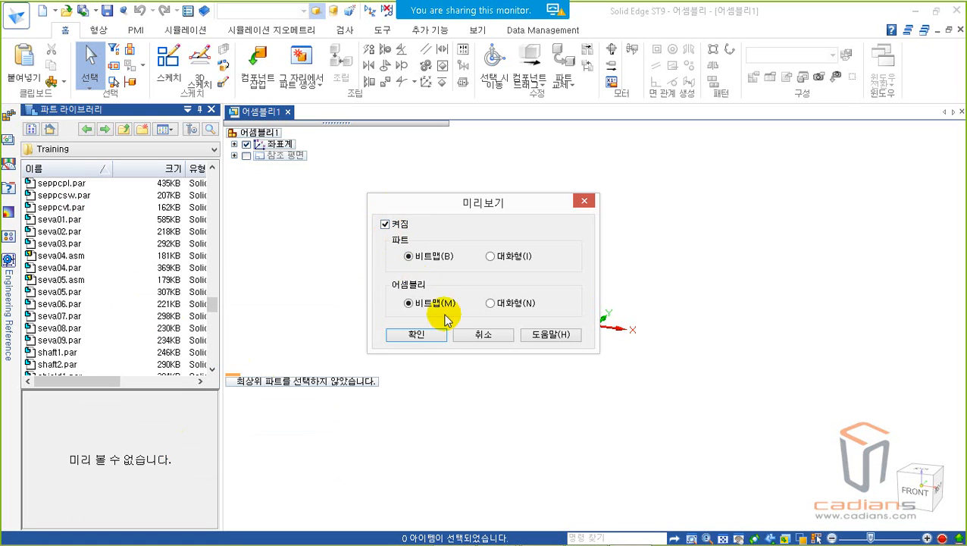
left_click(387, 225)
left_click(413, 334)
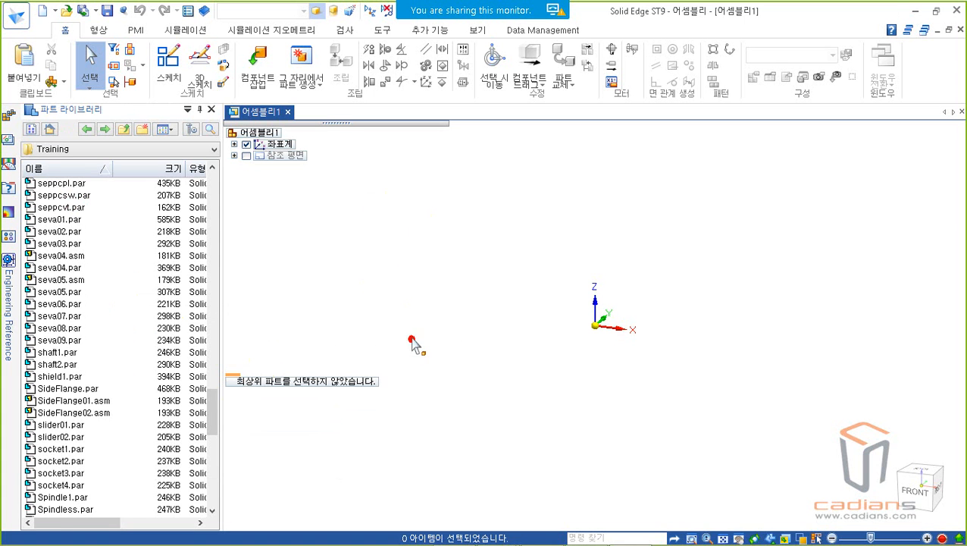
- Turn the Part Library's file preview back on, keeping the bitmap display for parts and assemblies
right_click(125, 326)
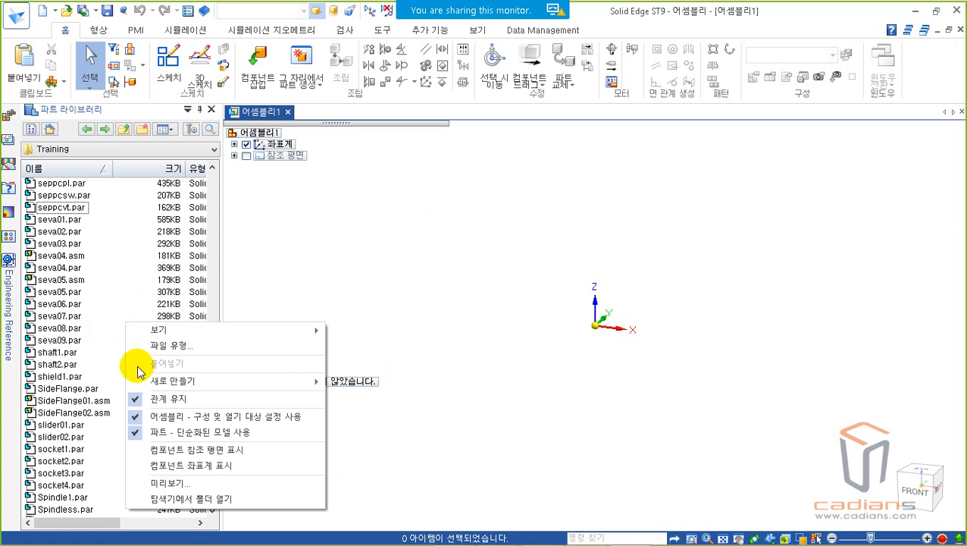
left_click(152, 483)
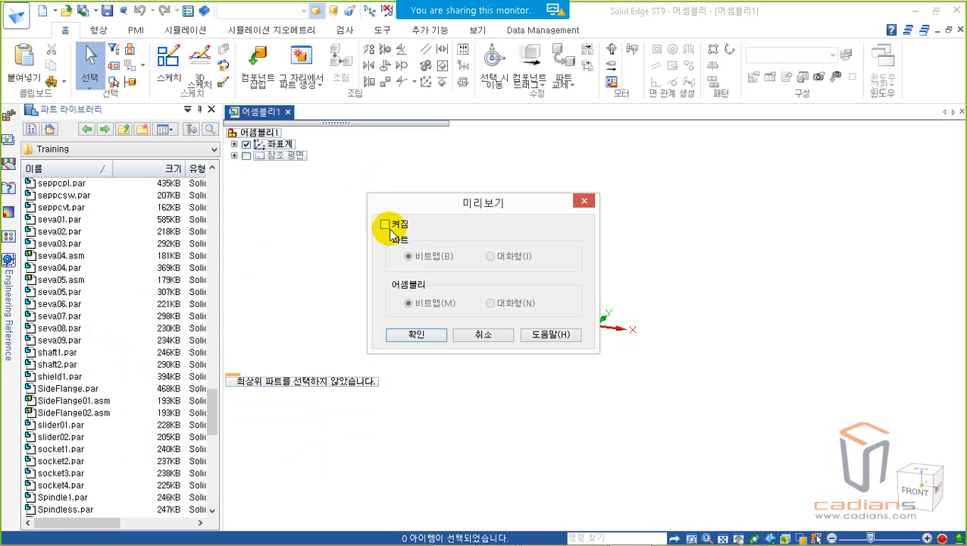
left_click(385, 224)
left_click(413, 334)
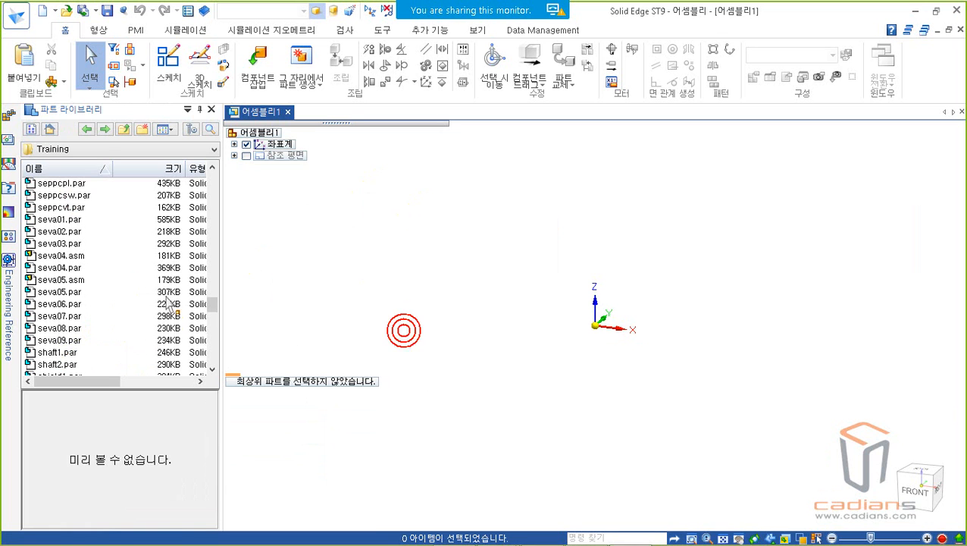
left_click(124, 248)
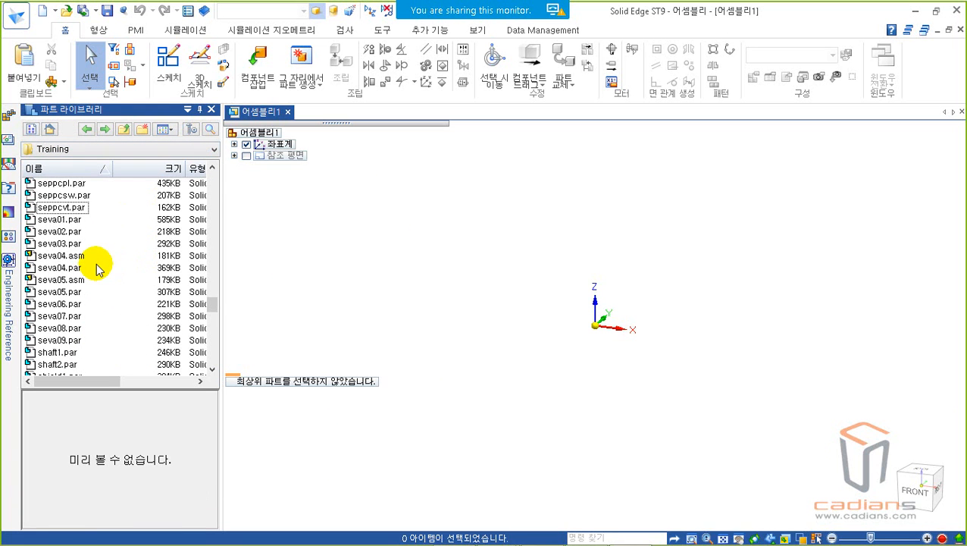
- Examine the previews of the seva files one by one, from seva01.par to seva09.par and back up the list
left_click(63, 220)
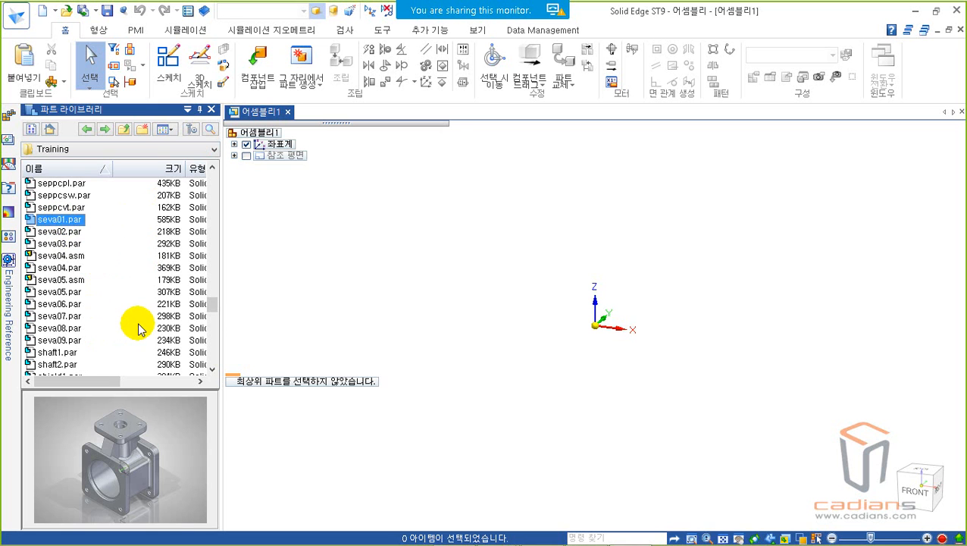
key("Down")
key("Down")
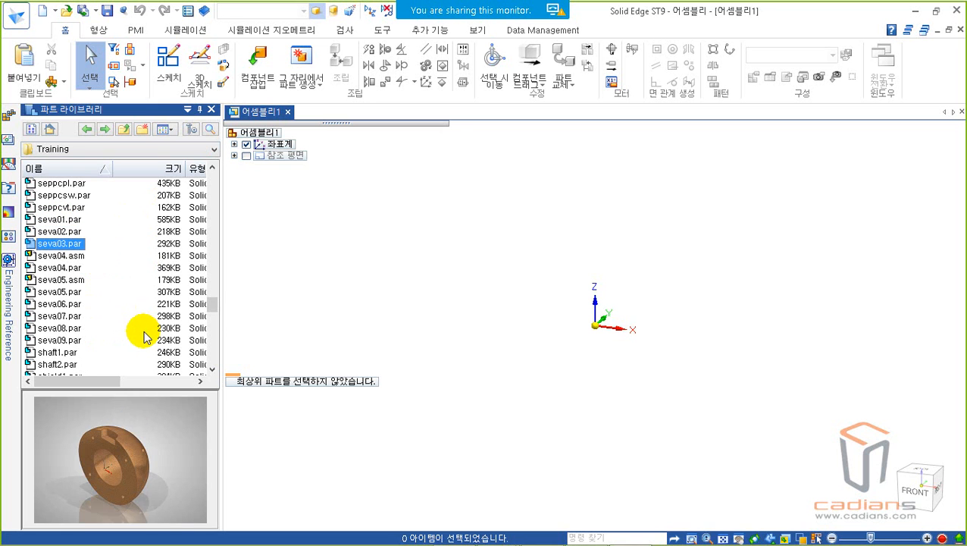
key("Down")
key("Down")
key("Down")
key("Down")
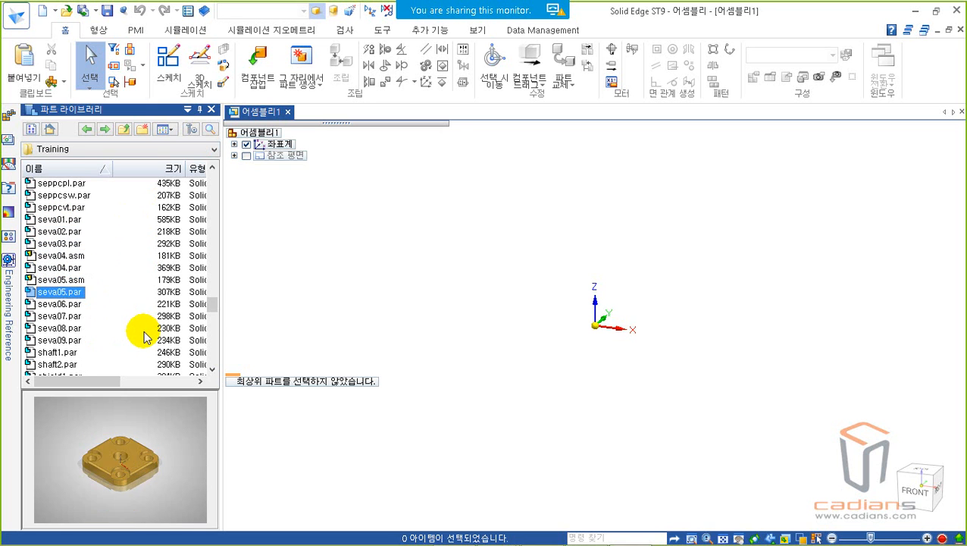
key("Down")
key("Down")
key("Down")
key("Down")
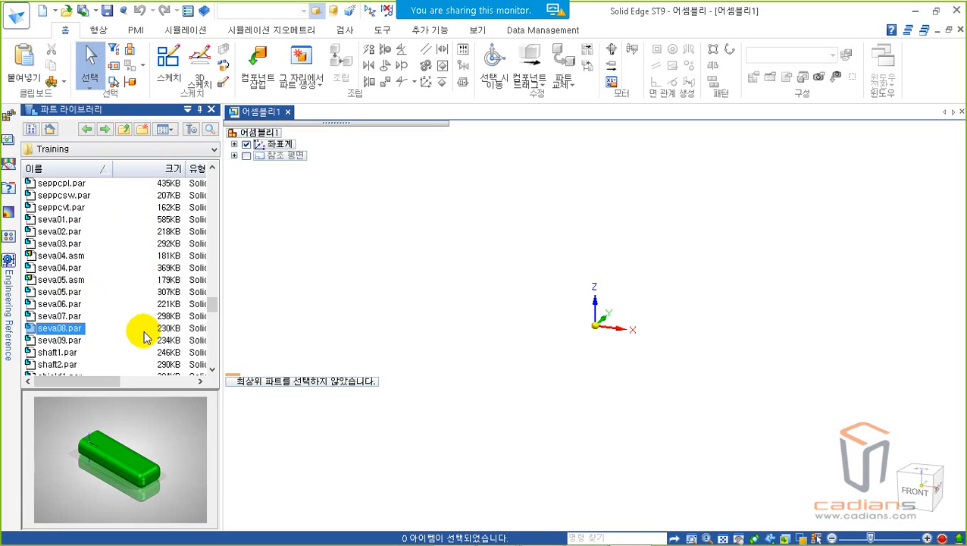
key("Down")
key("Up")
key("Up")
key("Up")
key("Up")
key("Up")
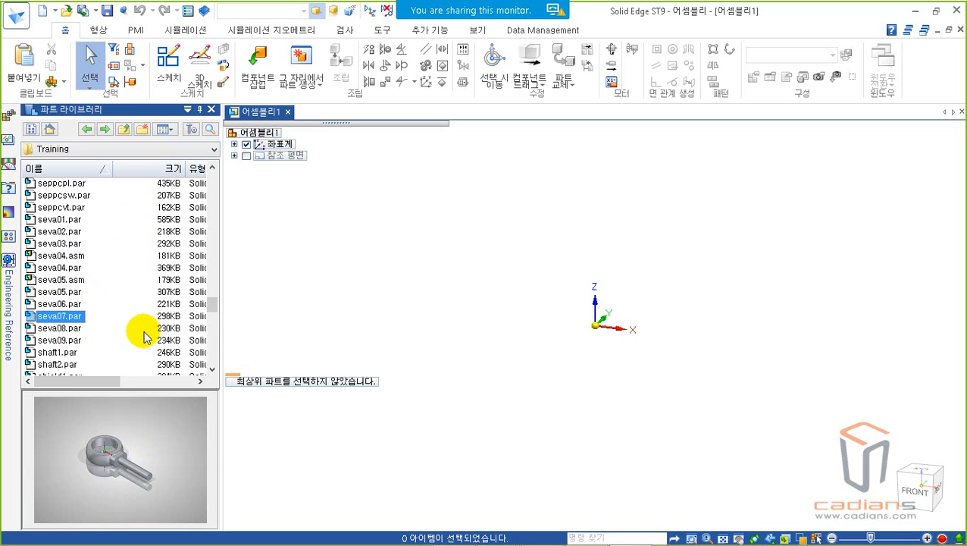
key("Up")
key("Up")
key("Up")
key("Up")
key("Up")
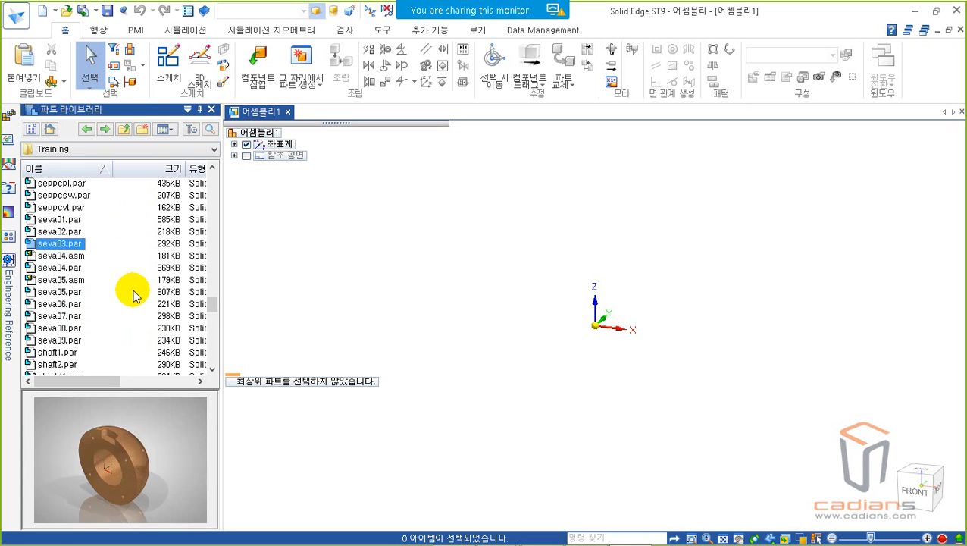
- Place seva01.par from the Part Library into the empty assembly as the first component
key("Up")
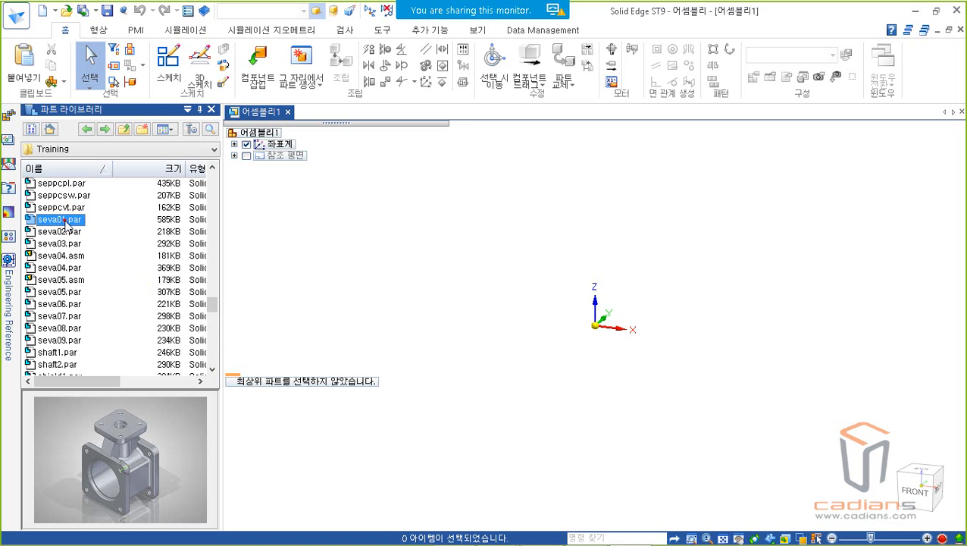
left_click_drag(105, 216, 520, 261)
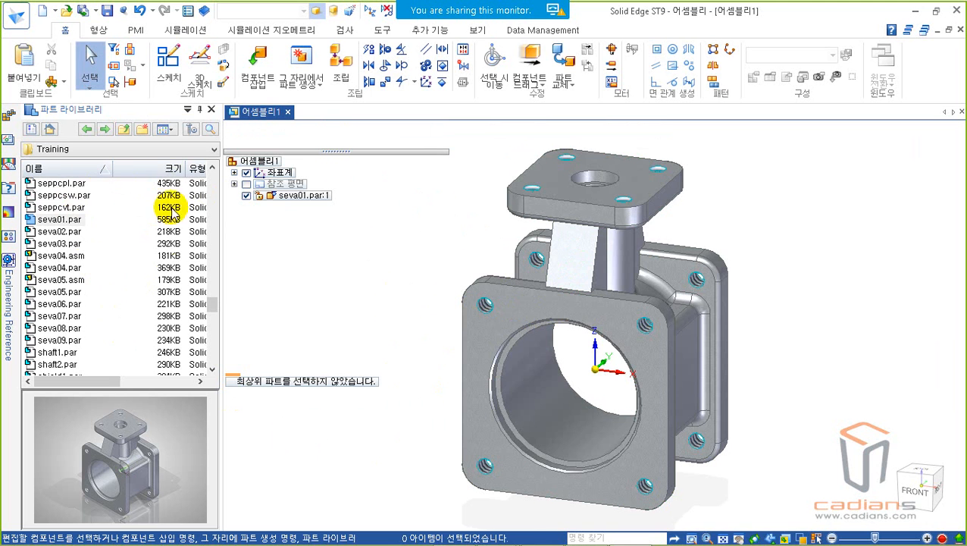
- Switch to File Explorer and open the folder C:\Program Files\Solid Edge ST9\Training
mouse_move(300, 536)
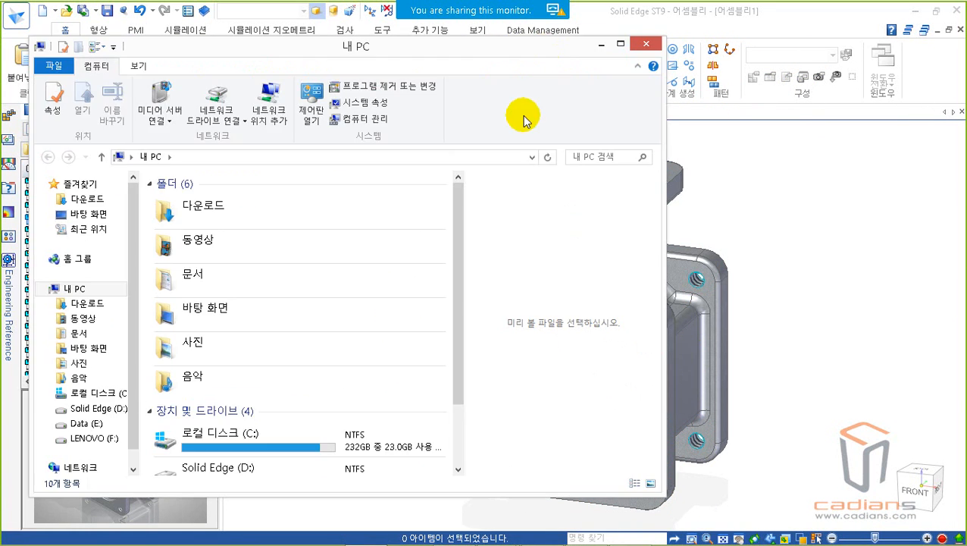
double_click(231, 448)
double_click(216, 367)
scroll(220, 364, "down", 9)
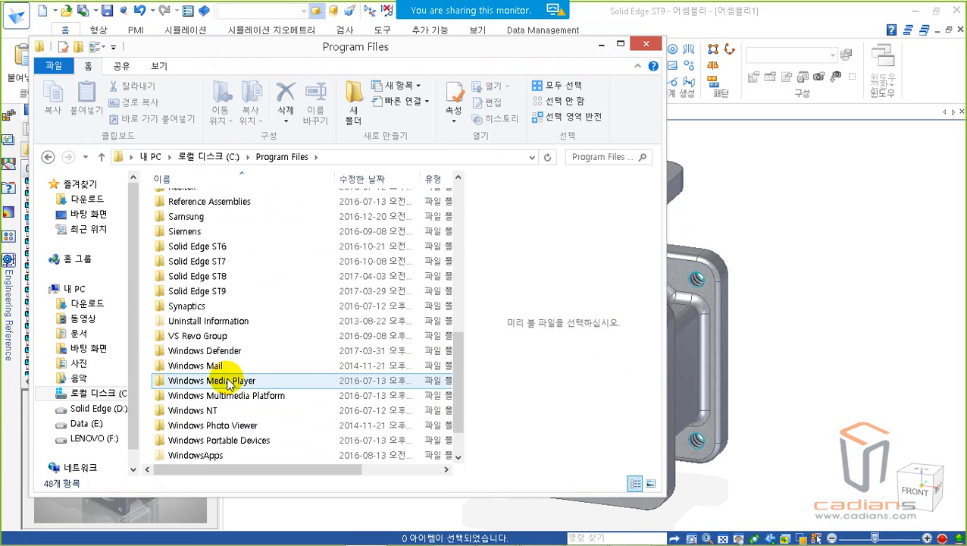
left_click(223, 291)
double_click(223, 291)
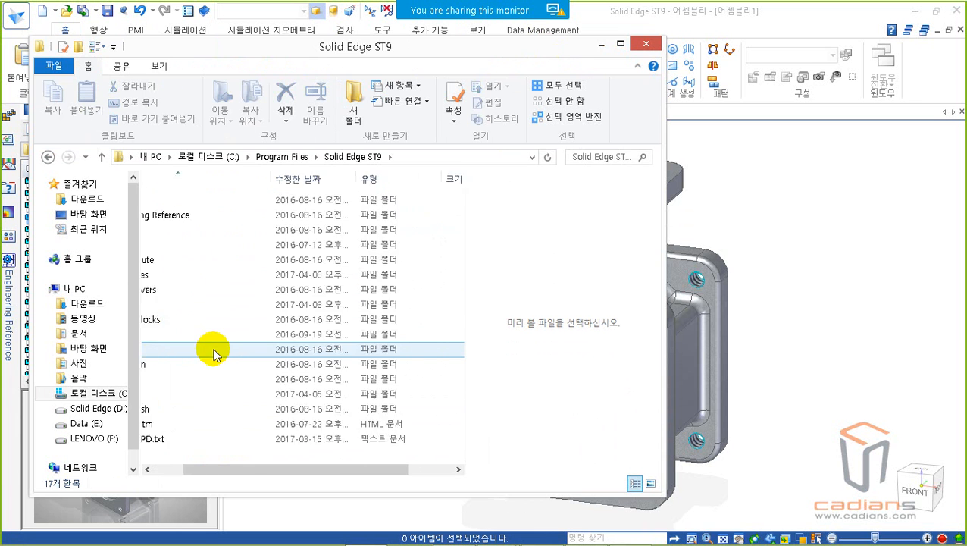
left_click(217, 394)
double_click(217, 395)
- Find seva04.par in the Training folder and place it from File Explorer beside seva01.par in the assembly, ending the placement without assigning relationships
scroll(251, 371, "down", 20)
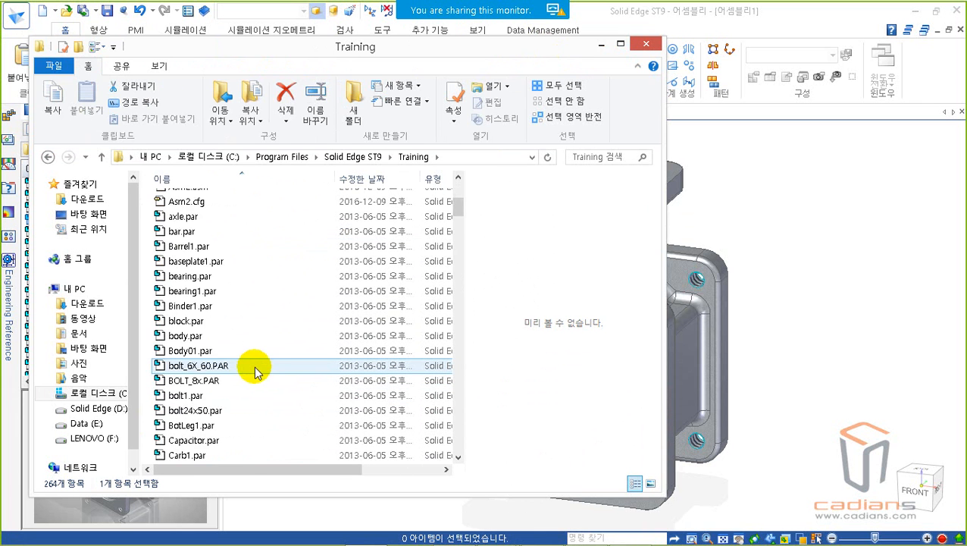
scroll(260, 367, "down", 20)
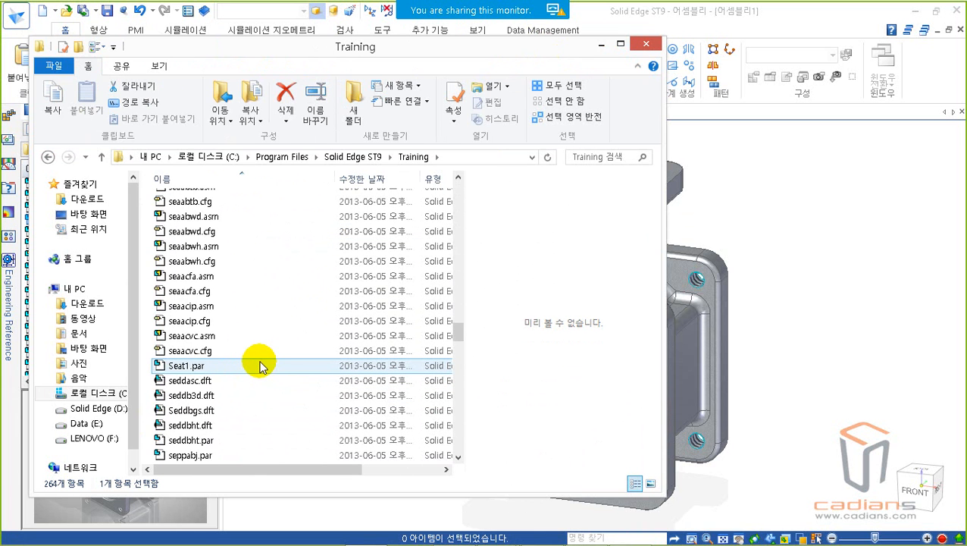
scroll(259, 365, "down", 3)
scroll(259, 364, "up", 2)
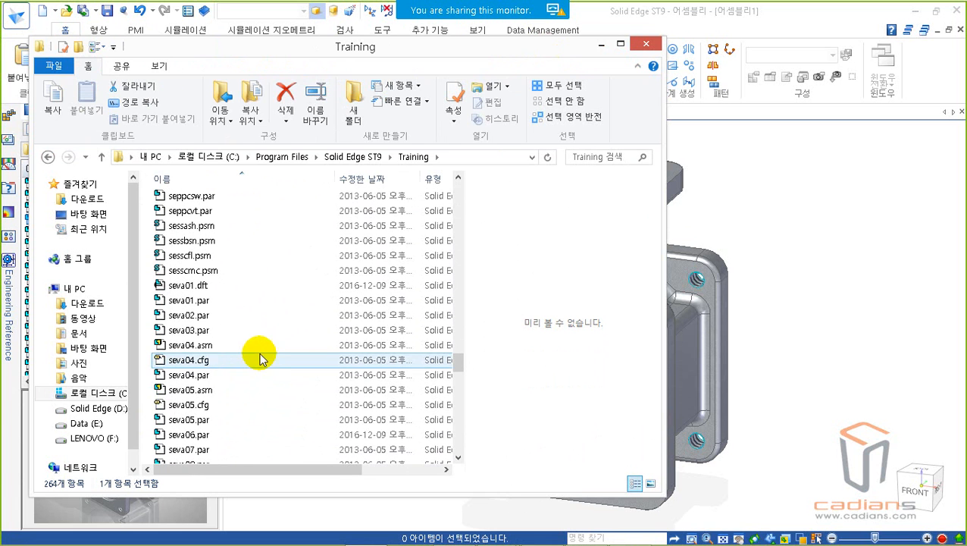
left_click(249, 329)
left_click(241, 361)
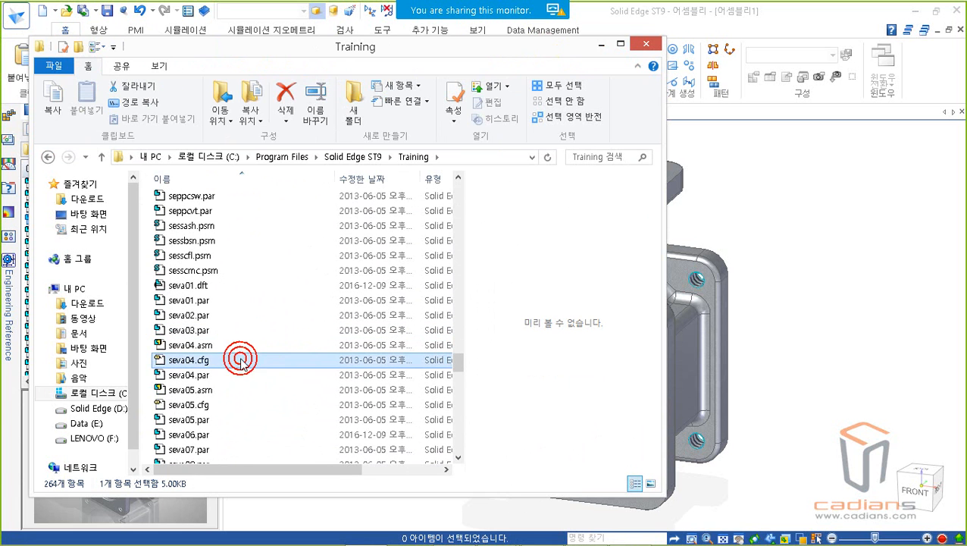
left_click(237, 376)
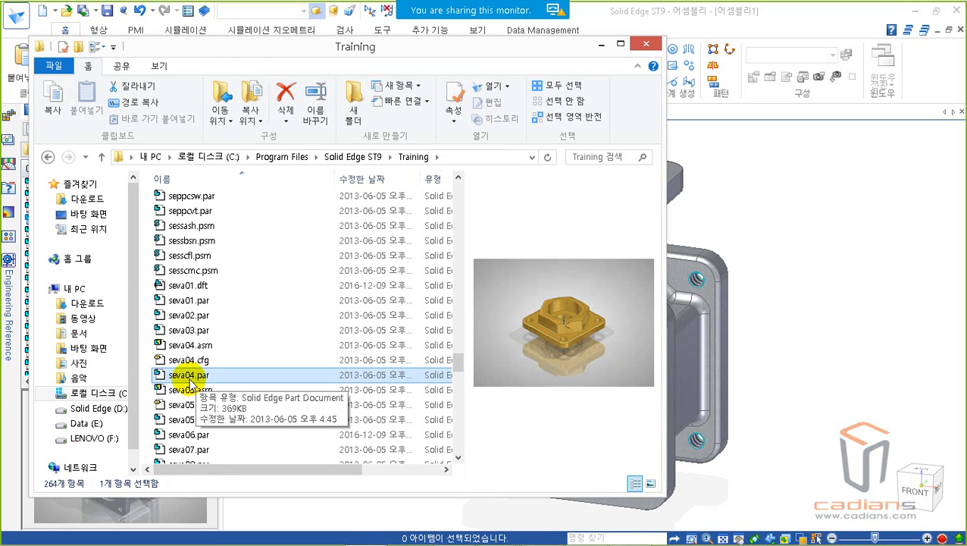
left_click_drag(190, 381, 834, 251)
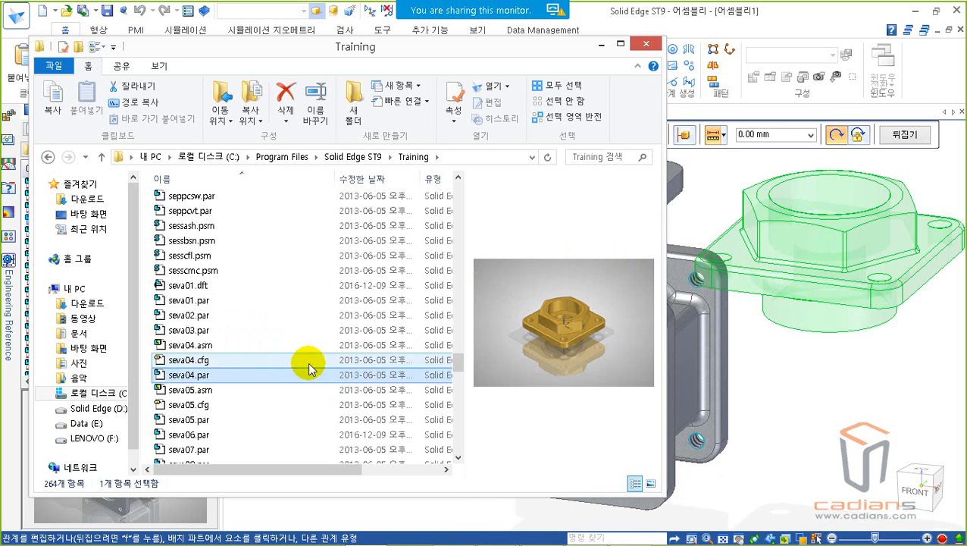
left_click(600, 44)
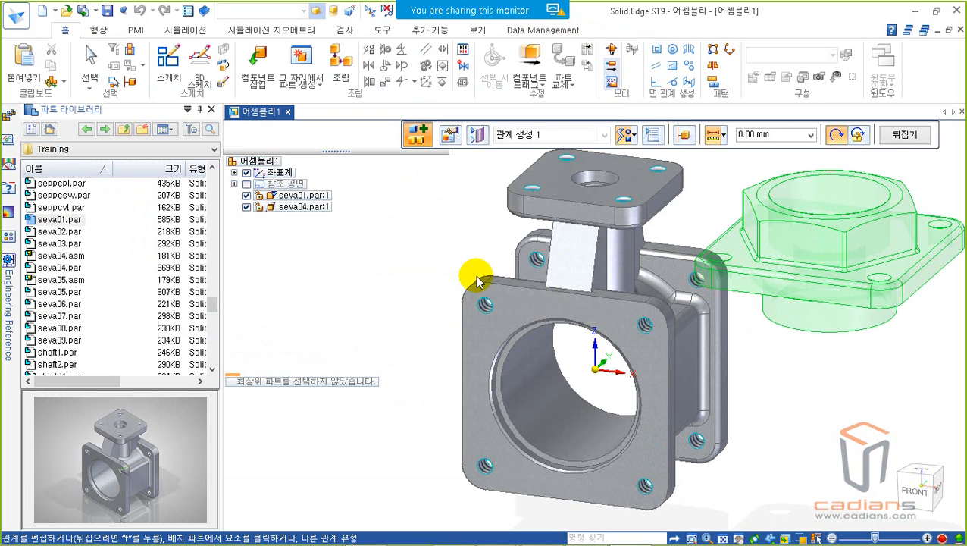
key("Escape")
scroll(424, 277, "down", 2)
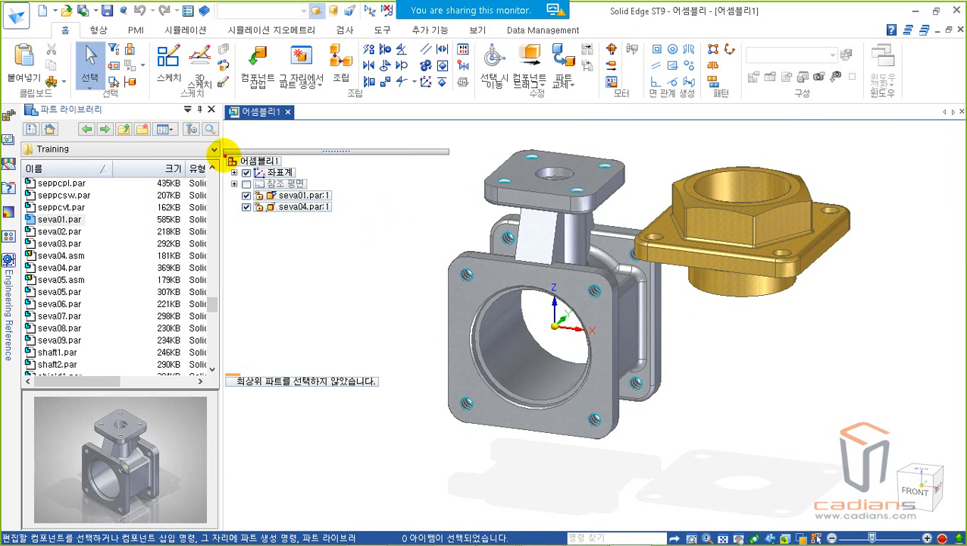
mouse_move(226, 156)
left_mouse_down()
mouse_move(346, 207)
mouse_move(347, 222)
left_mouse_up()
mouse_move(371, 191)
left_mouse_down()
mouse_move(350, 189)
mouse_move(364, 204)
left_mouse_up()
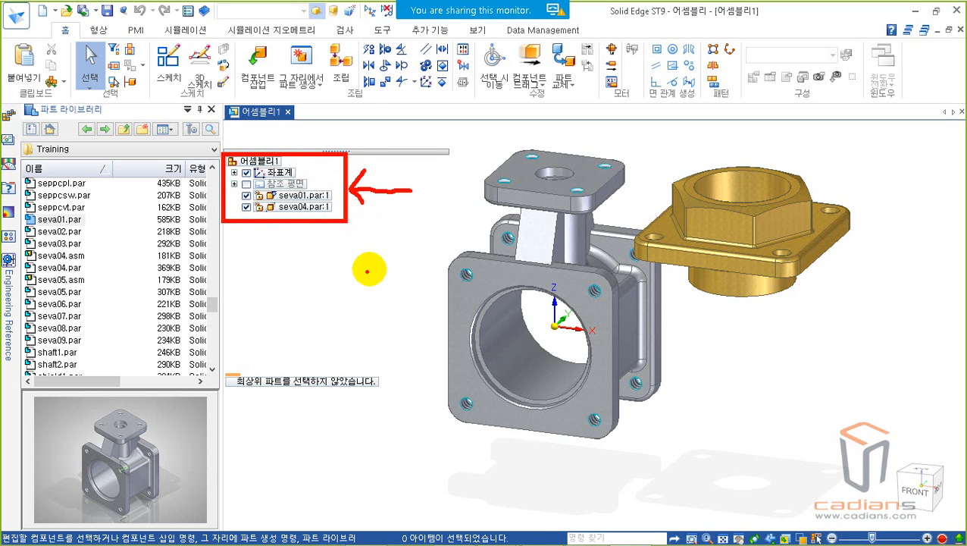
right_click(308, 286)
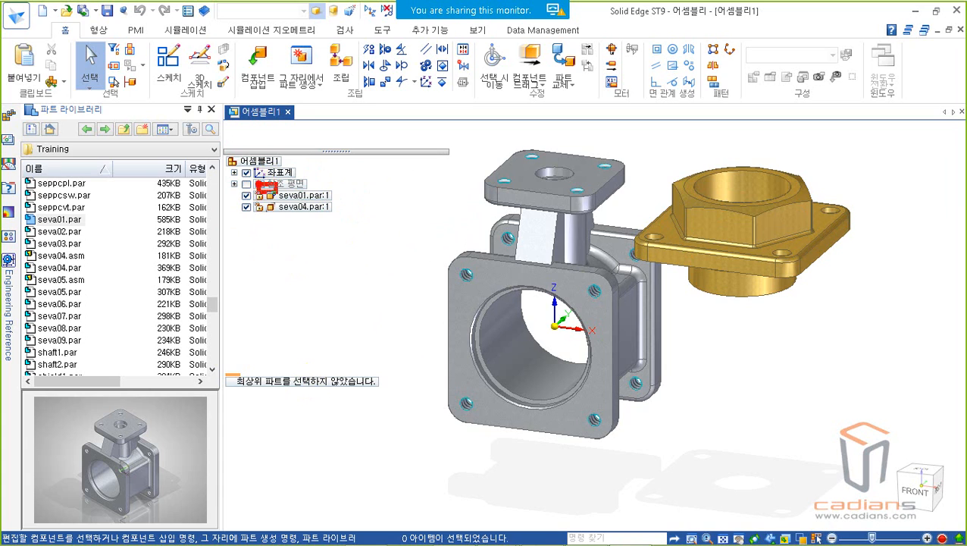
left_click_drag(259, 182, 287, 203)
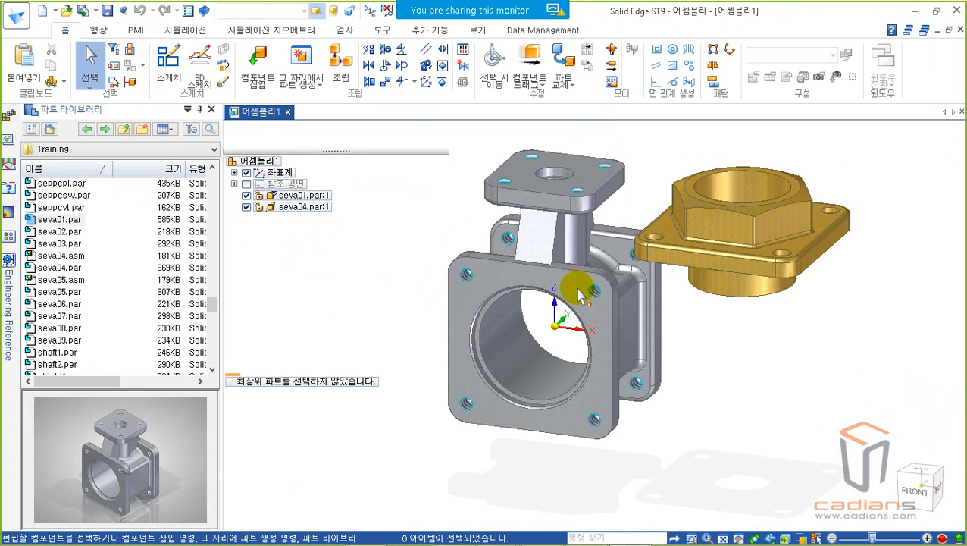
left_click(563, 372)
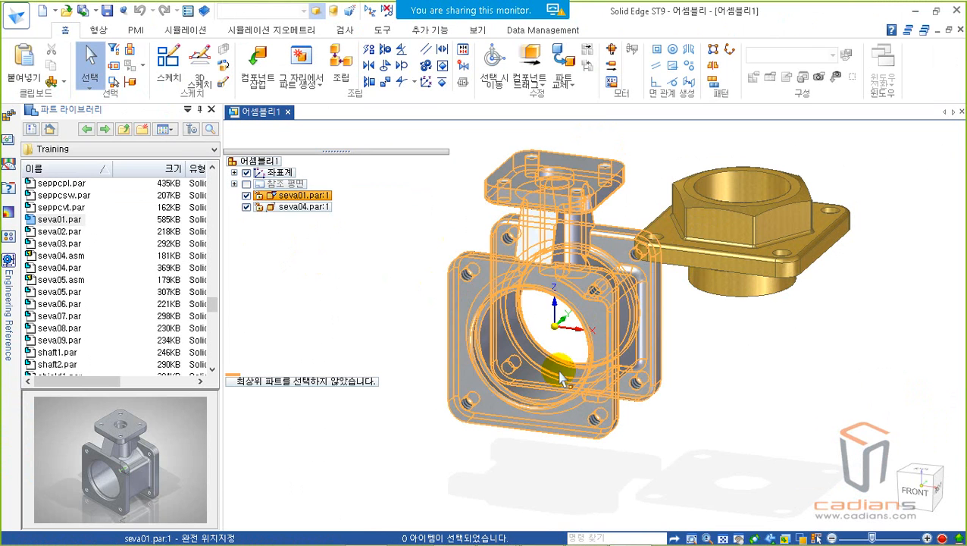
left_click(379, 326)
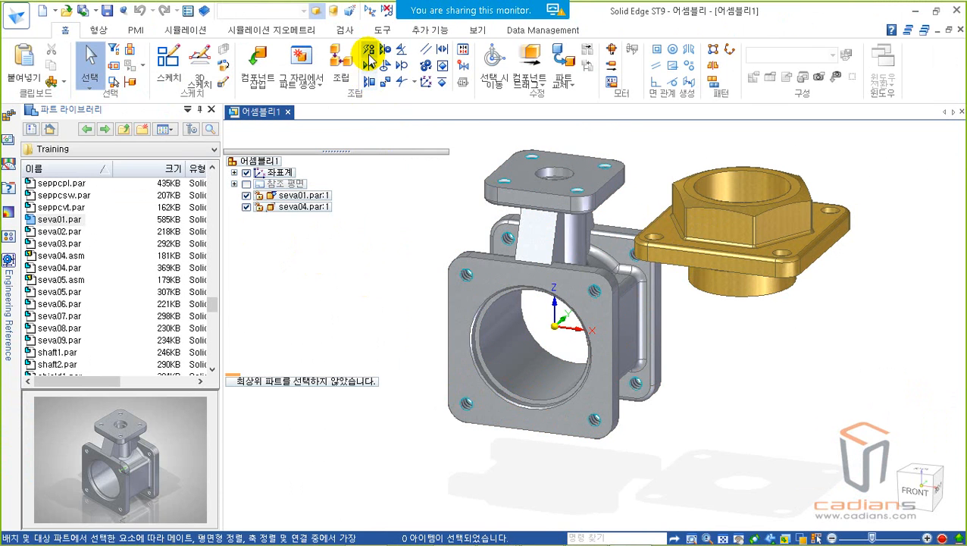
left_click_drag(356, 41, 474, 99)
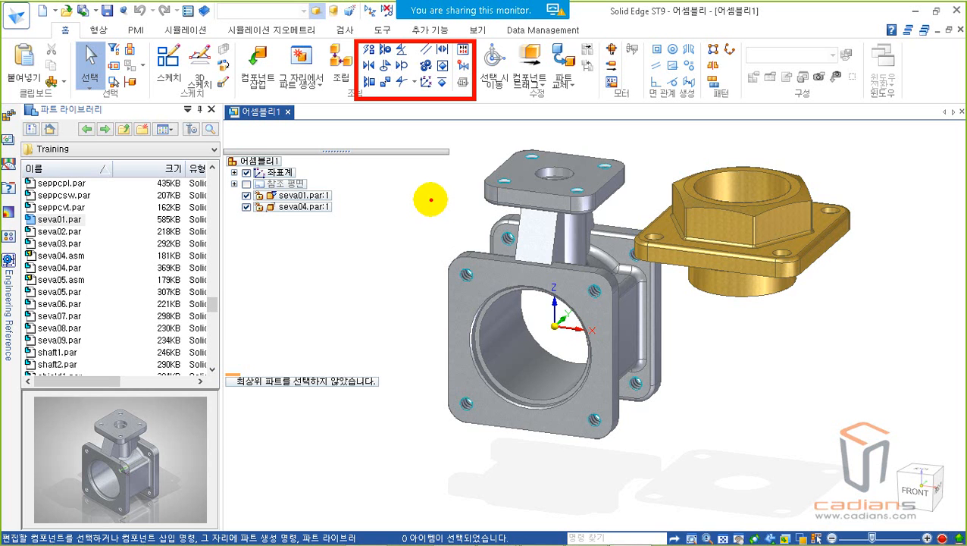
key("Escape")
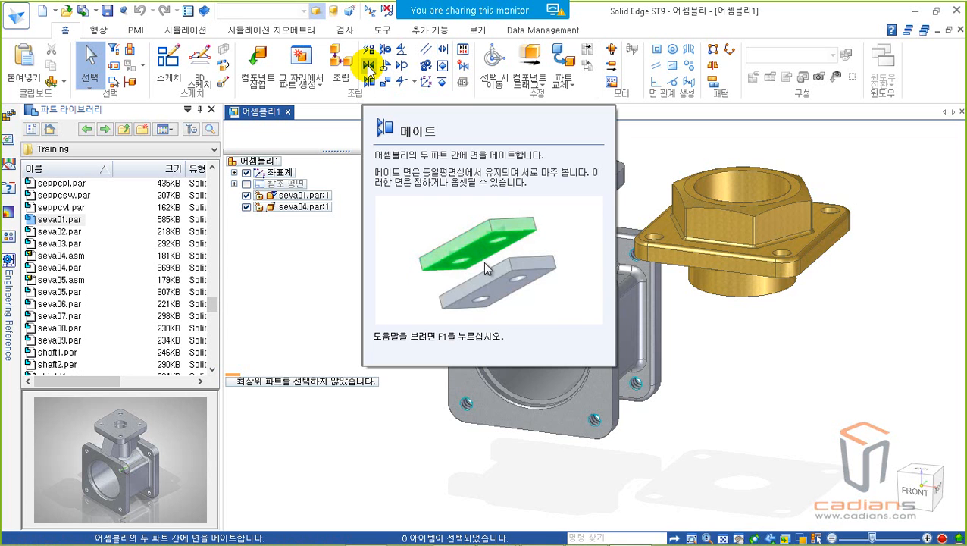
- Apply a Mate relationship between the spigot-side flange face of seva04.par and the front square flange face of seva01.par
left_click(369, 67)
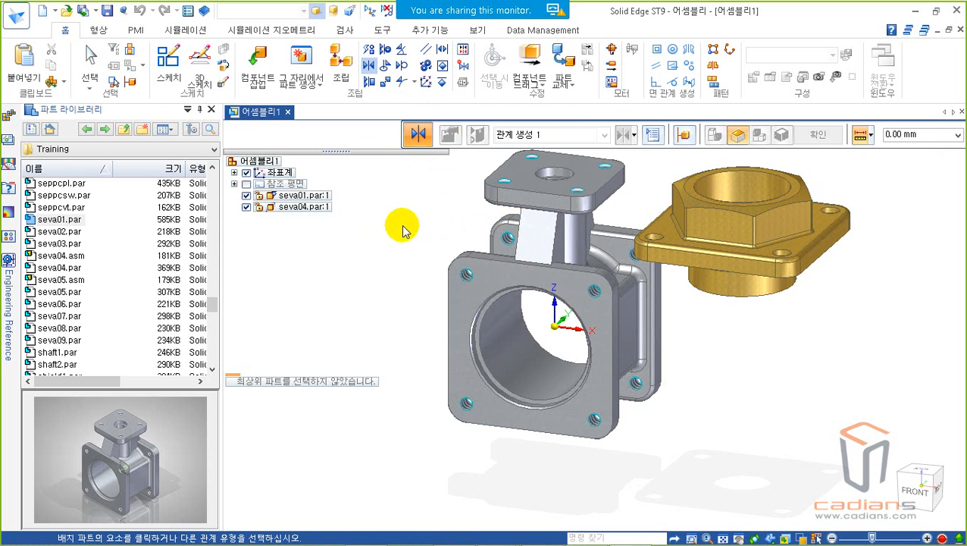
scroll(402, 229, "down", 2)
mouse_move(433, 234)
middle_mouse_down("shift")
mouse_move(462, 236)
mouse_move(423, 227)
middle_mouse_up("shift")
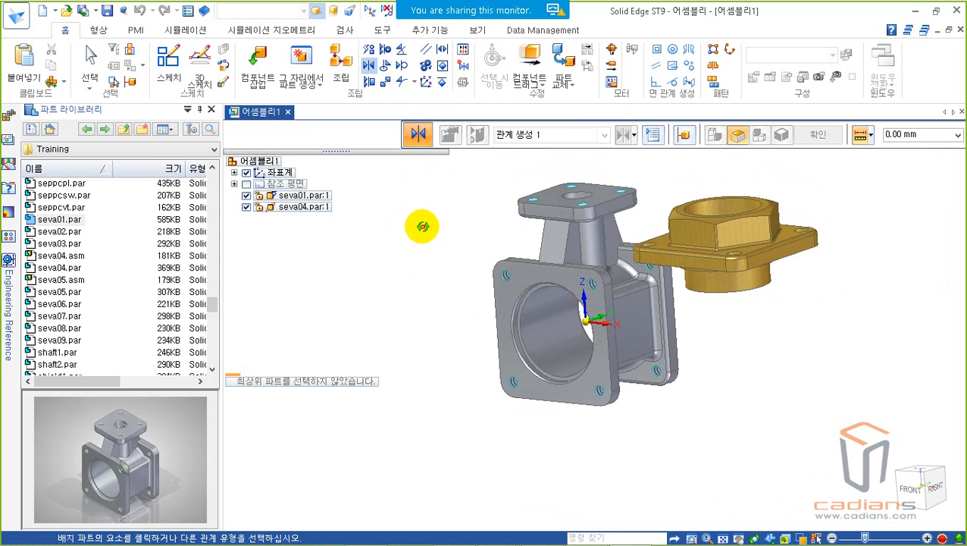
scroll(434, 231, "up", 3)
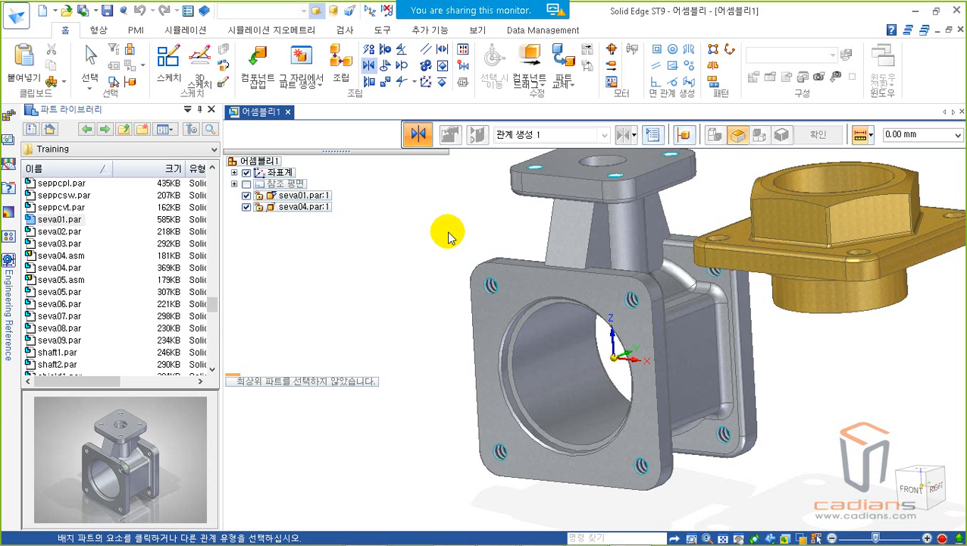
middle_click_drag(855, 352, 825, 284)
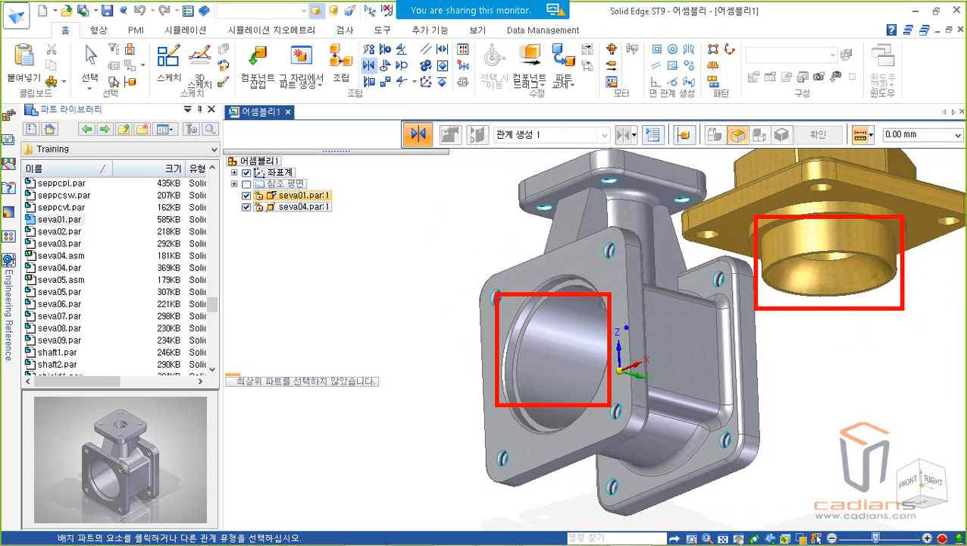
left_click(731, 229)
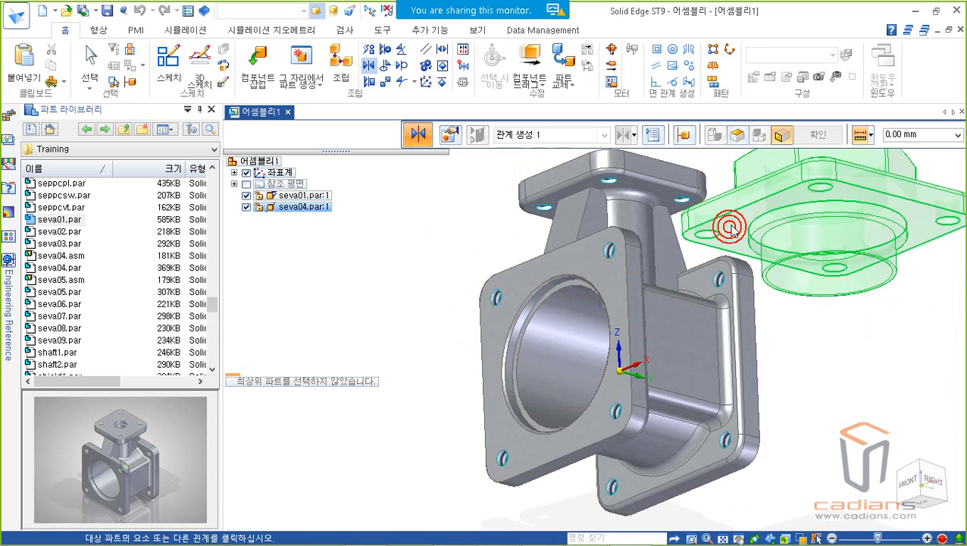
left_click(600, 263)
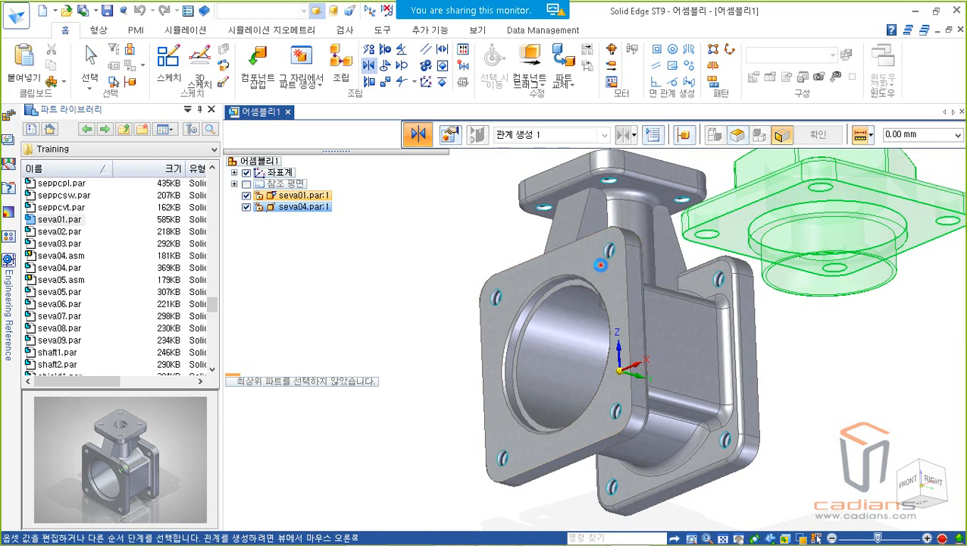
middle_click_drag(489, 221, 398, 230)
left_click(915, 486)
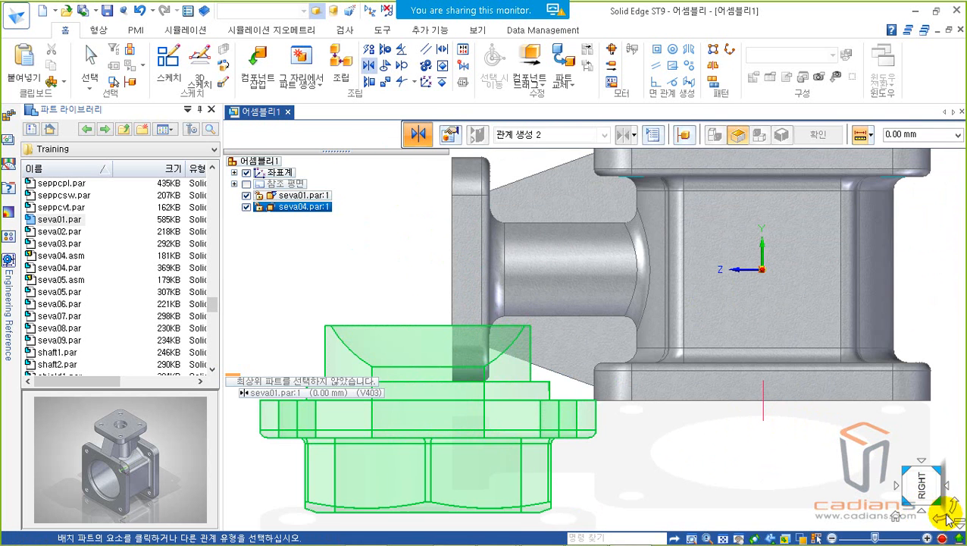
left_click(928, 515)
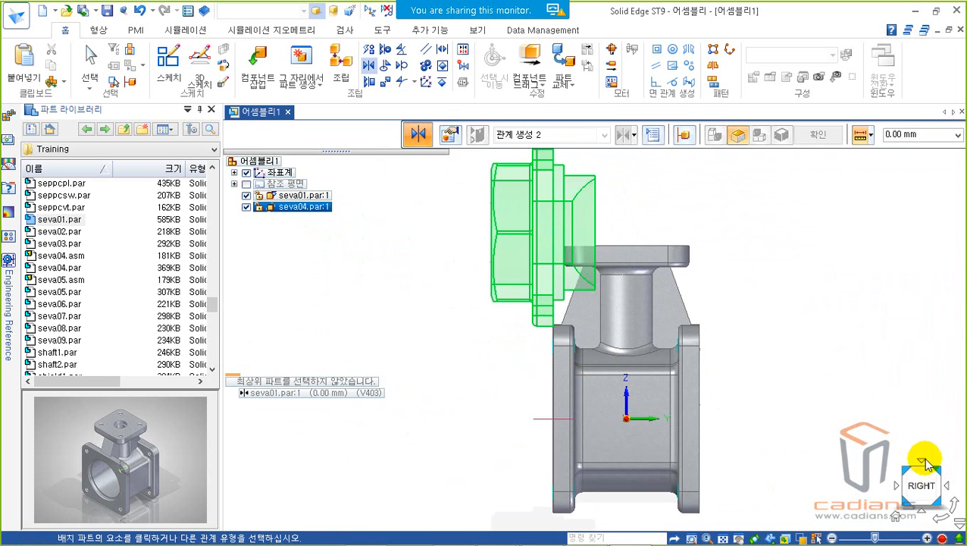
left_click(923, 466)
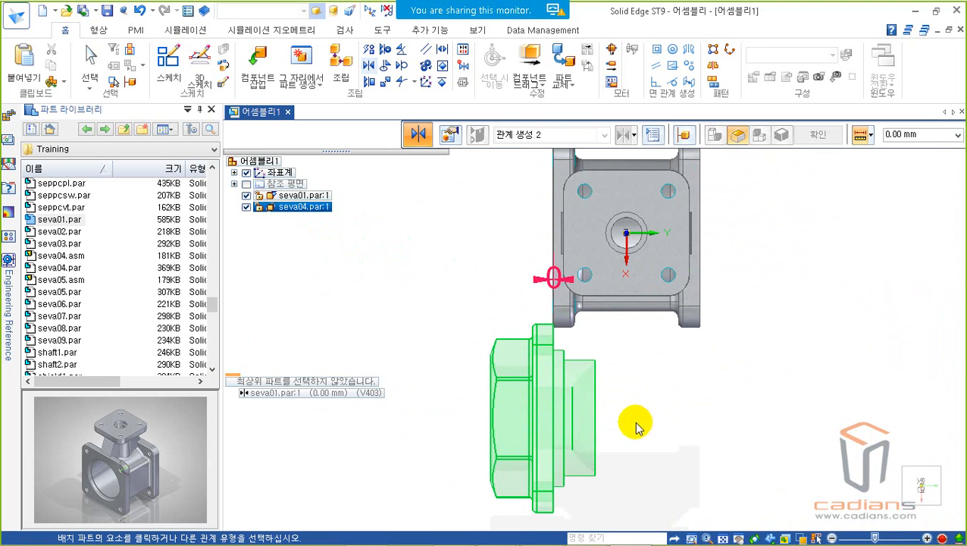
middle_click_drag(603, 356, 622, 238)
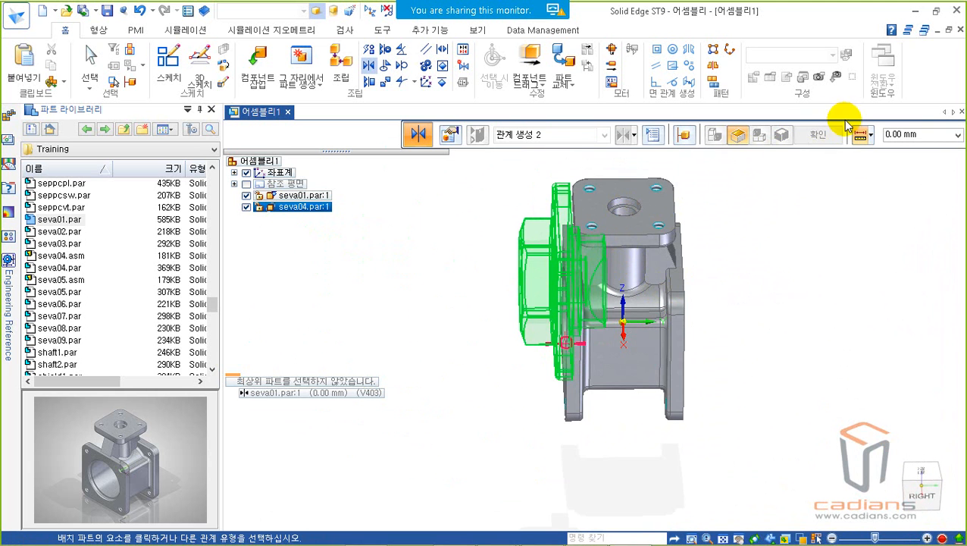
- Flip the mate of seva04.par against seva01.par back and forth, ending with the original facing orientation, and finish the Mate command
left_click_drag(849, 125, 701, 123)
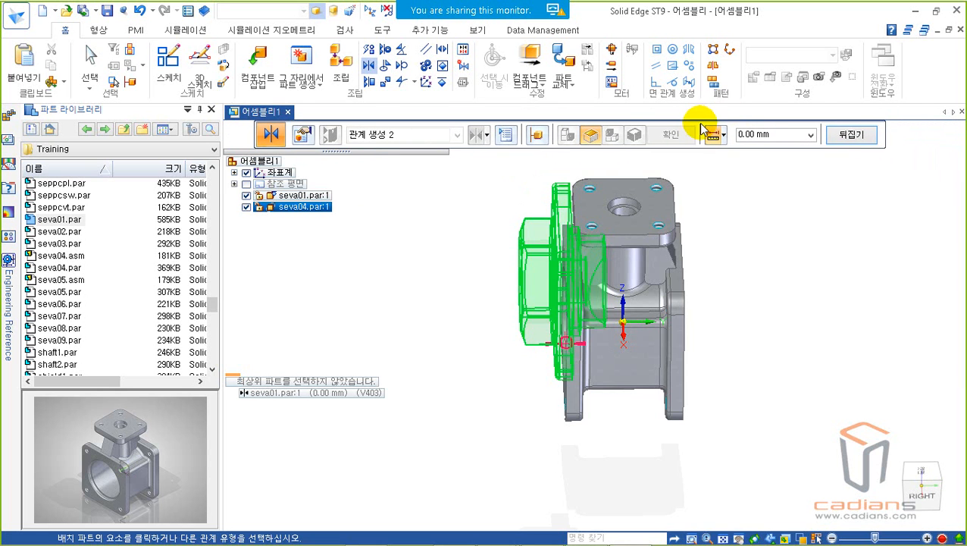
left_click(850, 136)
middle_click_drag(633, 339, 643, 322)
left_click(842, 133)
left_click(843, 133)
left_click(842, 133)
left_click(842, 133)
key("Tab")
key("Tab")
key("Tab")
key("Tab")
key("Tab")
key("Tab")
key("Tab")
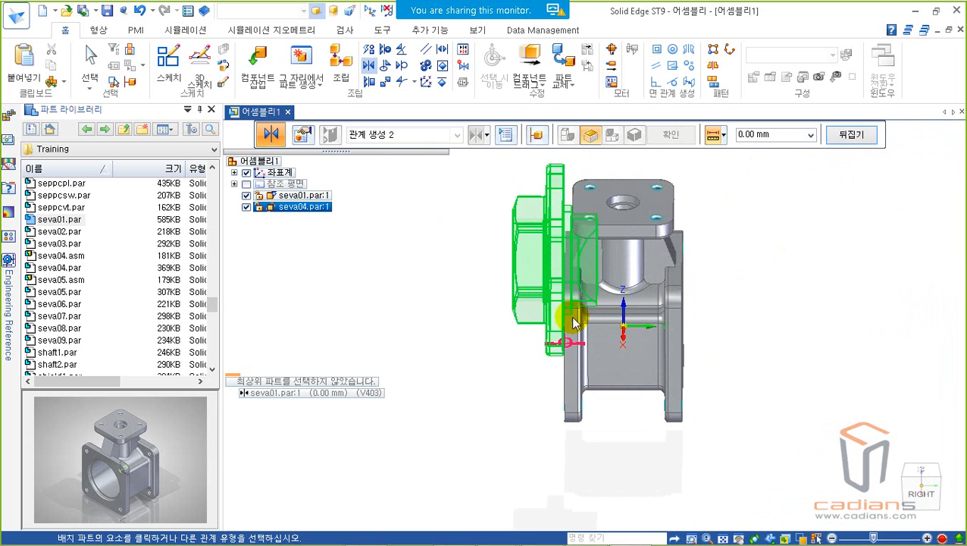
left_click(560, 281)
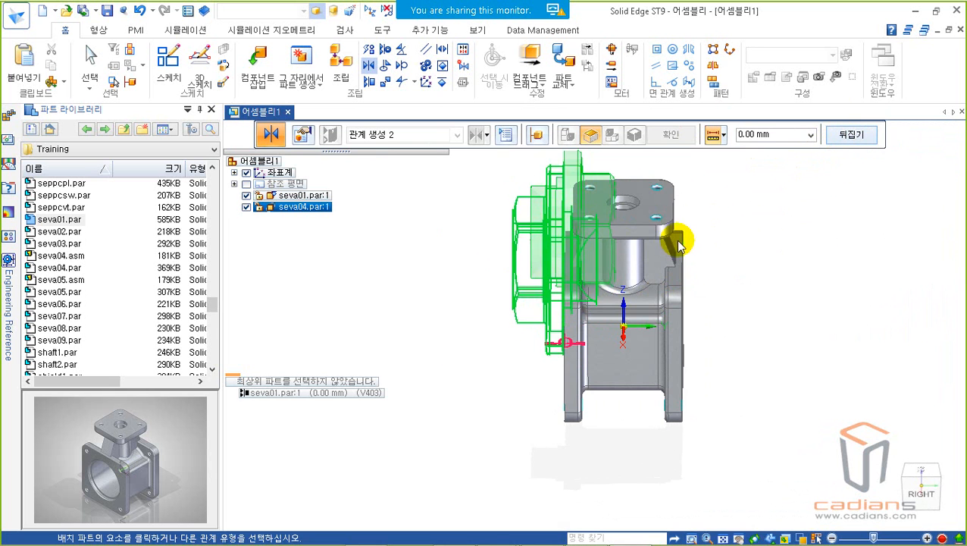
left_click(523, 248)
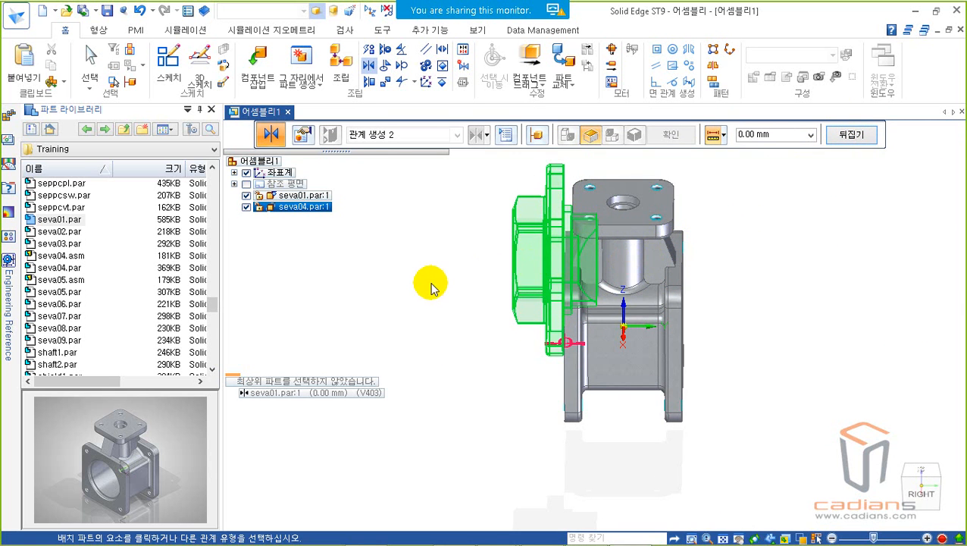
right_click(436, 259)
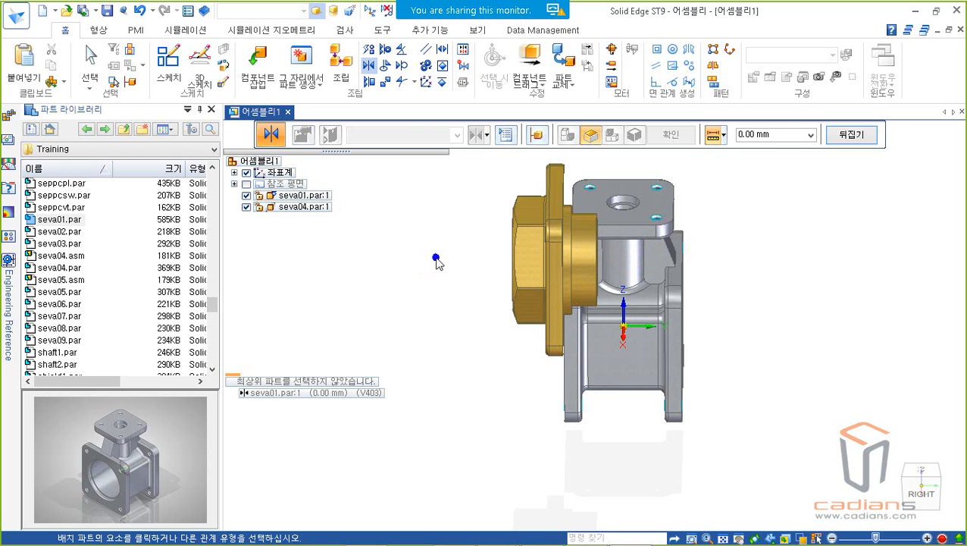
key("Escape")
- Select seva04.par and open its mate relationship with seva01.par for editing
middle_click_drag(434, 250, 492, 247)
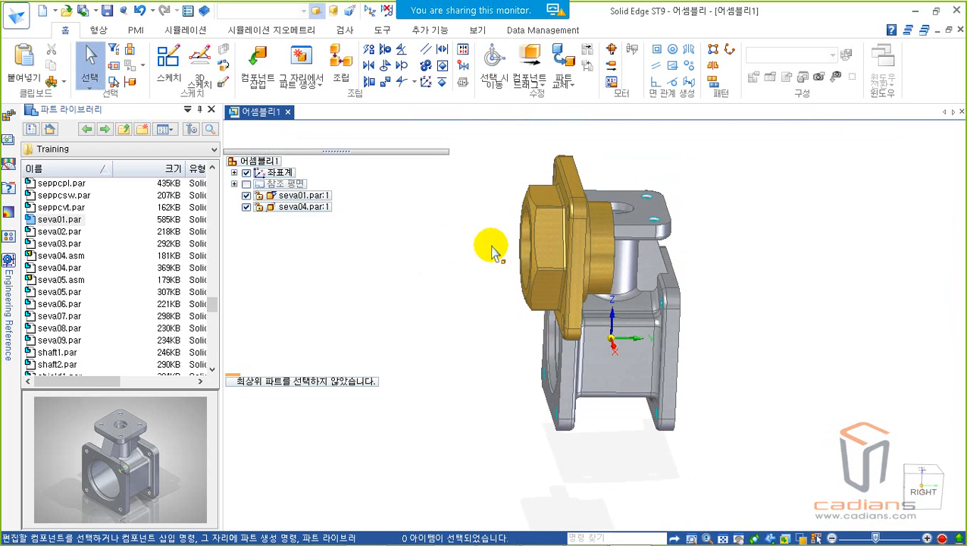
left_click(539, 241)
mouse_move(458, 276)
middle_mouse_down()
mouse_move(449, 274)
mouse_move(464, 279)
middle_mouse_up()
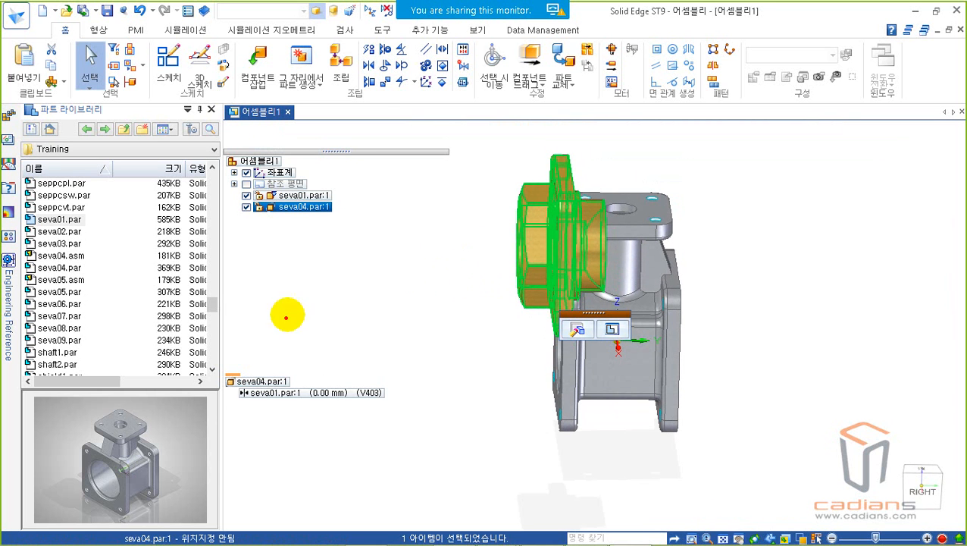
left_click_drag(284, 375, 400, 407)
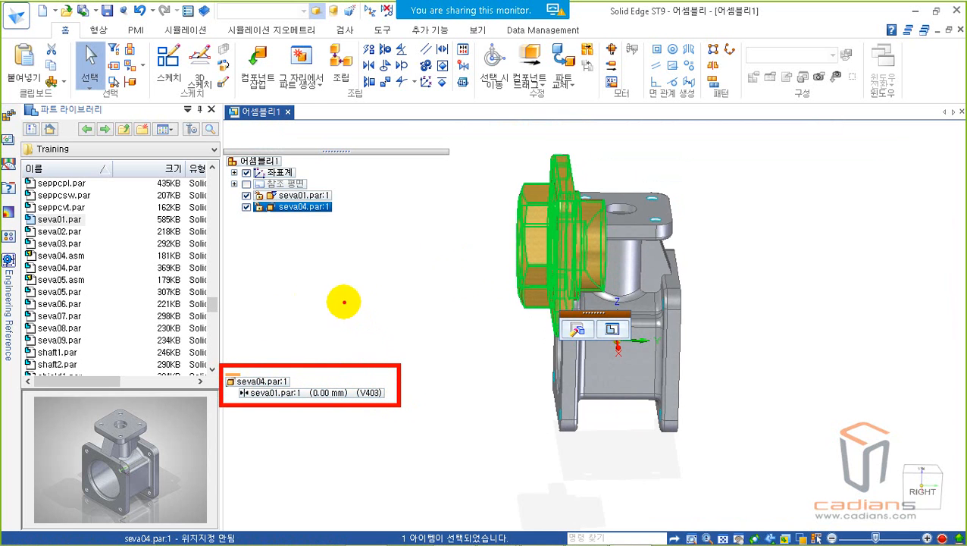
mouse_move(258, 226)
left_mouse_down()
mouse_move(302, 170)
mouse_move(333, 217)
mouse_move(372, 334)
mouse_move(364, 354)
mouse_move(400, 337)
left_mouse_up()
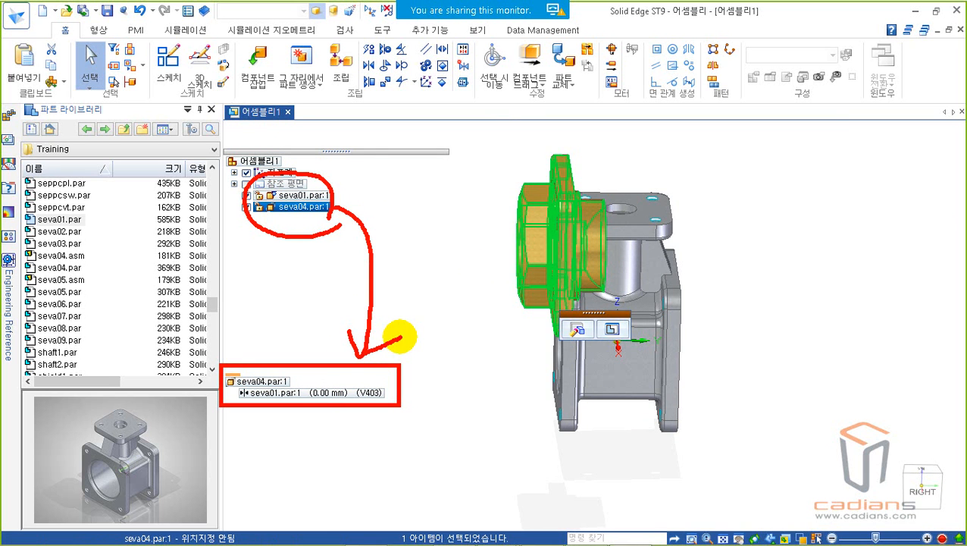
key("Escape")
key("ctrl+2")
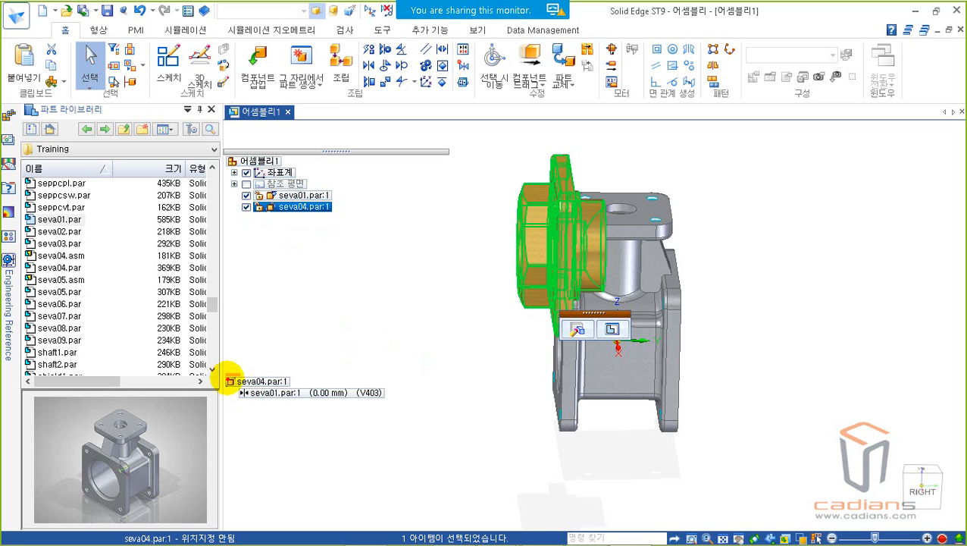
left_click_drag(227, 375, 386, 399, "ctrl")
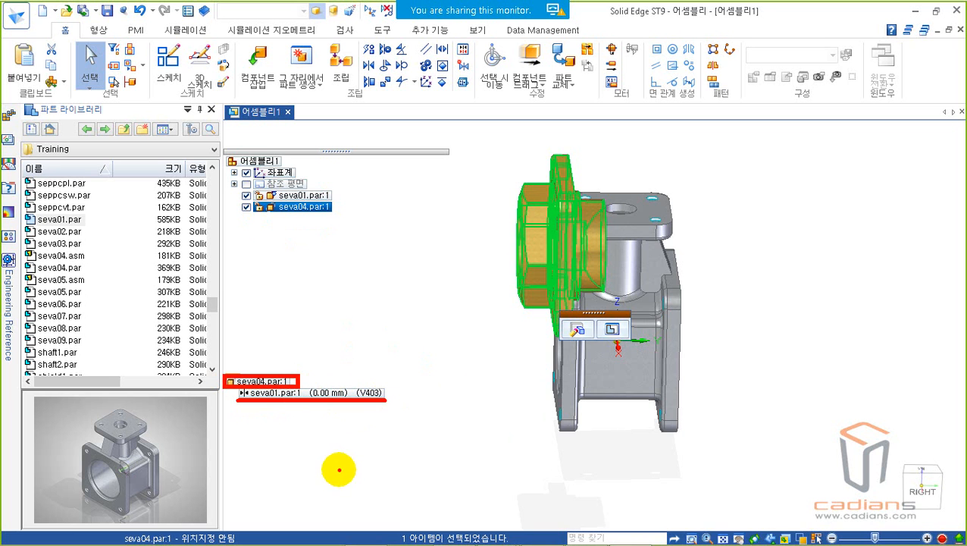
key("Escape")
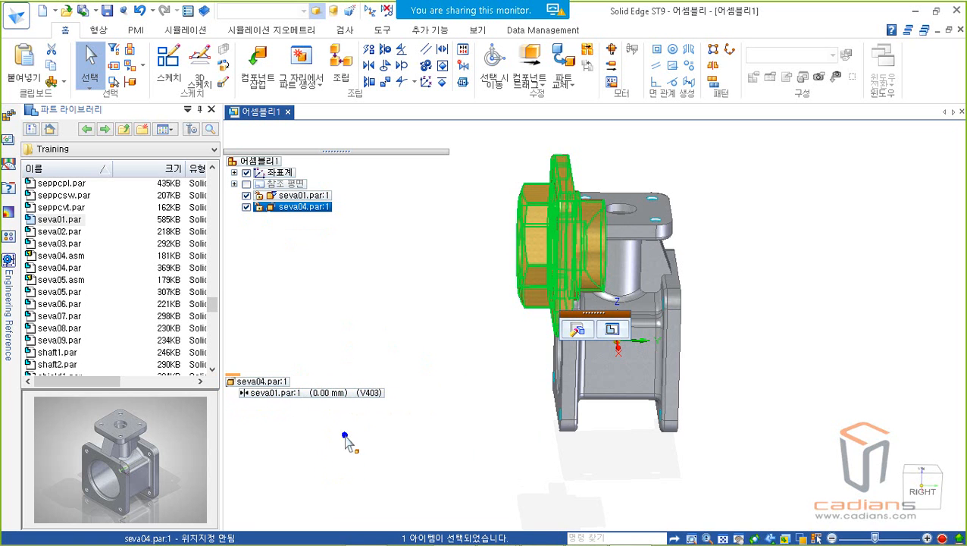
left_click(348, 401)
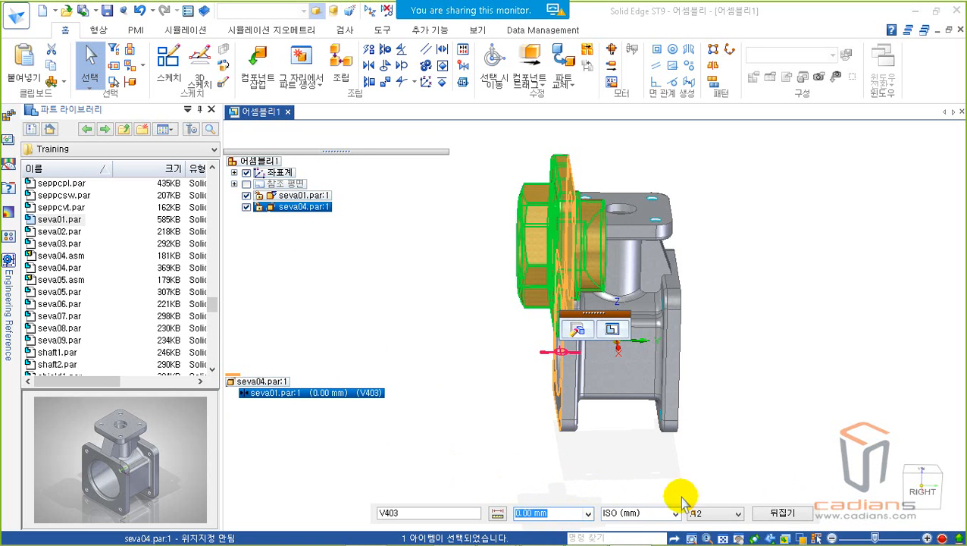
- Flip the selected mate relationship repeatedly to compare both orientations of seva04.par, ending with the original one
left_click(781, 515)
left_click(780, 516)
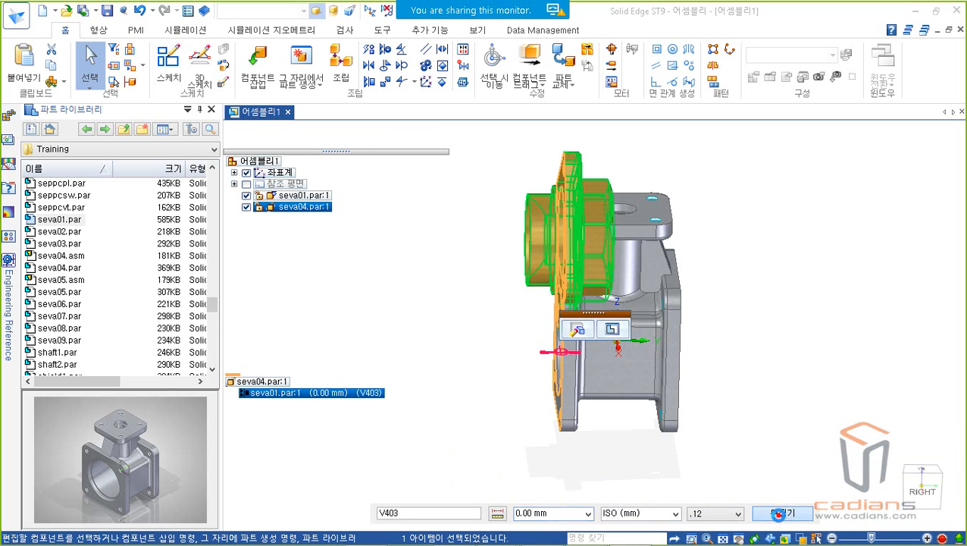
left_click(780, 516)
left_click(780, 517)
left_click(780, 516)
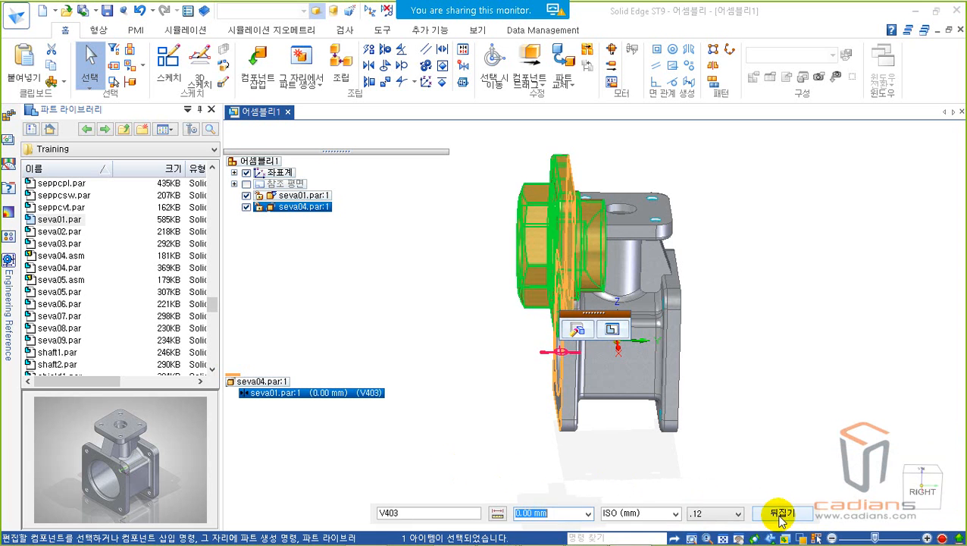
left_click(781, 516)
left_click(781, 515)
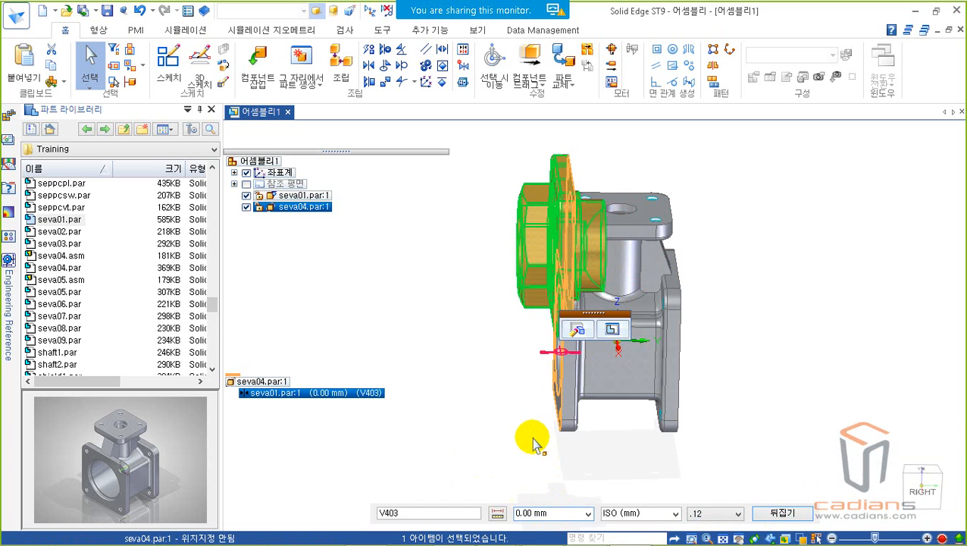
- Set the offset of the mate between seva04.par and seva01.par to 150 mm
middle_click_drag(533, 438, 514, 430, "shift")
left_click_drag(482, 499, 605, 525)
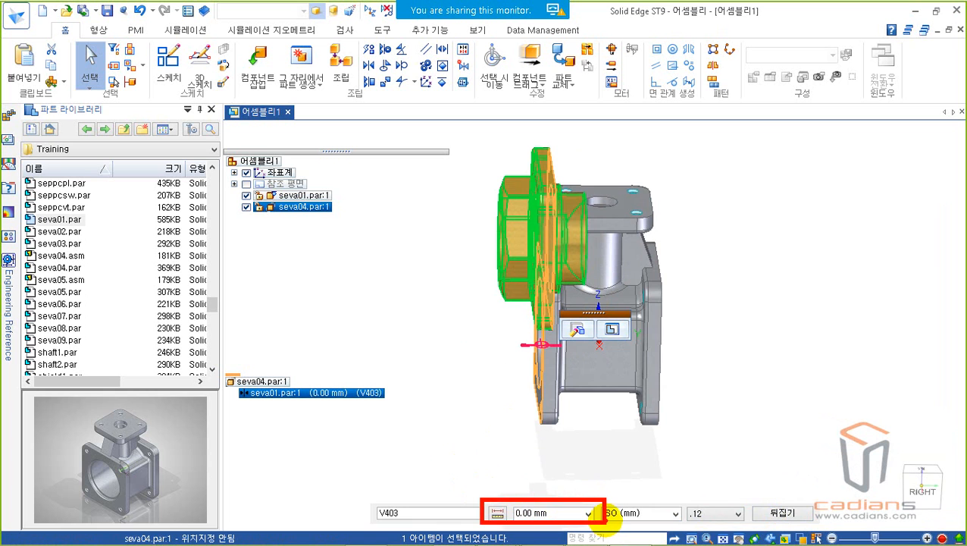
key("Escape")
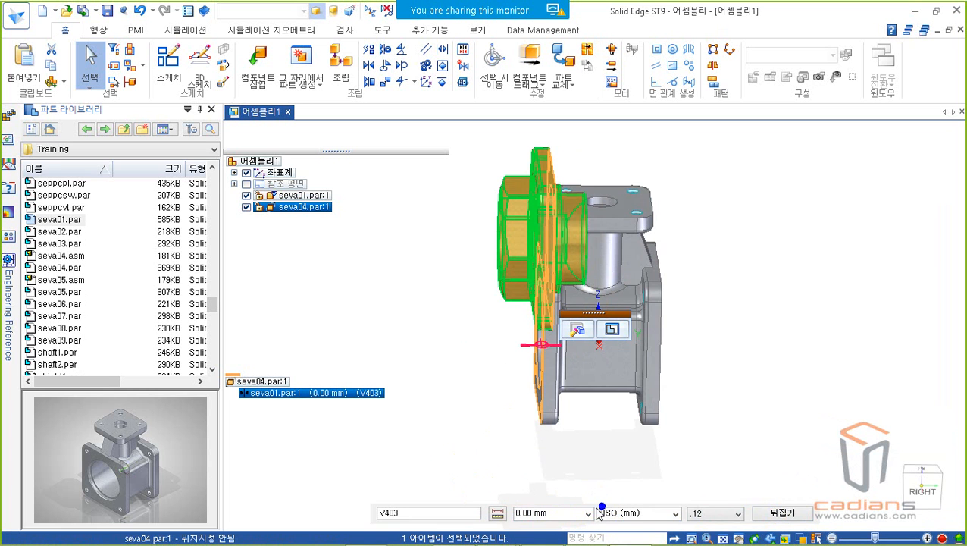
left_click(555, 514)
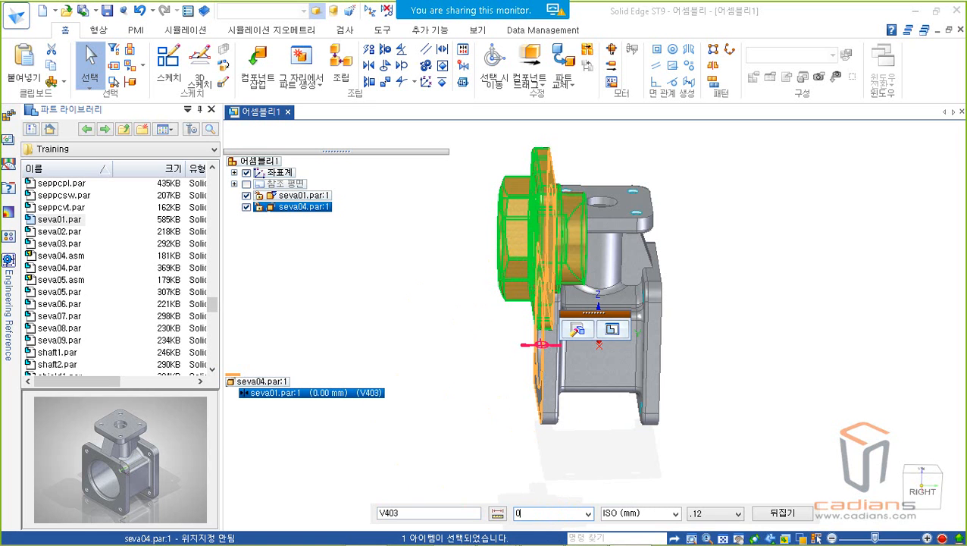
key("Return")
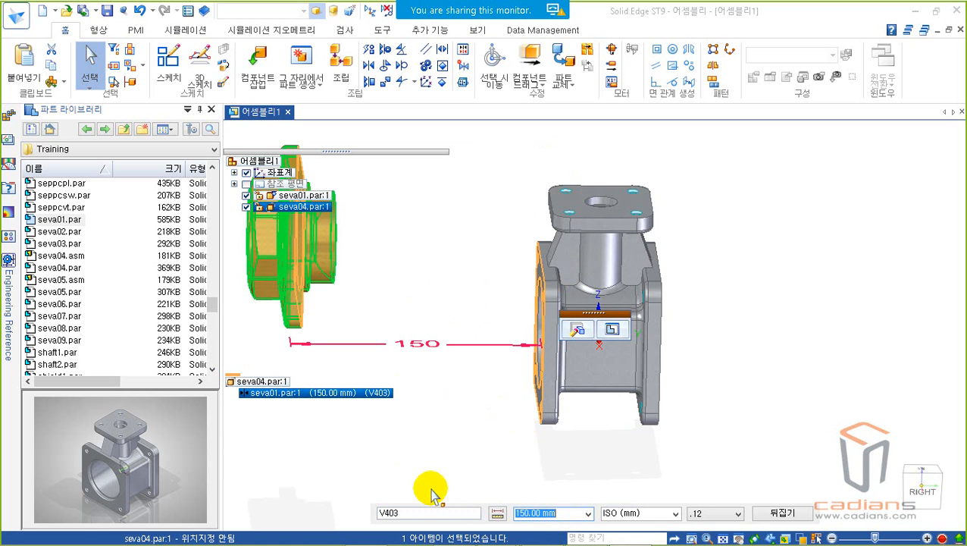
scroll(380, 299, "down", 2)
middle_click_drag(390, 299, 527, 339, "shift")
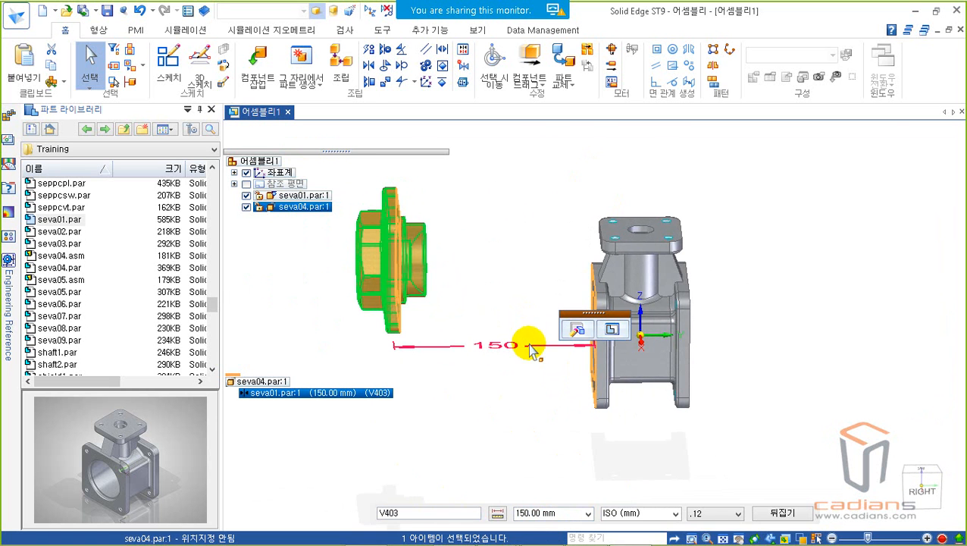
- Set the offset of the selected mate between seva04.par and seva01.par to 0 mm
left_click(557, 514)
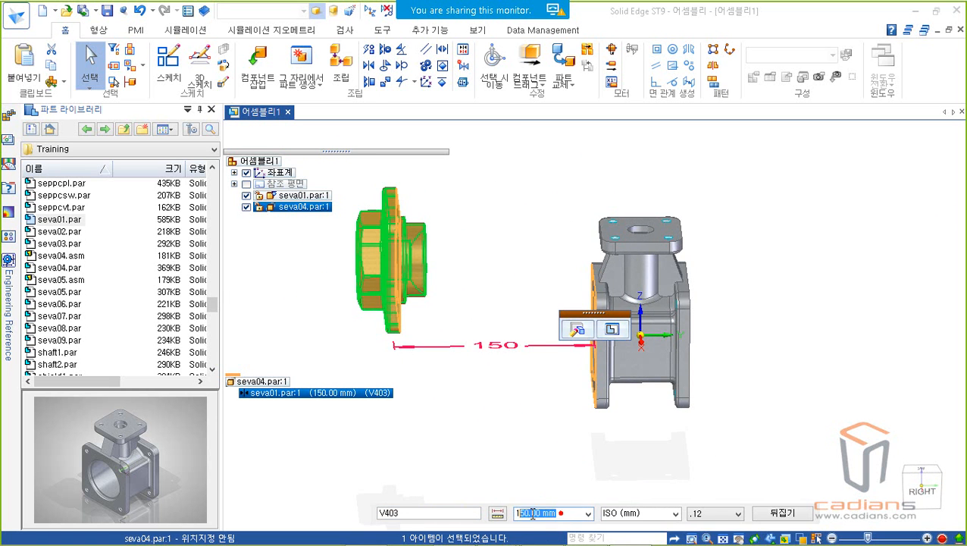
left_click_drag(555, 514, 449, 510)
type("0")
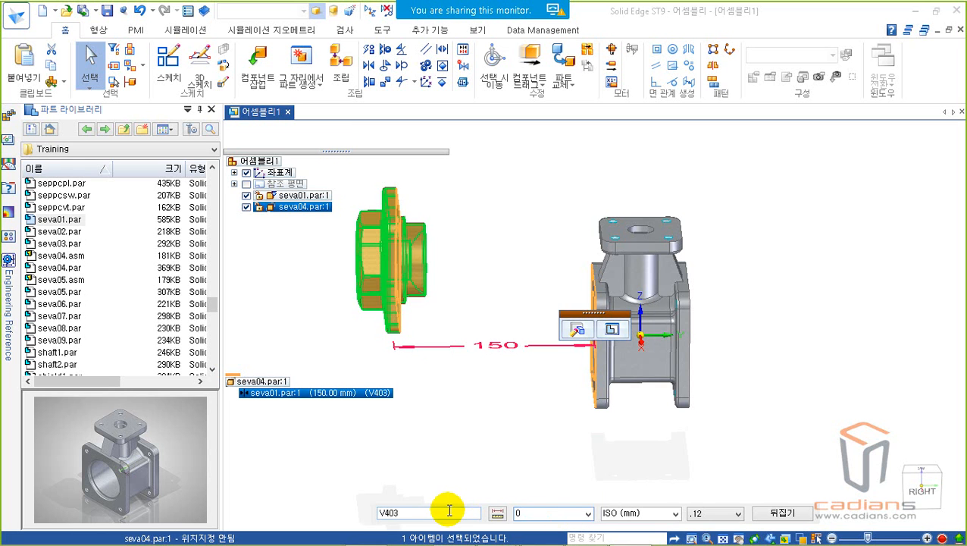
key("Return")
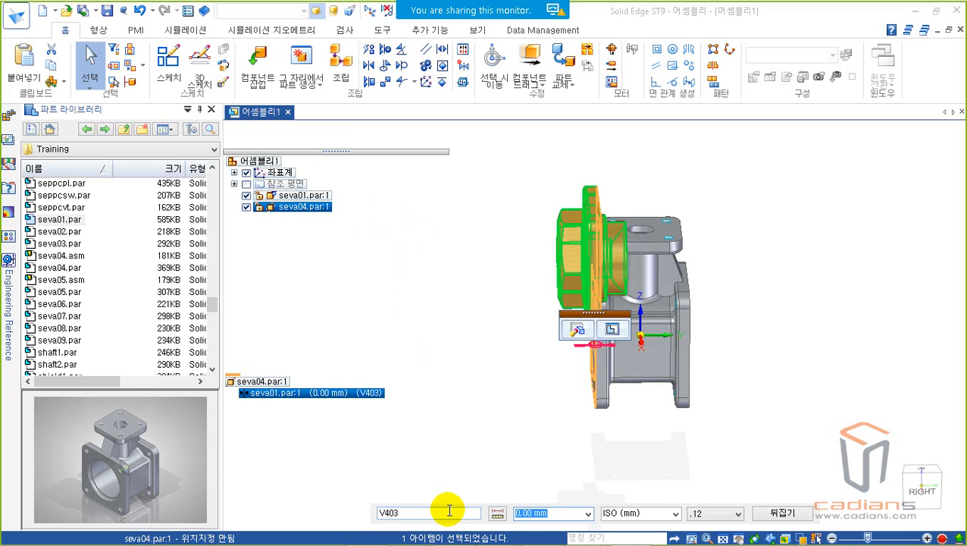
- Switch the mate offset between seva04.par and seva01.par to Range, allowing 0 to 200 mm, and deselect the part
left_click(497, 514)
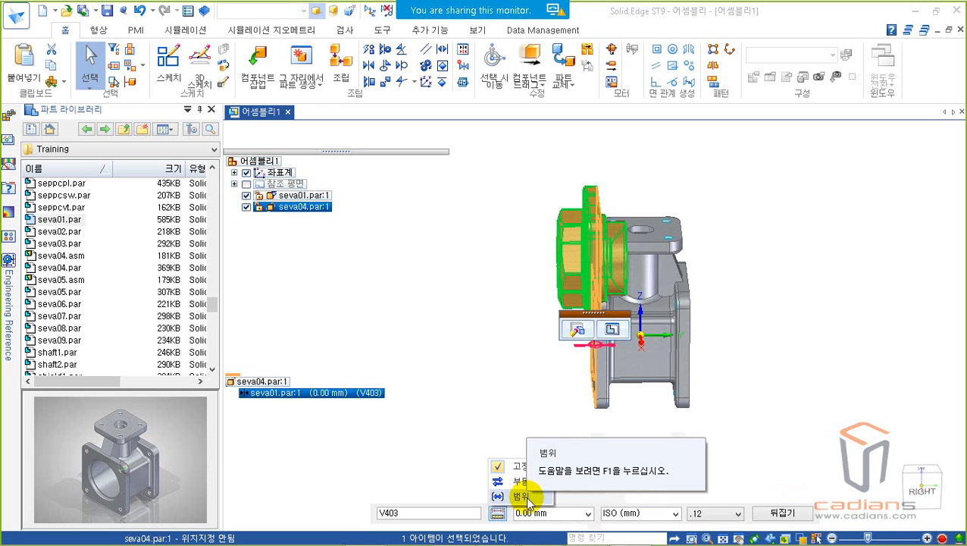
left_click(523, 497)
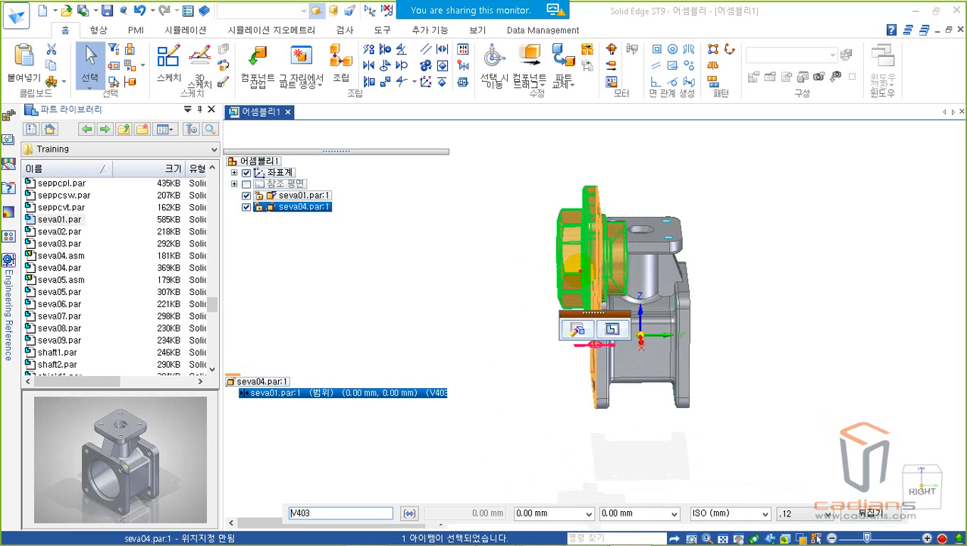
mouse_move(585, 273)
left_mouse_down()
mouse_move(372, 274)
mouse_move(388, 295)
left_mouse_up()
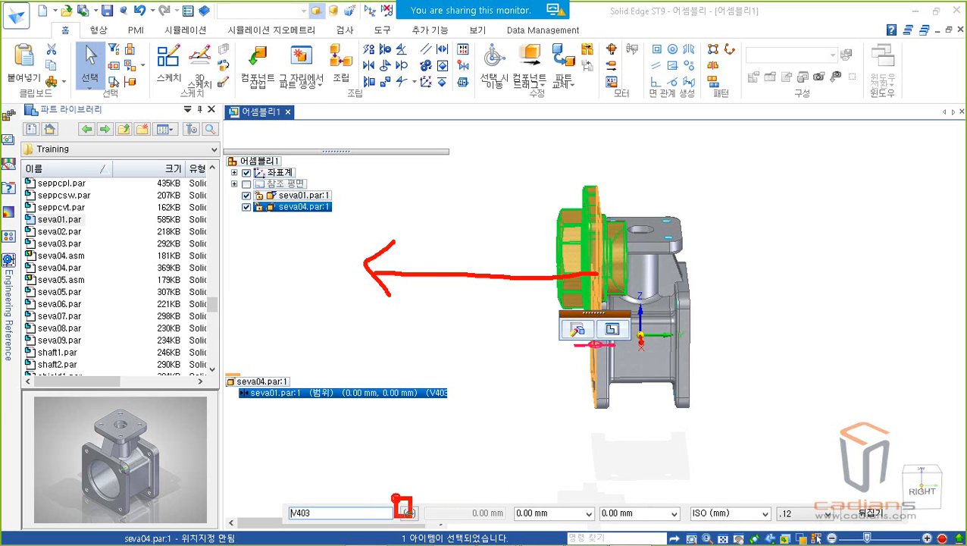
left_click_drag(396, 498, 420, 524)
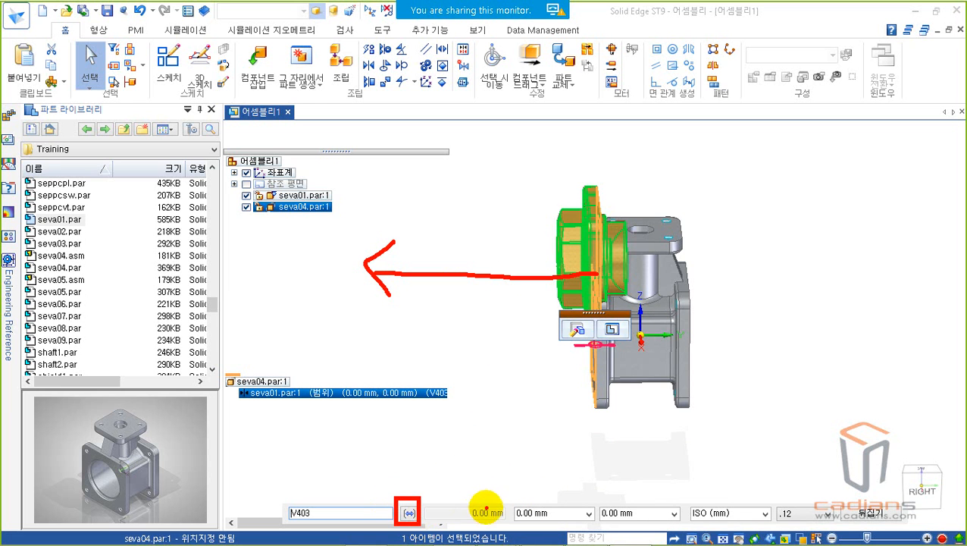
key("Escape")
key("ctrl+2")
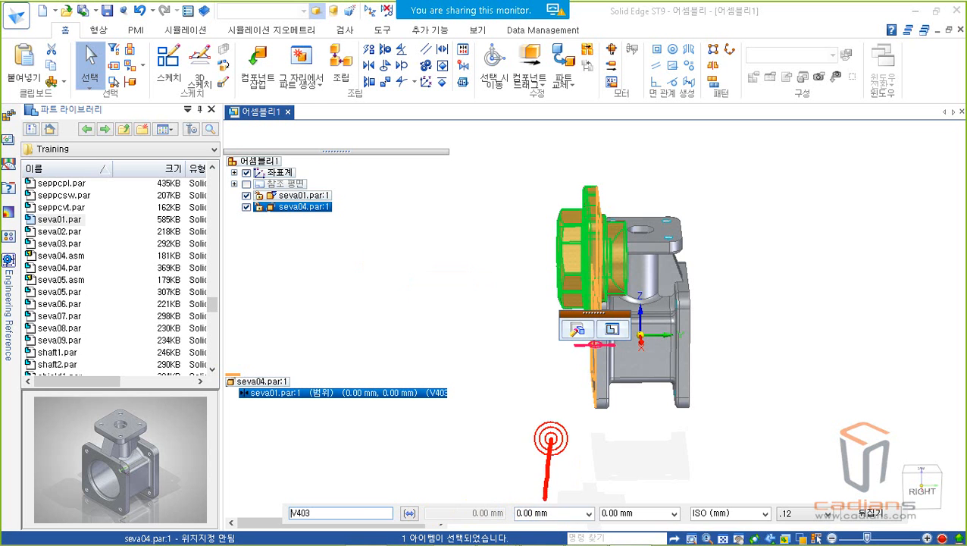
mouse_move(632, 438)
left_mouse_down()
mouse_move(634, 499)
mouse_move(664, 470)
left_mouse_up()
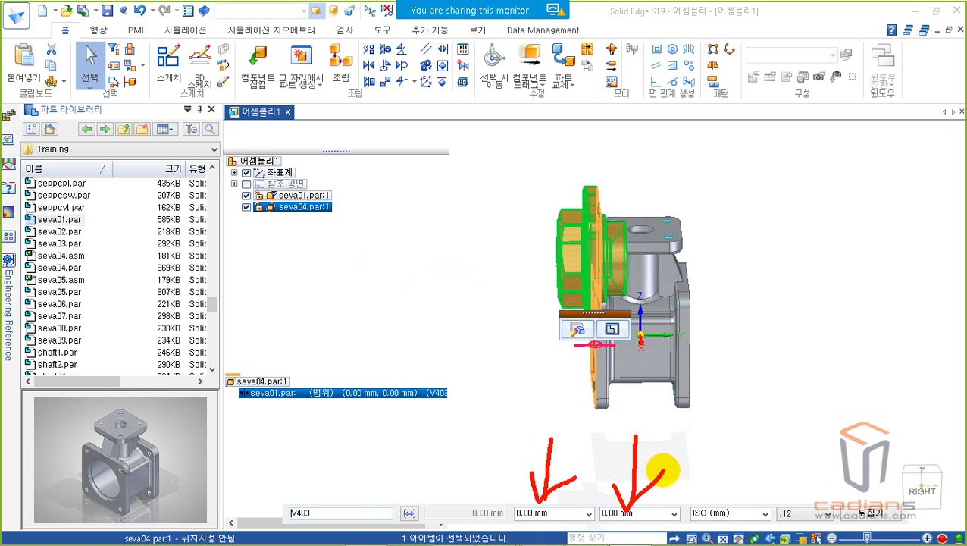
left_click(611, 513)
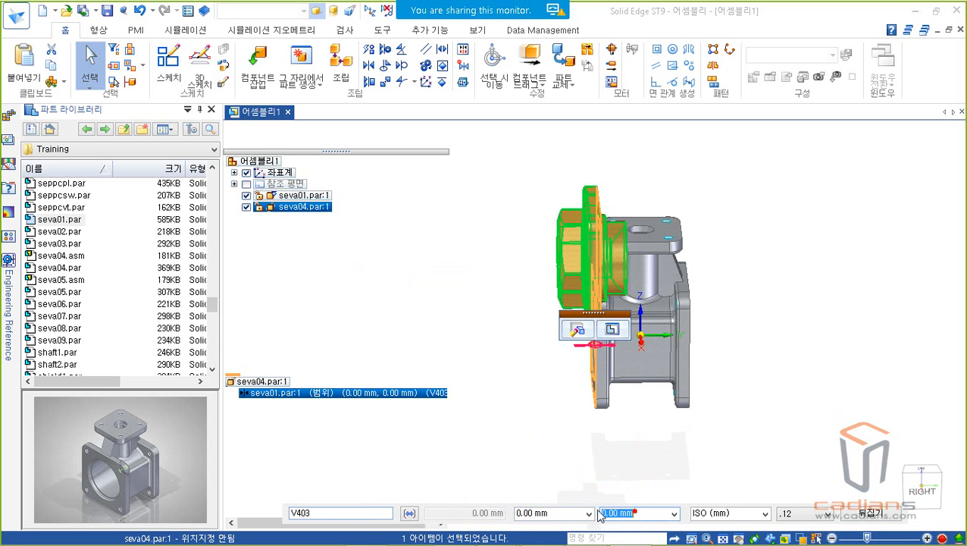
type("20")
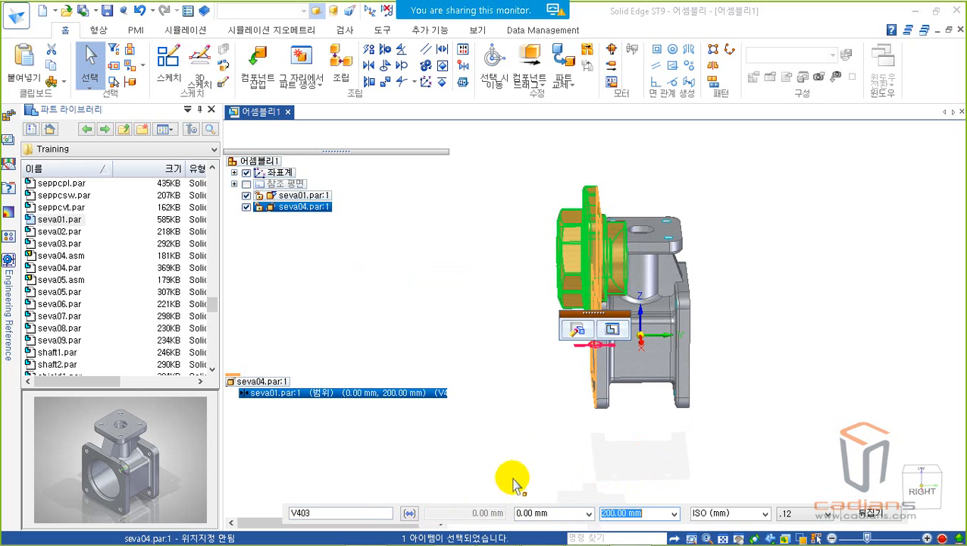
left_click_drag(372, 395, 424, 401)
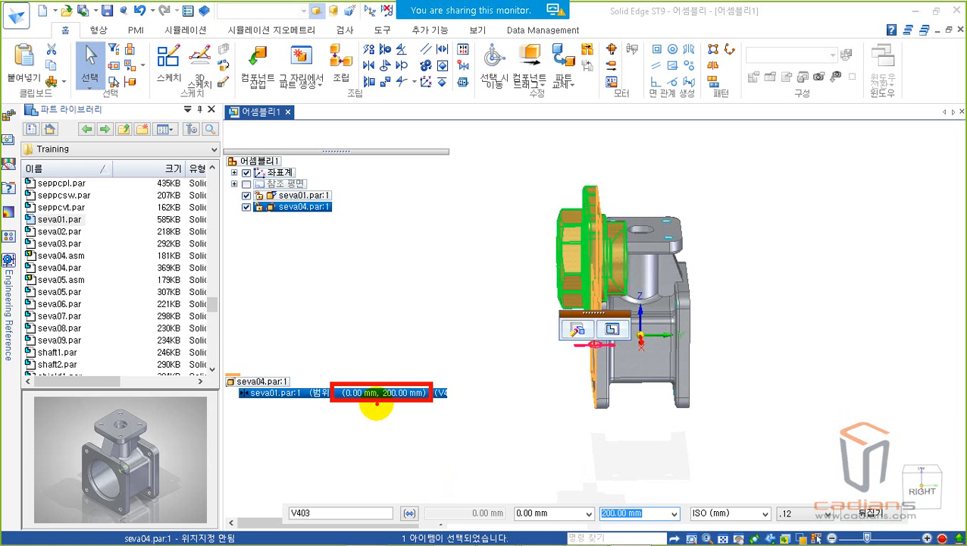
key("Escape")
left_click(494, 326)
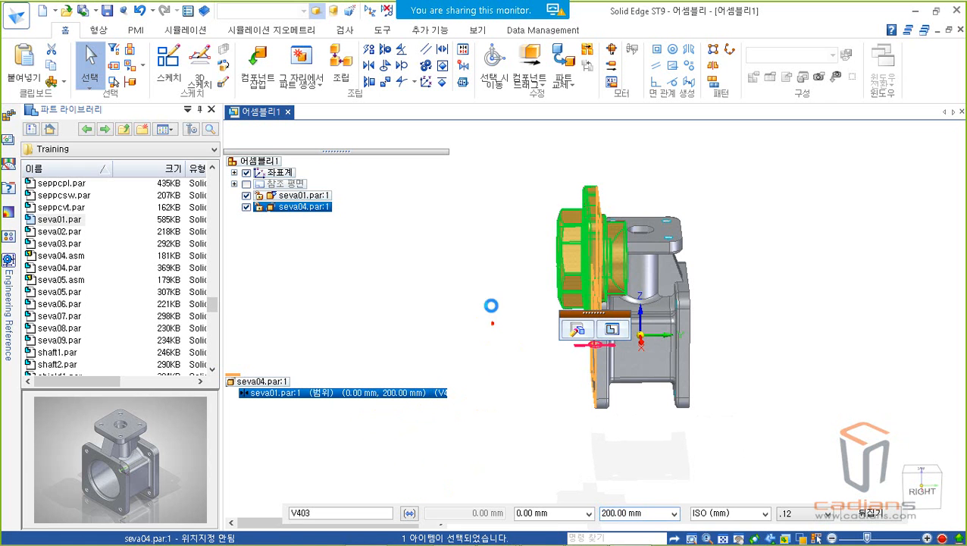
- Drag seva04.par away from seva01.par in the right view with Drag Component to try out the offset range
left_click(488, 69)
left_click(545, 248)
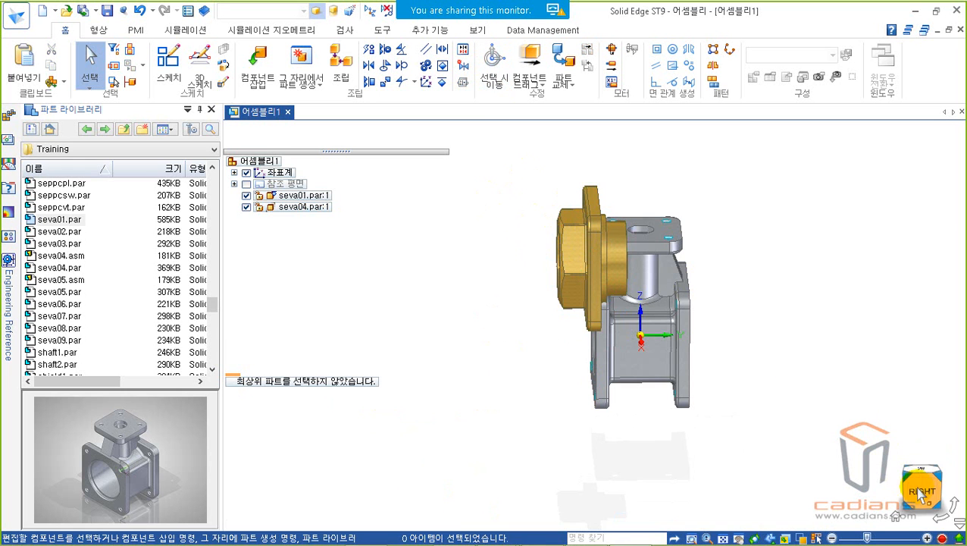
left_click(919, 485)
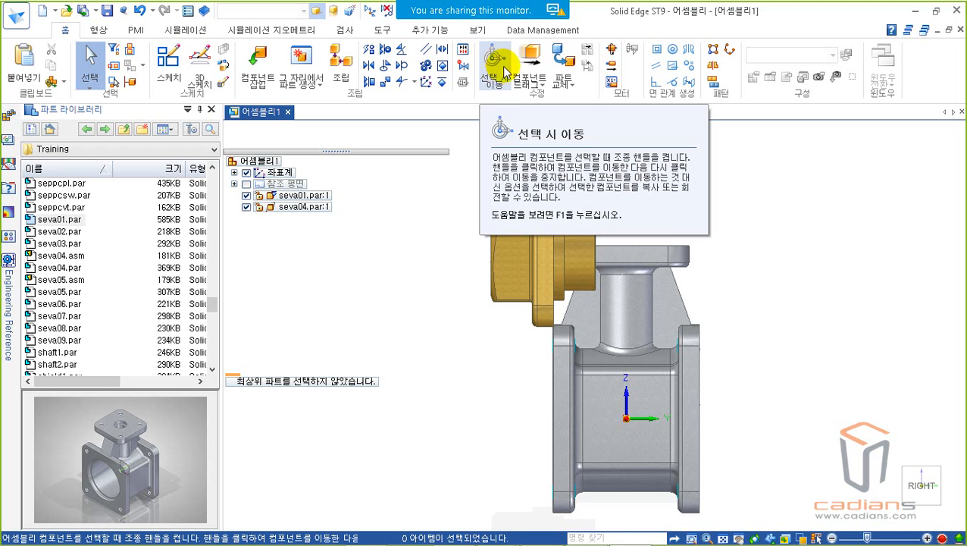
left_click(530, 61)
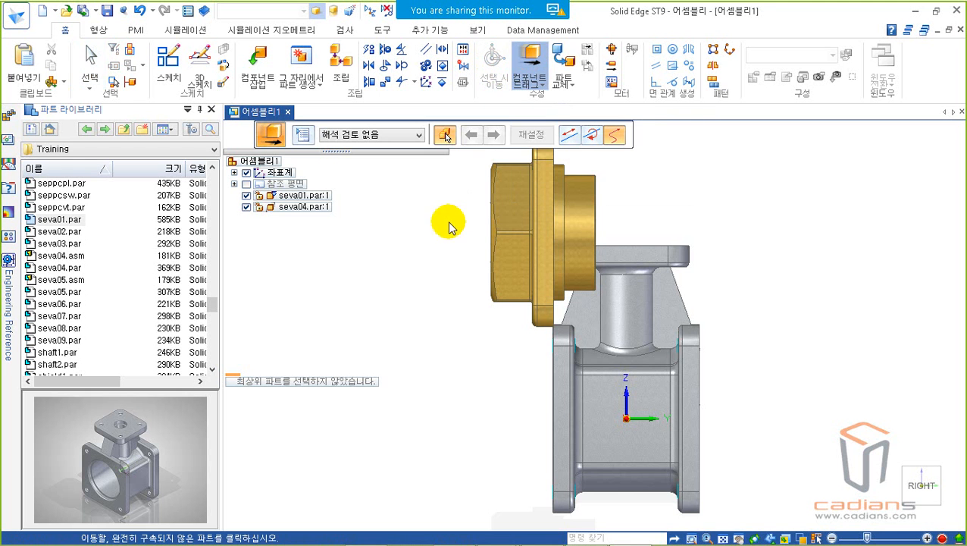
middle_click_drag(448, 222, 488, 223, "shift")
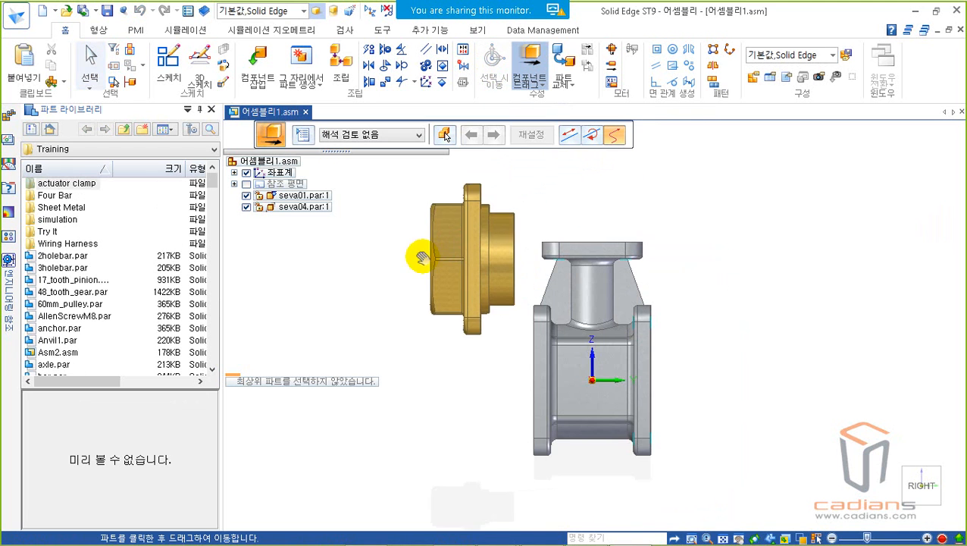
left_click_drag(422, 252, 264, 266)
scroll(374, 268, "down", 3)
middle_click_drag(380, 270, 458, 273, "shift")
scroll(458, 272, "up", 1)
left_click_drag(371, 272, 230, 271)
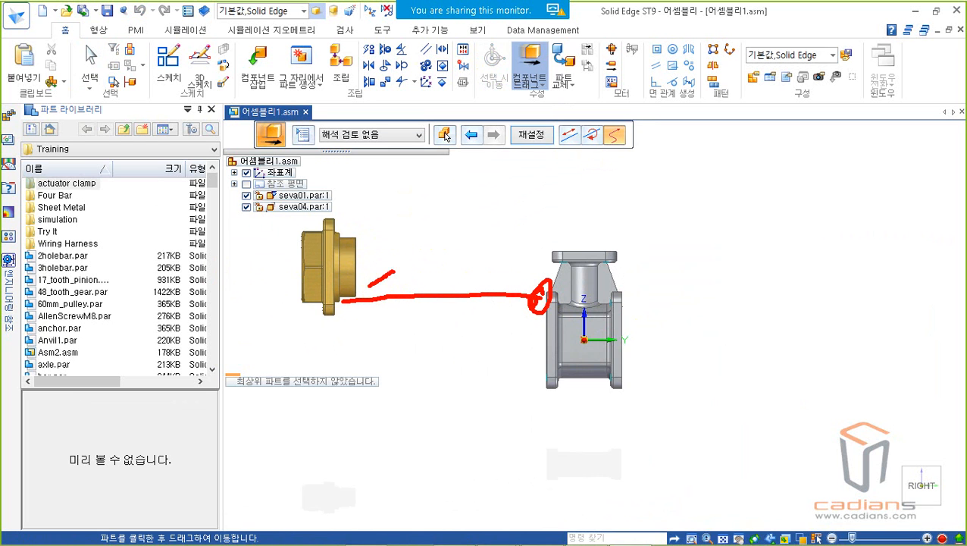
- Drag seva04.par back and lower it beside the side flange of seva01.par, ending Drag Component
mouse_move(333, 288)
left_mouse_down()
mouse_move(389, 276)
mouse_move(636, 298)
mouse_move(662, 279)
mouse_move(562, 255)
mouse_move(534, 233)
mouse_move(613, 276)
mouse_move(437, 273)
mouse_move(540, 227)
mouse_move(447, 273)
mouse_move(259, 283)
mouse_move(456, 273)
mouse_move(537, 341)
mouse_move(528, 341)
left_mouse_up()
middle_click_drag(482, 300, 452, 331)
key("Escape")
- Change the offset type of seva04.par's mate with seva01.par to Fixed and set the offset to 0 mm
left_click(478, 327)
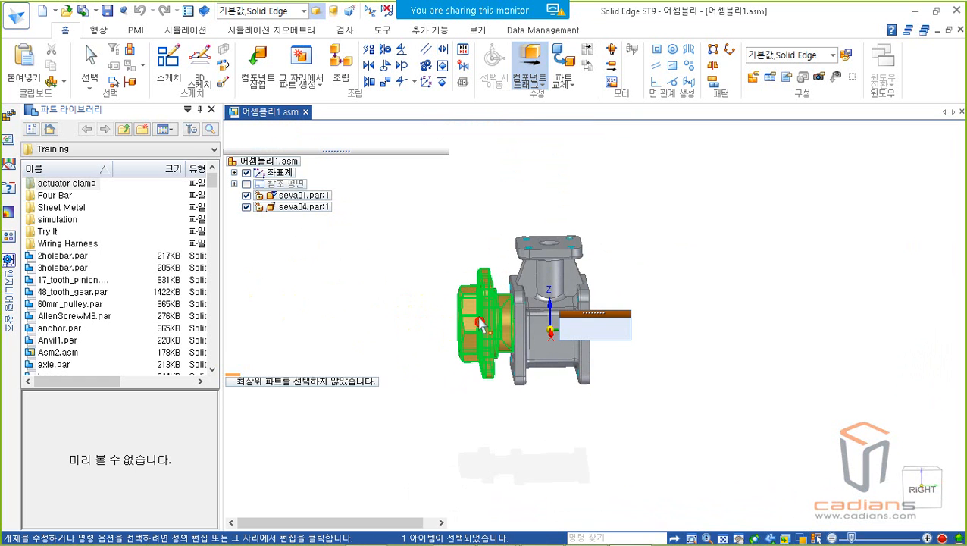
mouse_move(426, 260)
middle_mouse_down()
mouse_move(411, 347)
mouse_move(422, 348)
mouse_move(424, 272)
middle_mouse_up()
left_click(422, 348)
left_click(466, 313)
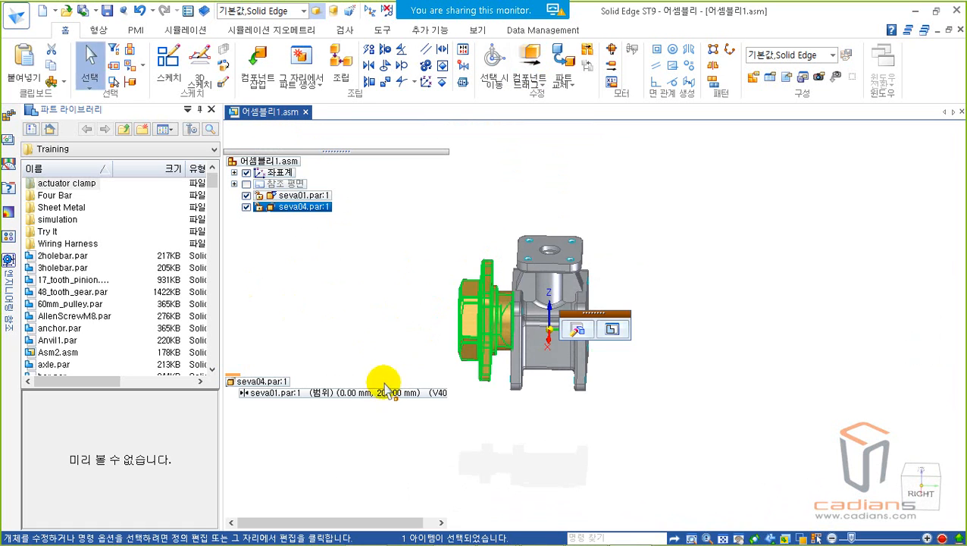
left_click(383, 389)
left_click(465, 322)
left_click(383, 394)
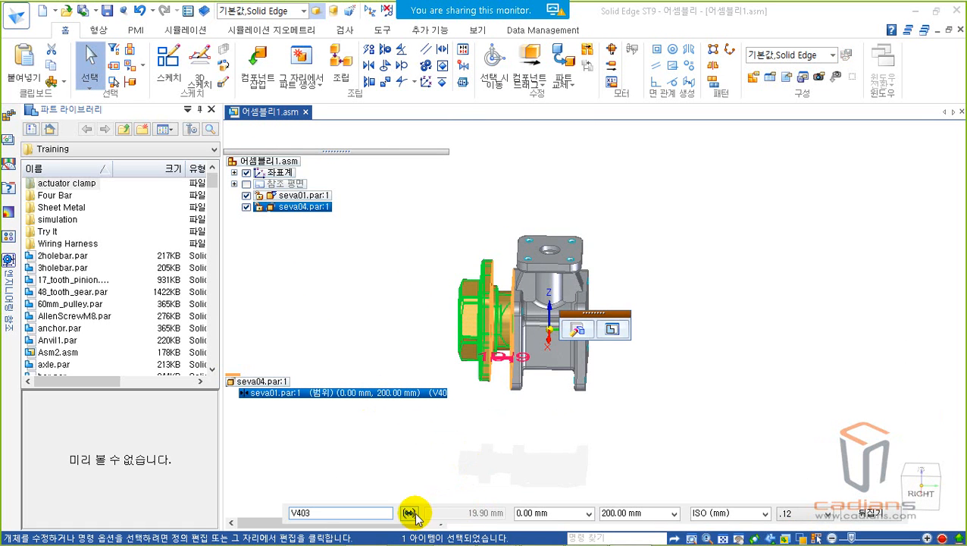
left_click(410, 513)
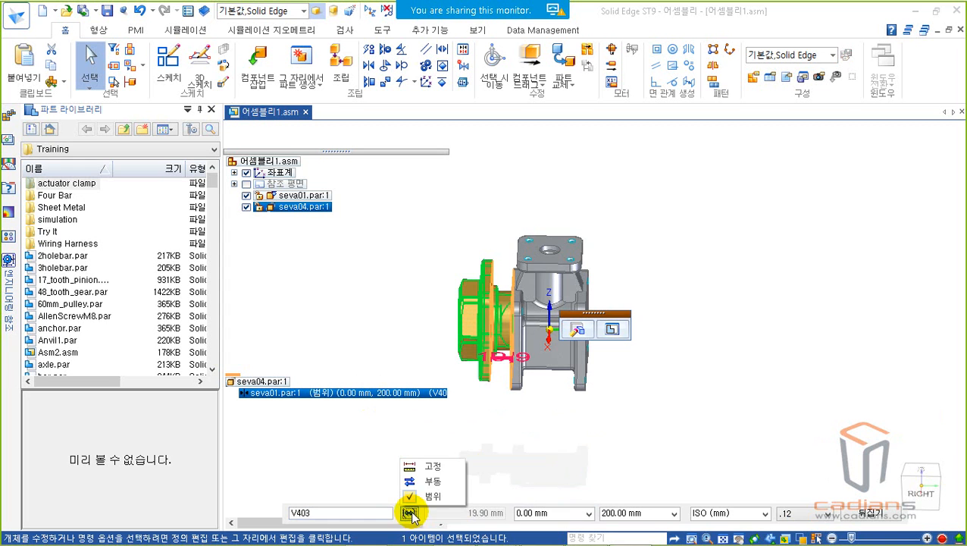
left_click(431, 467)
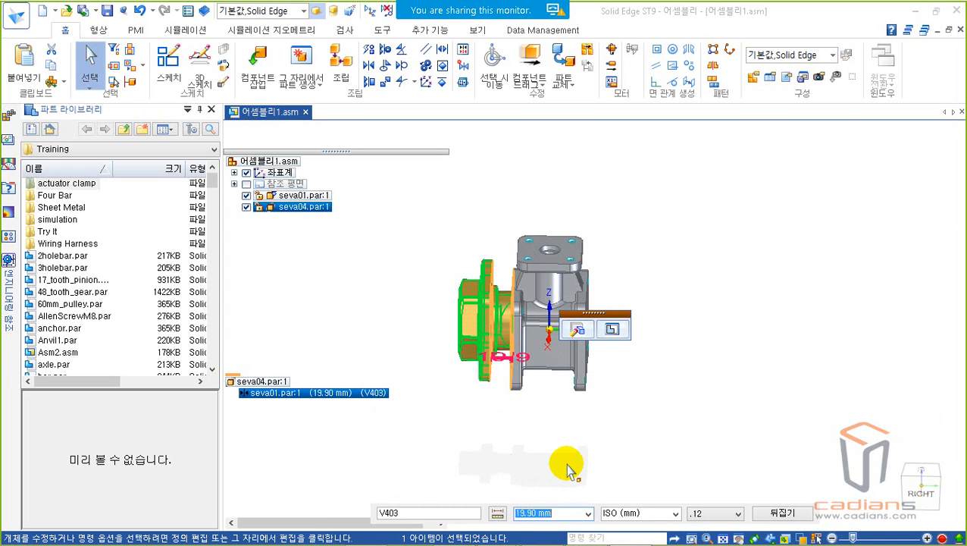
type("0")
key("Return")
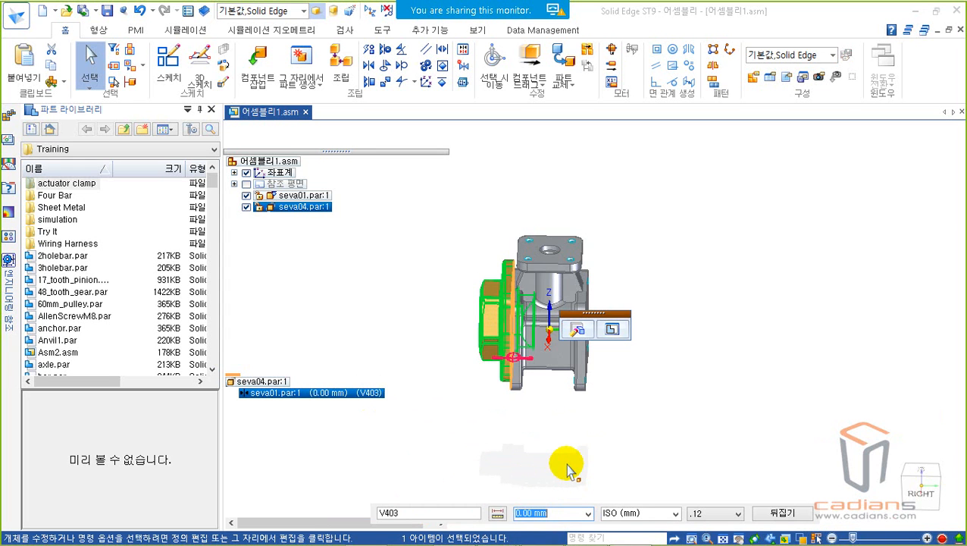
left_click(545, 434)
- Drag seva04.par along the mated flange face of seva01.par in the right view, and finish in an isometric view
middle_click_drag(538, 410, 557, 389)
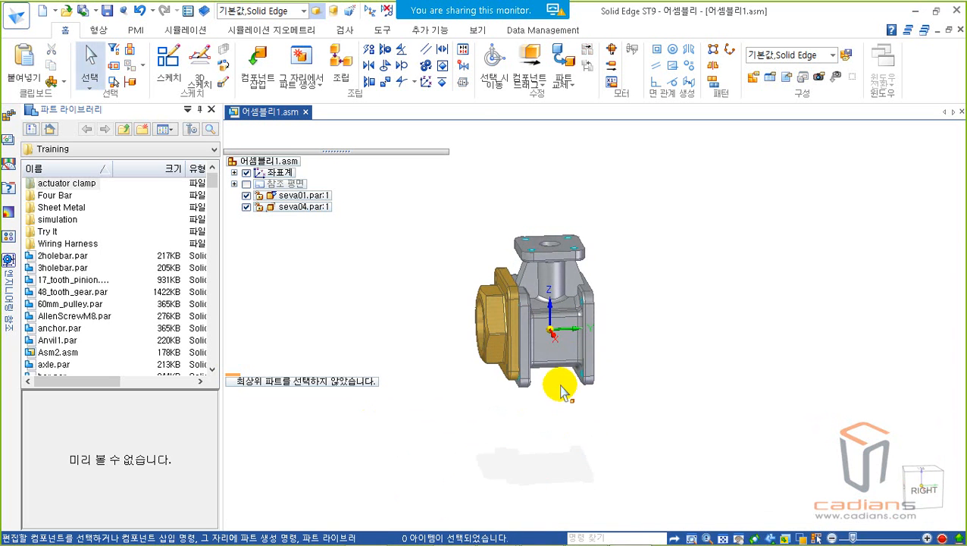
left_click(533, 60)
left_click(924, 489)
left_click_drag(473, 365, 400, 351)
middle_click(477, 345)
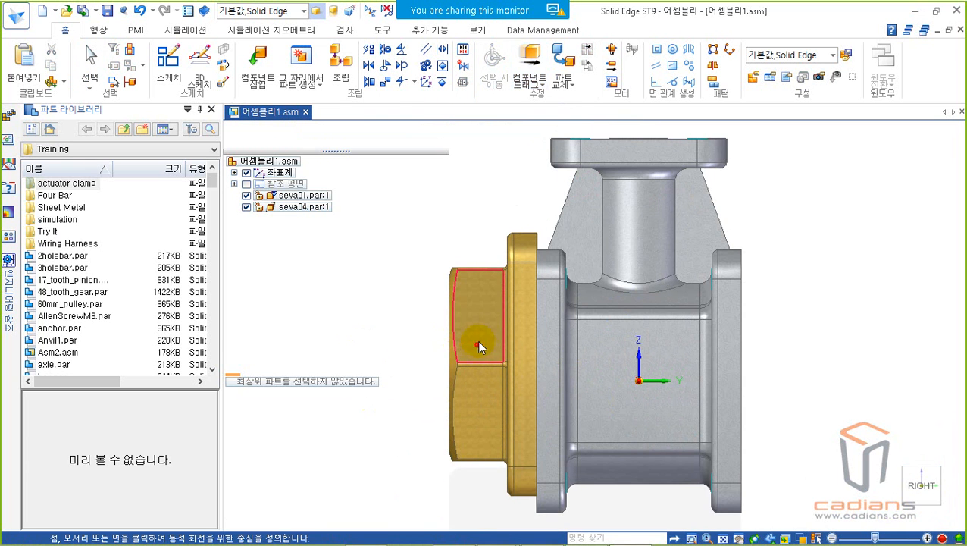
left_click(365, 282)
left_click_drag(507, 354, 504, 327)
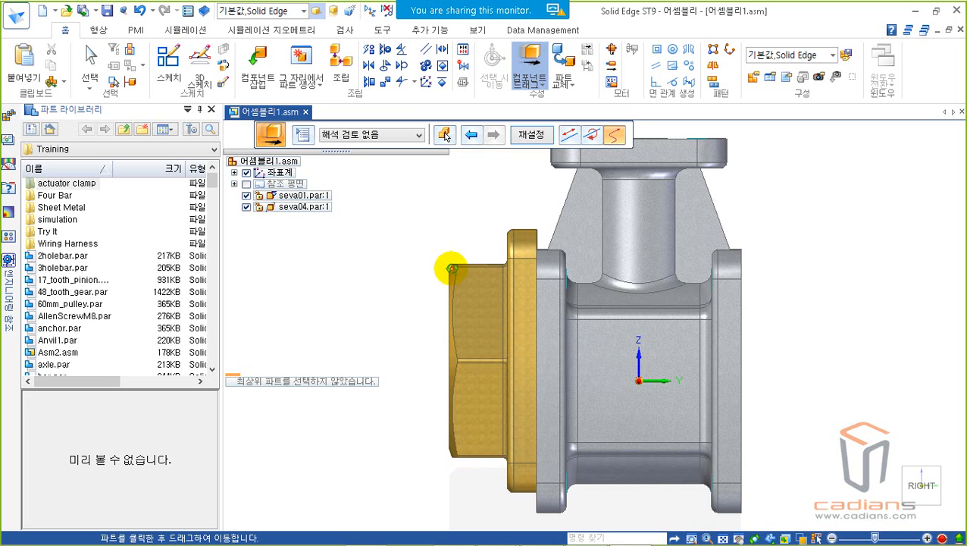
key("ctrl+i")
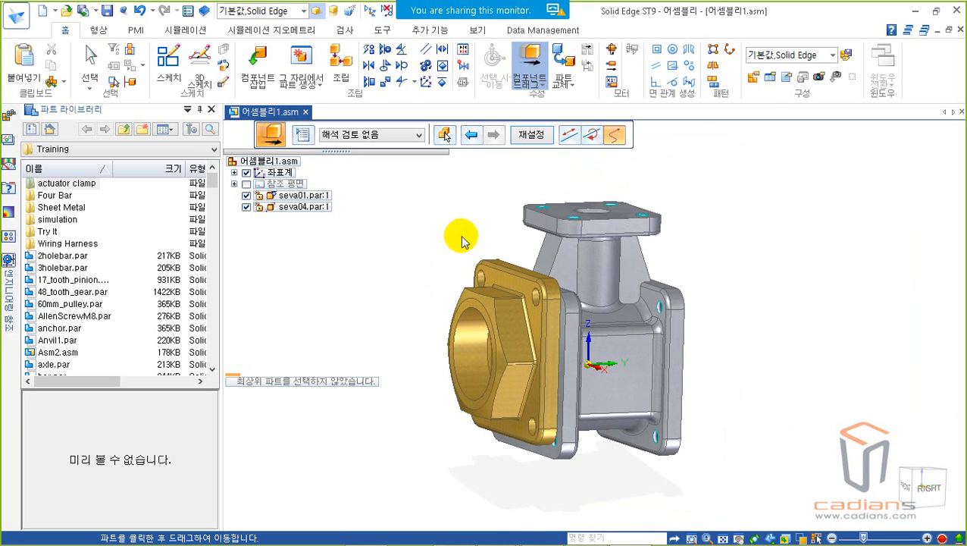
key("Escape")
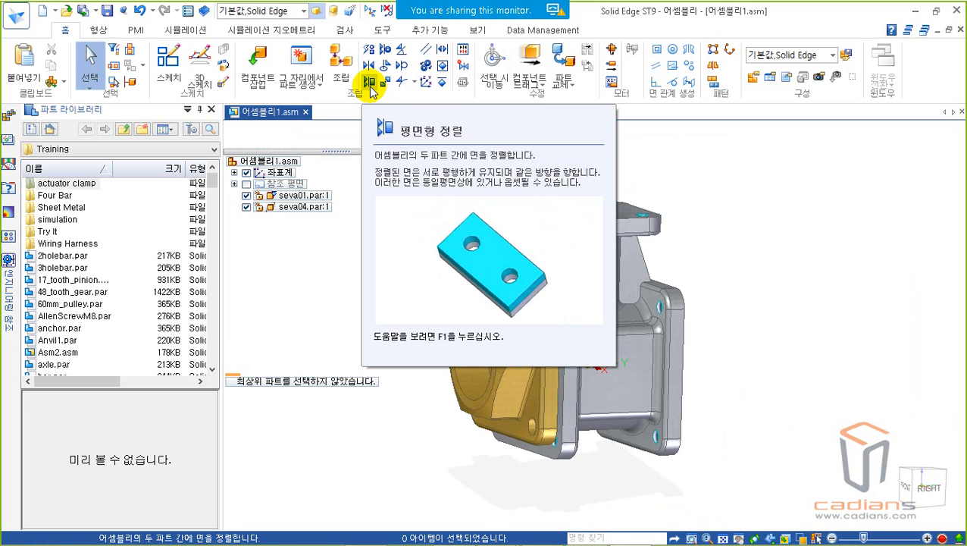
- Planar-align the flange side faces of seva04.par and seva01.par with a 0 mm offset, and select seva04.par to list its relationships
left_click(370, 84)
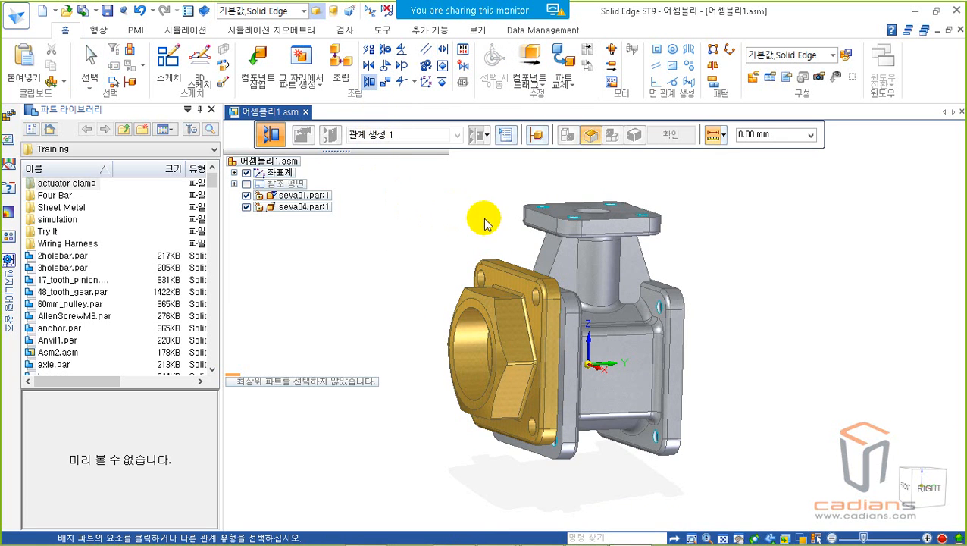
scroll(471, 217, "up", 2)
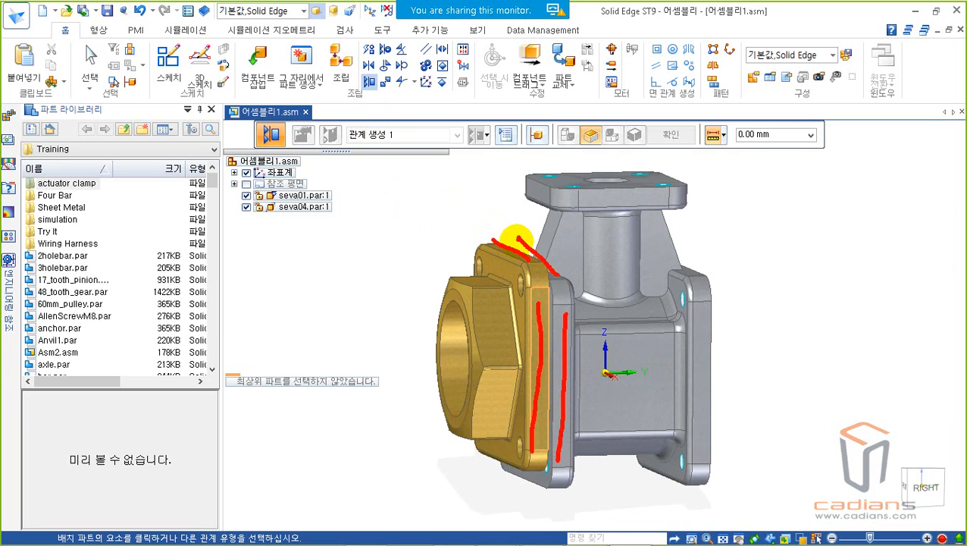
key("Escape")
left_click(540, 342)
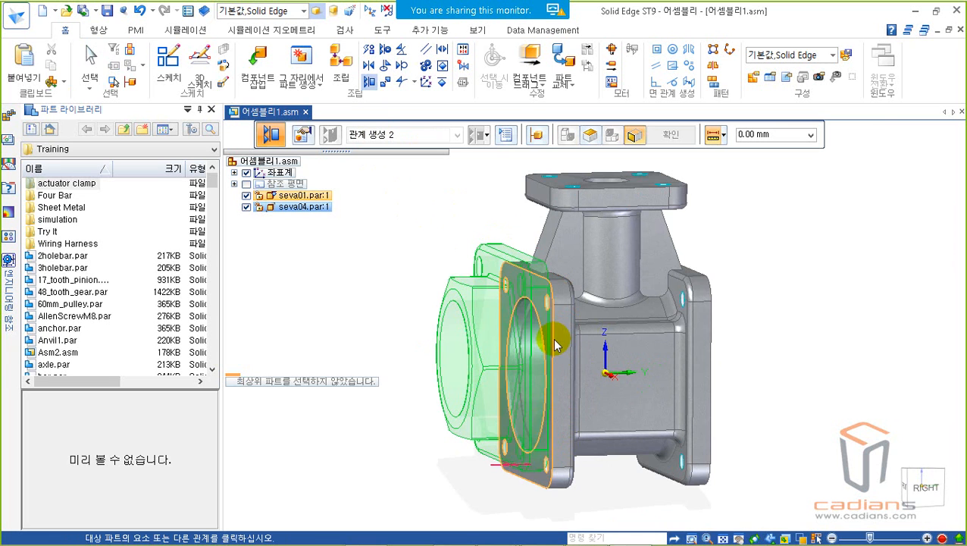
left_click(560, 351)
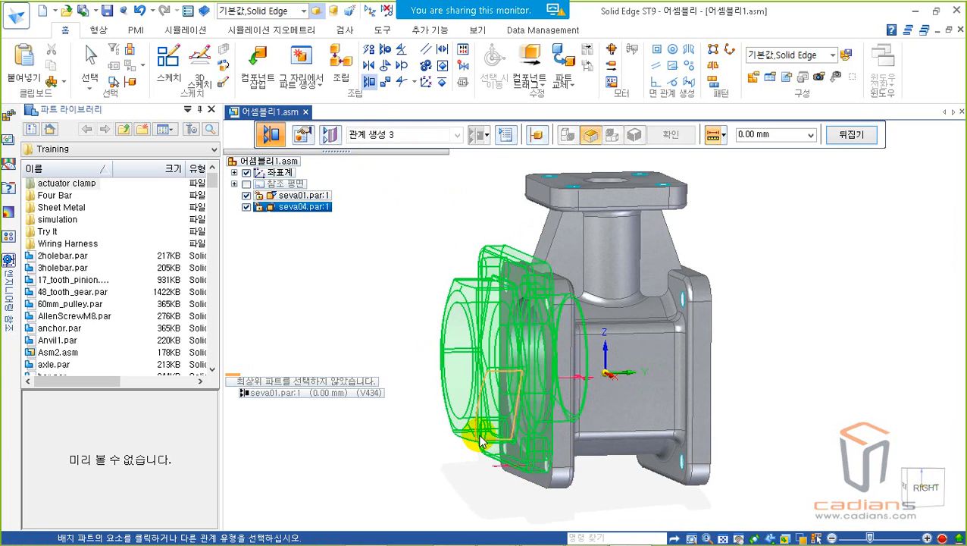
key("Escape")
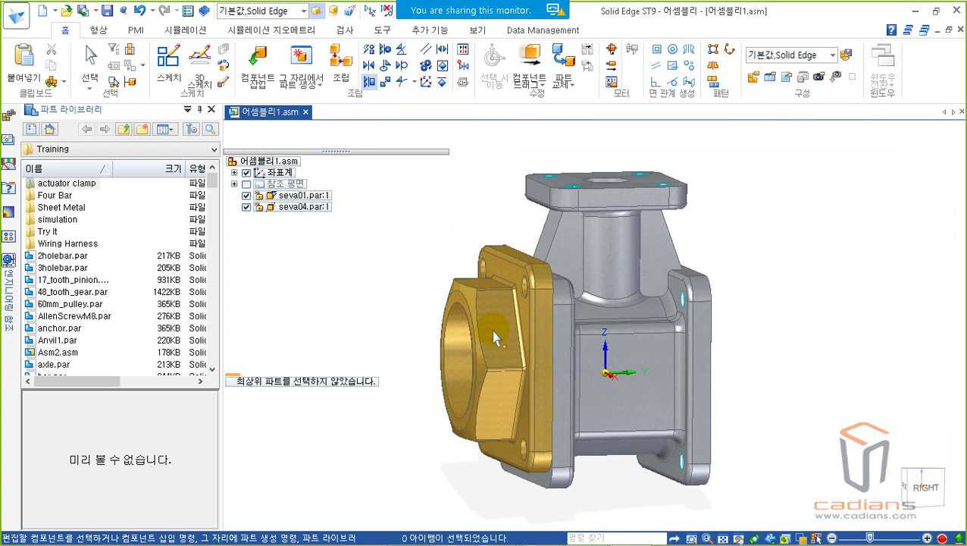
left_click(500, 336)
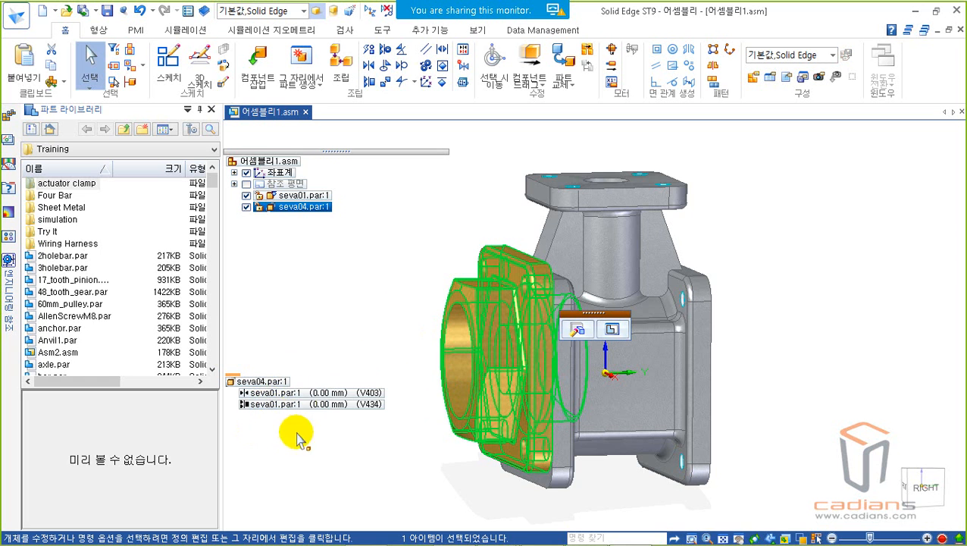
- Drag seva04.par slightly upward along the mated flange face of seva01.par in the right view
left_click(492, 182)
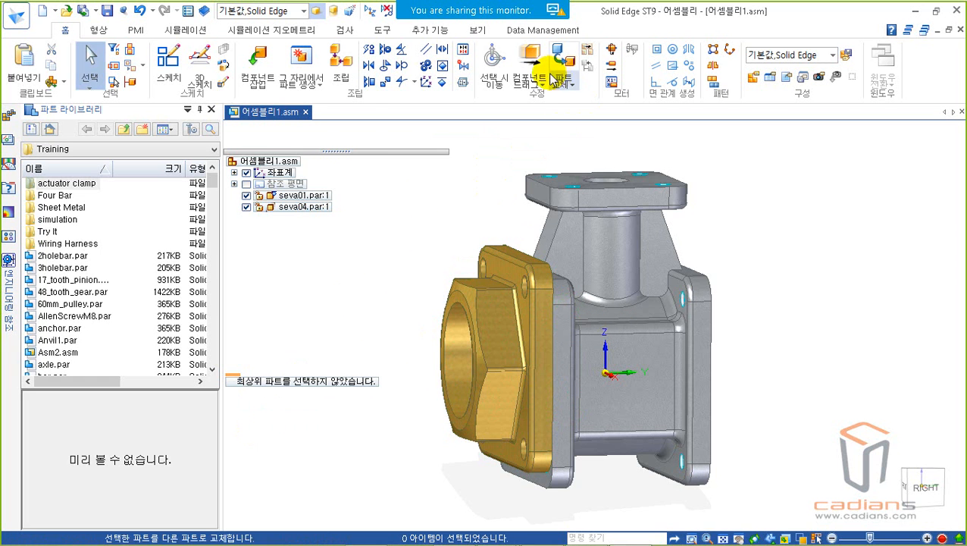
left_click(530, 67)
left_click(926, 487)
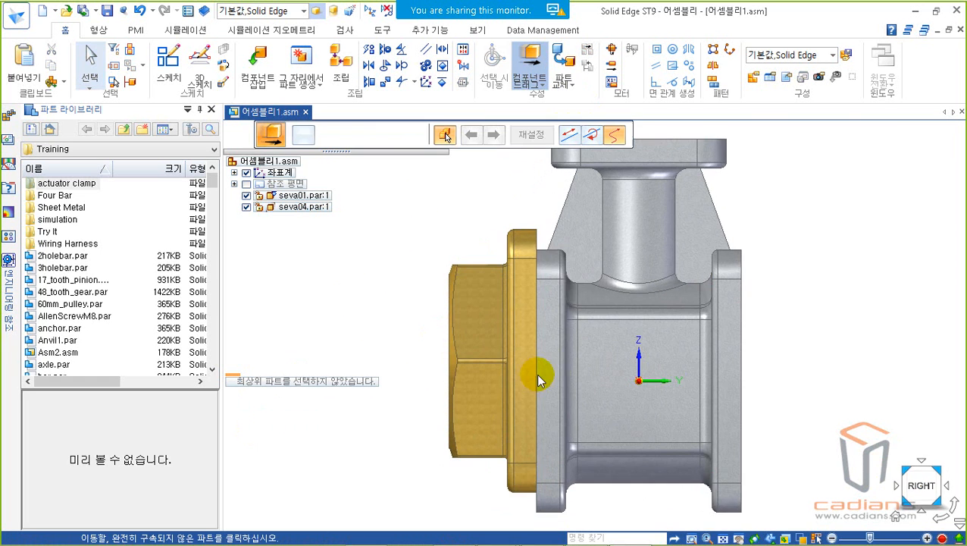
left_click_drag(478, 317, 492, 294)
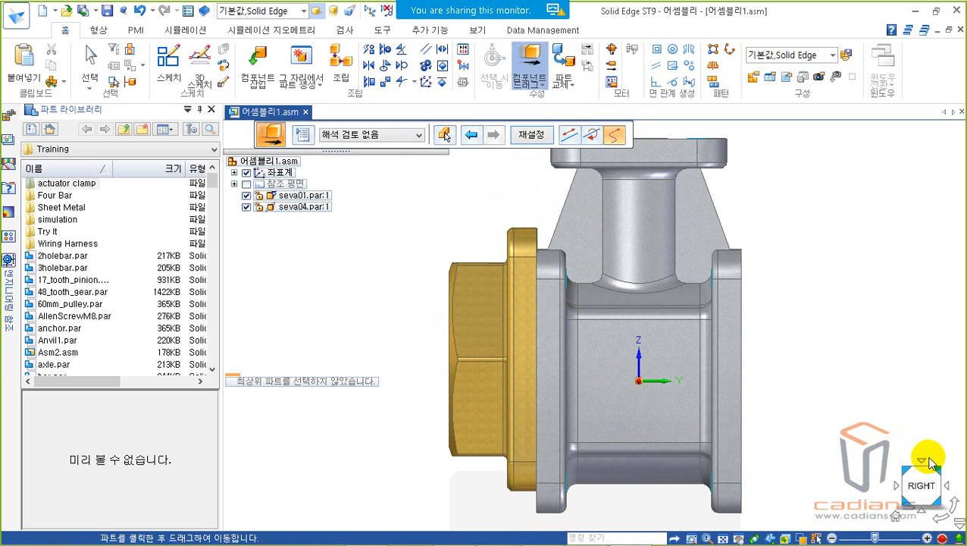
- Planar-align the top flange faces of seva04.par and seva01.par with a 0 mm offset
left_click(925, 463)
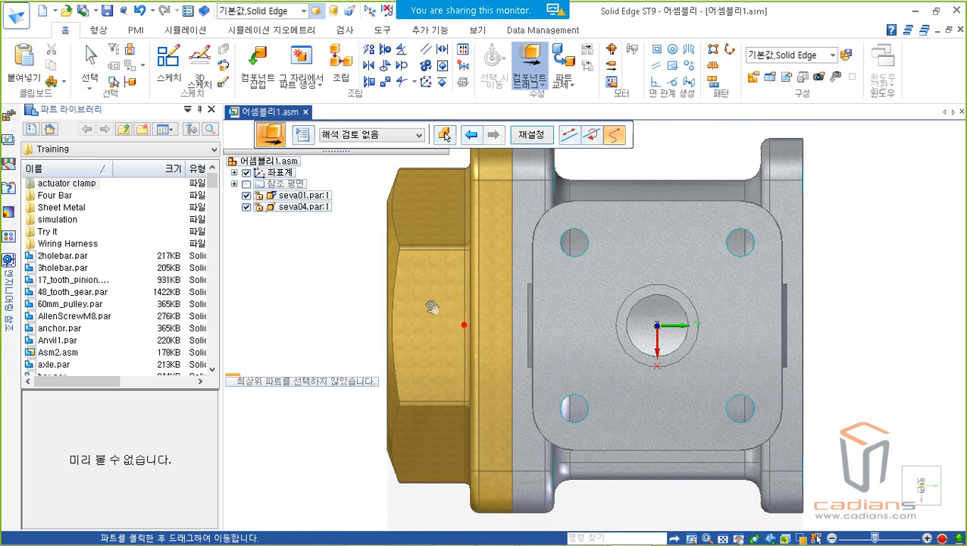
scroll(436, 291, "down", 3)
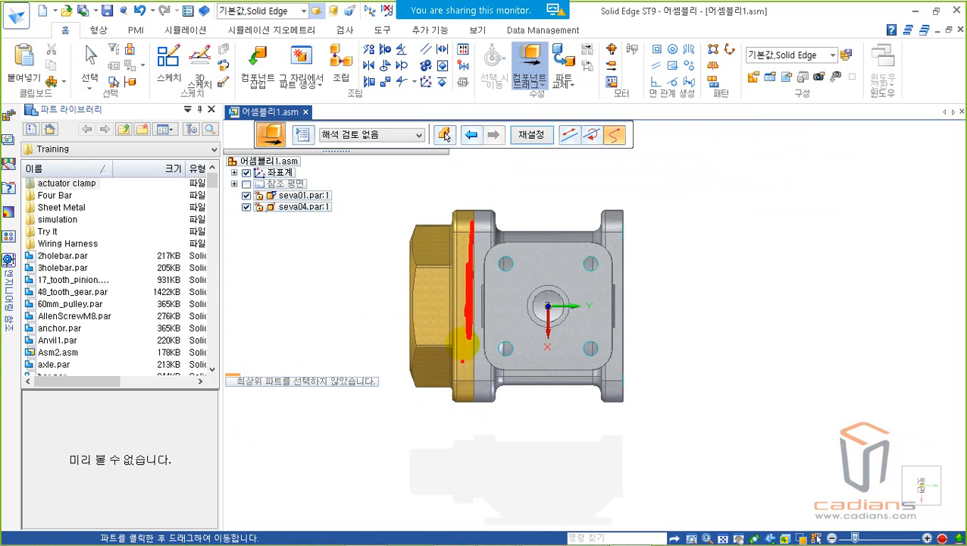
mouse_move(465, 401)
left_mouse_down()
mouse_move(443, 399)
mouse_move(479, 404)
left_mouse_up()
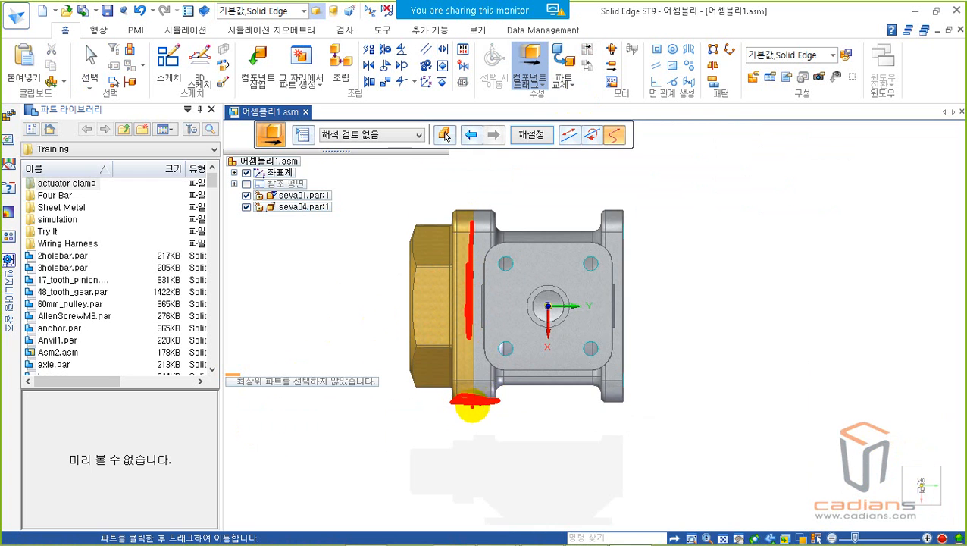
mouse_move(501, 417)
middle_mouse_down()
mouse_move(566, 384)
mouse_move(626, 242)
mouse_move(675, 283)
mouse_move(620, 277)
middle_mouse_up()
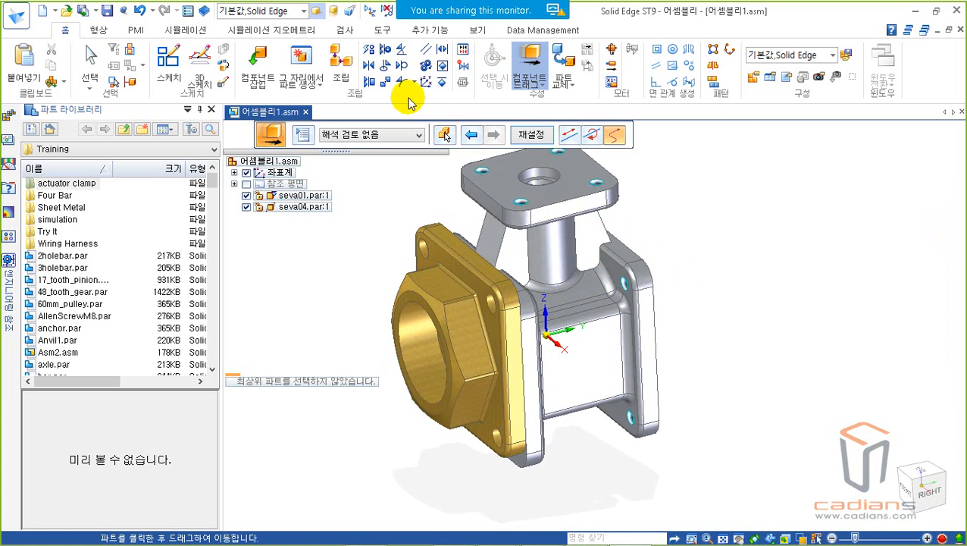
left_click(371, 81)
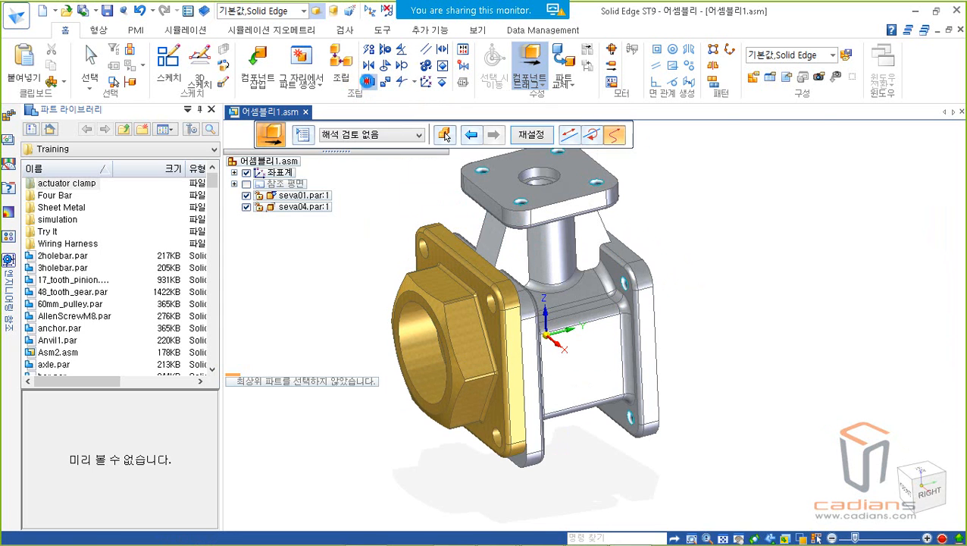
left_click(510, 281)
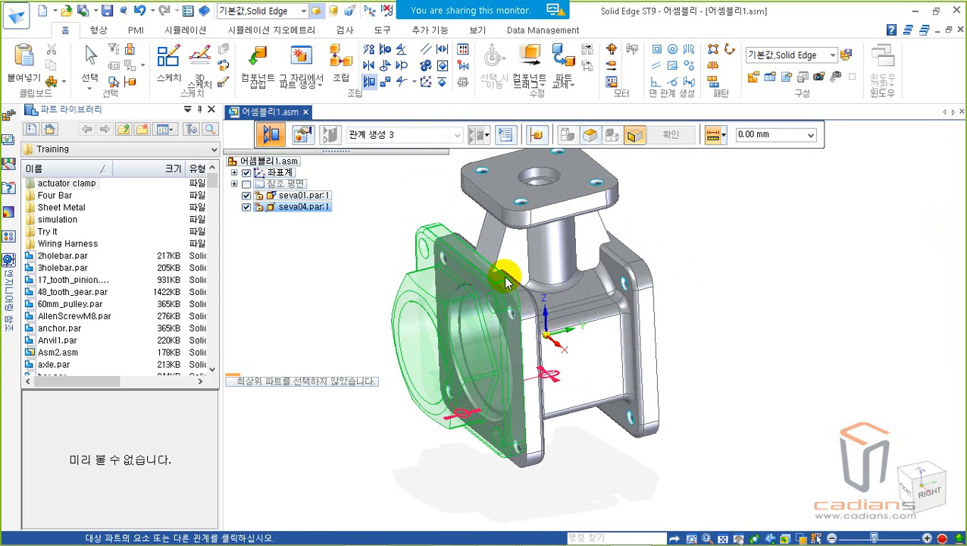
key("Escape")
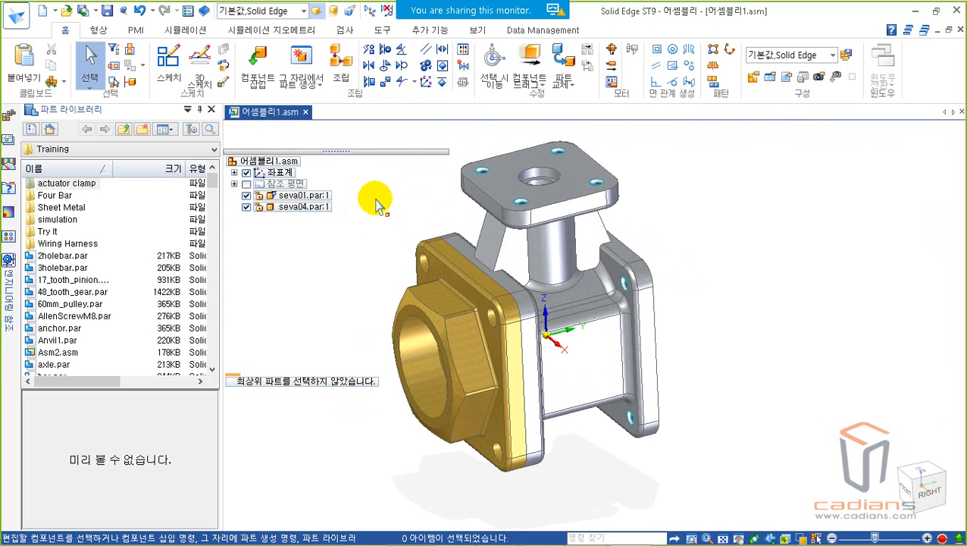
- Select seva04.par and inspect the offset type options of its side-face Planar Align relationship
left_click(530, 67)
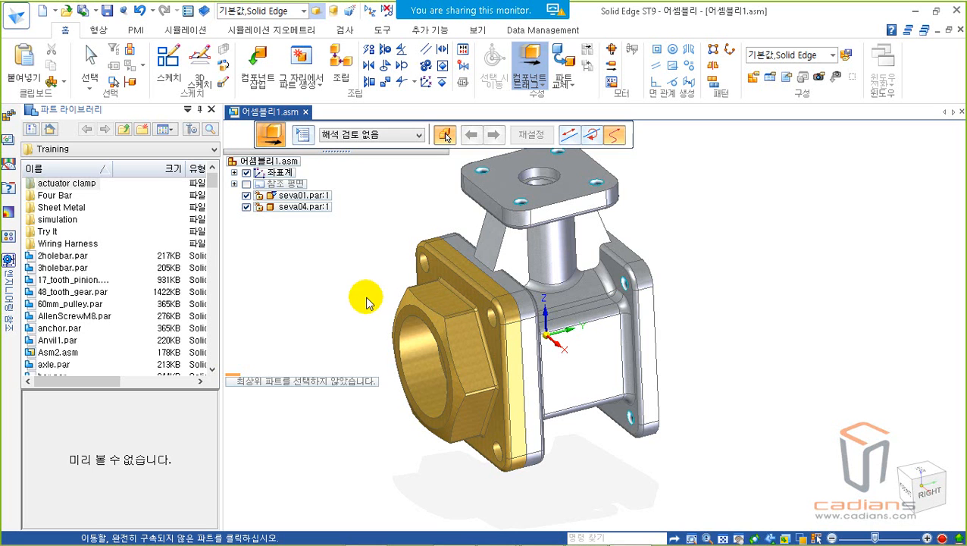
left_click(427, 303)
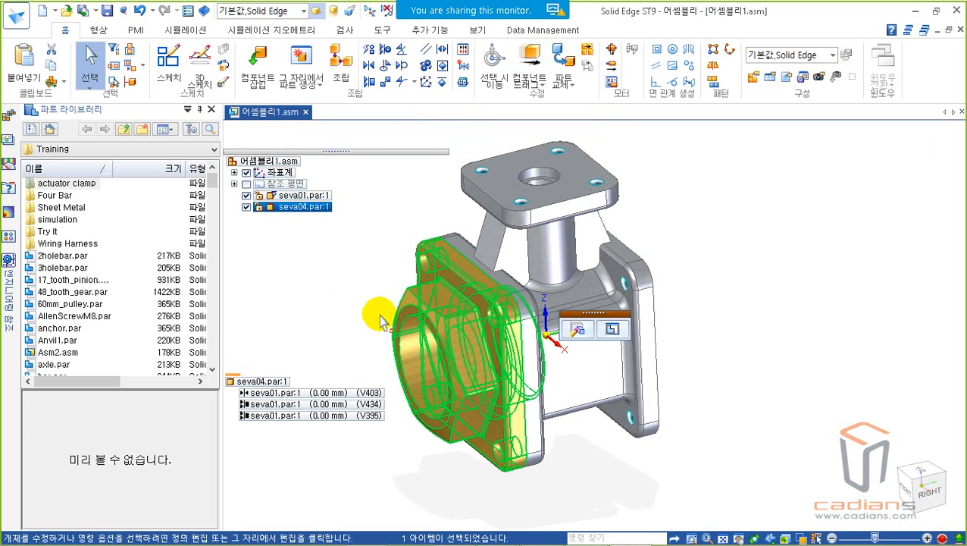
left_click(347, 406)
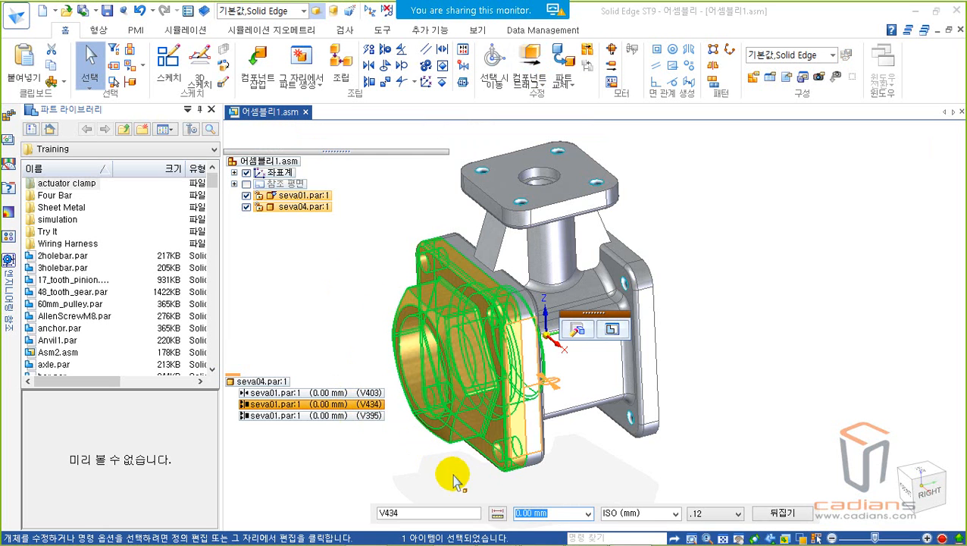
left_click(497, 513)
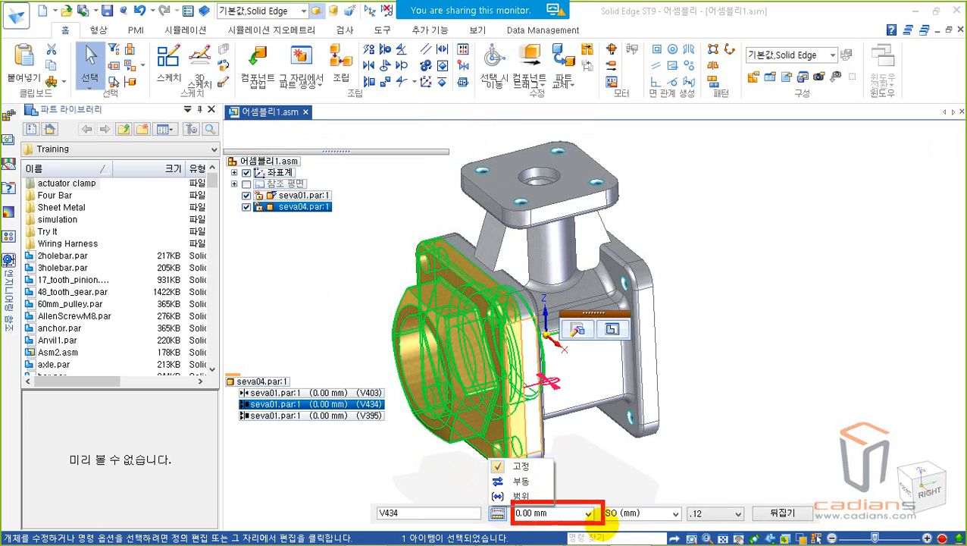
left_click_drag(810, 525, 825, 524, "ctrl")
key("Escape")
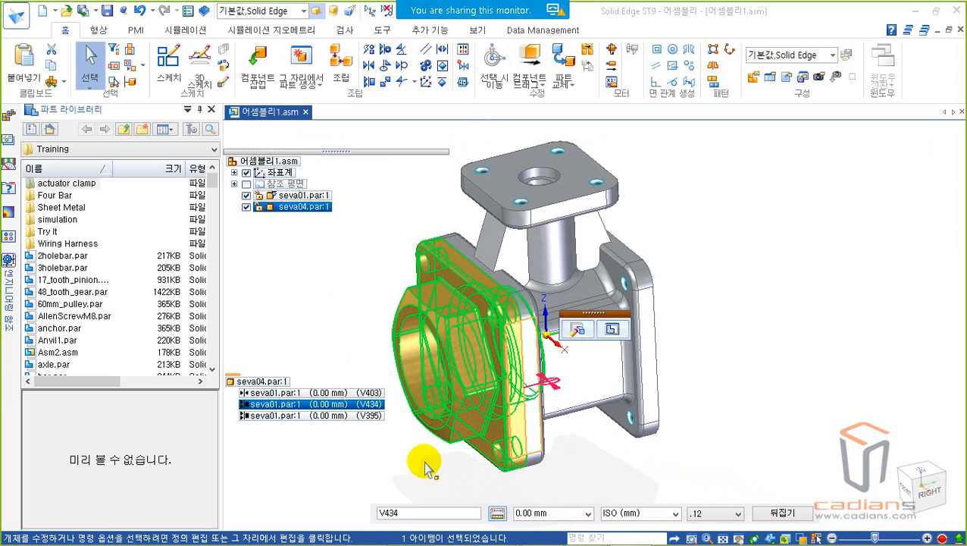
- Try to flip the top-face Planar Align relationship of seva04.par, dismiss the message, and clear the selection
left_click(430, 461)
left_click(389, 433)
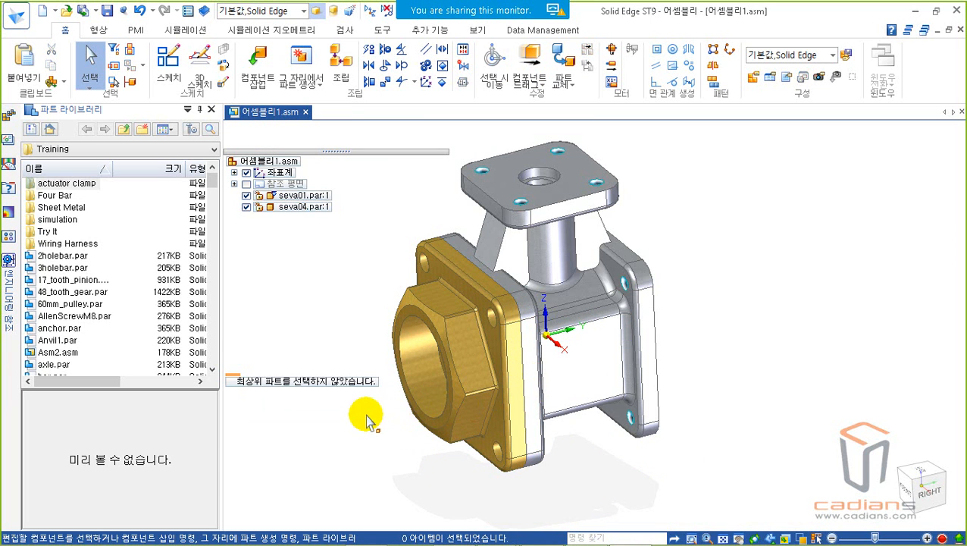
left_click(430, 384)
left_click(339, 423)
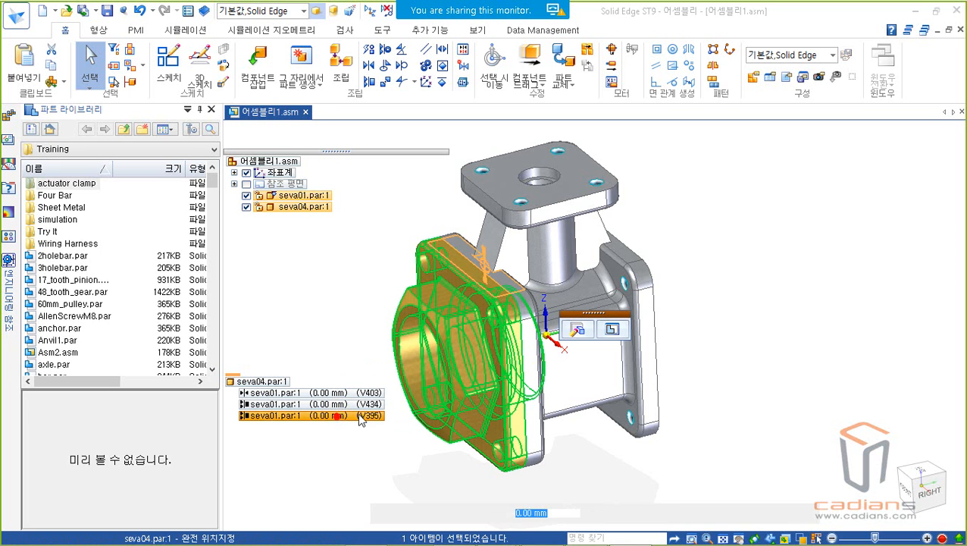
left_click(775, 514)
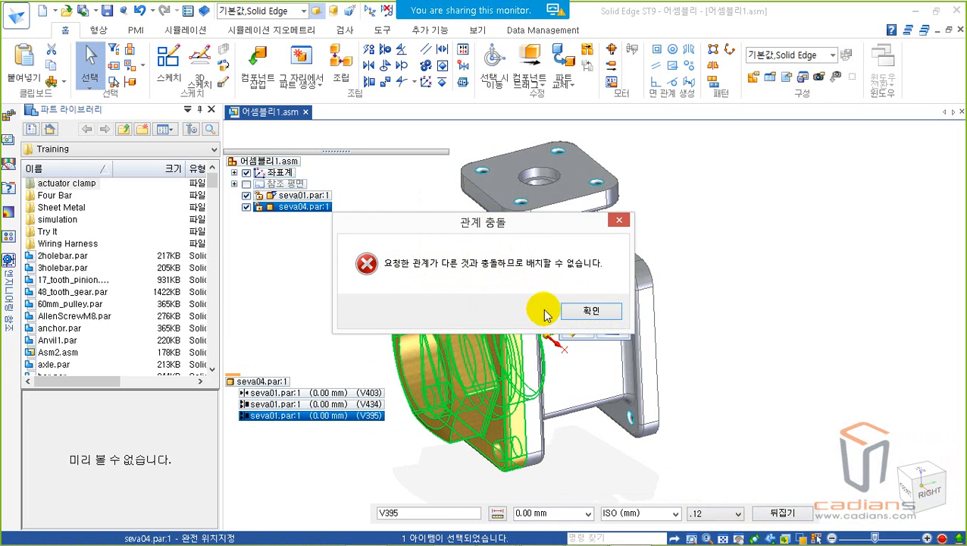
left_click(590, 311)
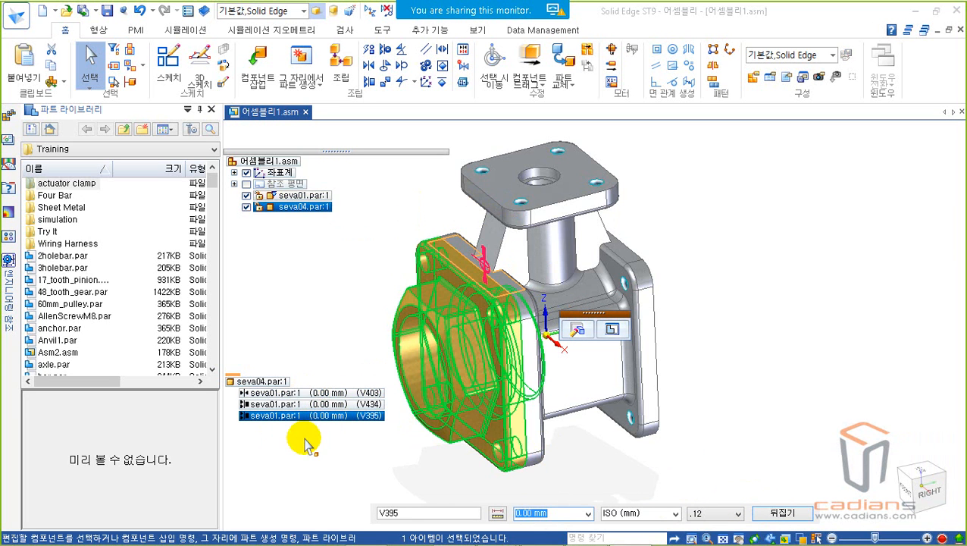
left_click(312, 426)
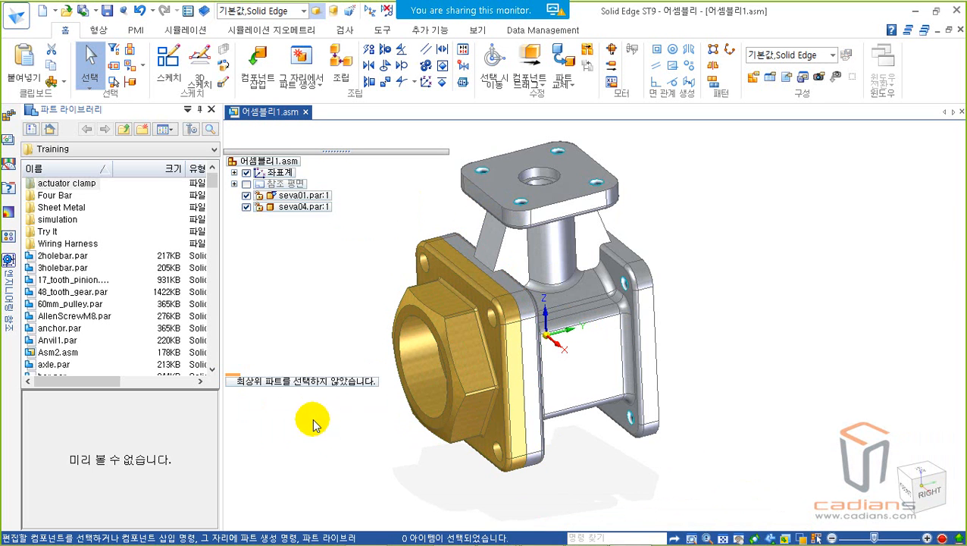
- Suppress the top-face Planar Align relationship between seva04.par and seva01.par
left_click(429, 323)
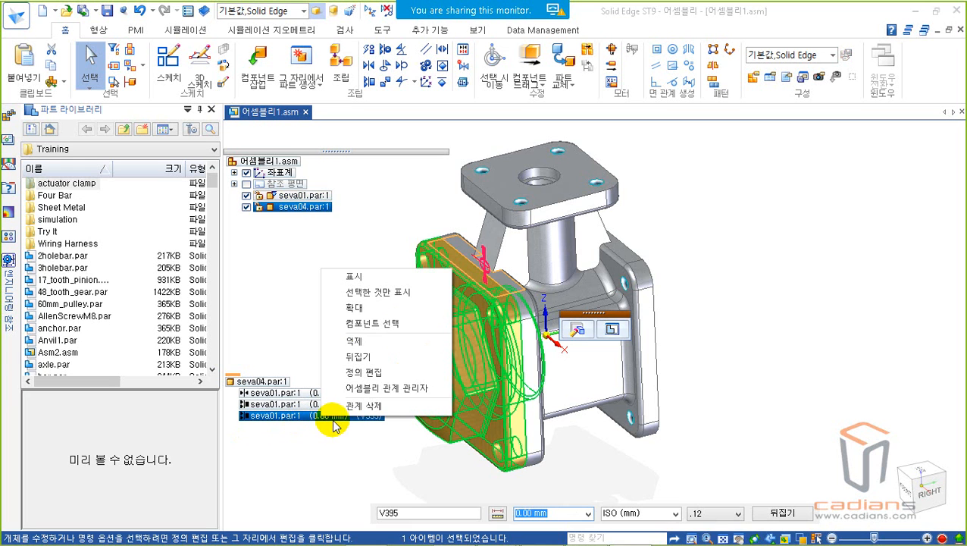
left_click(379, 342)
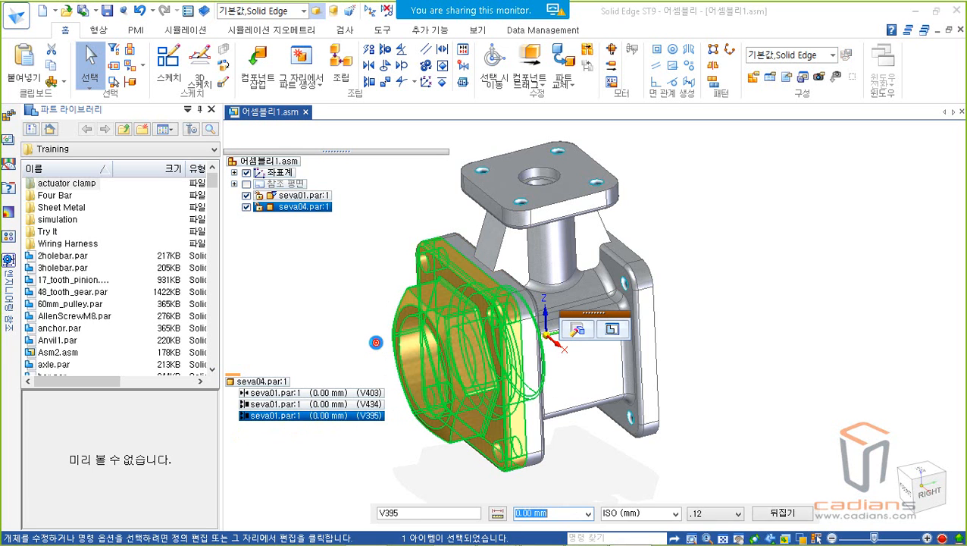
left_click(379, 384)
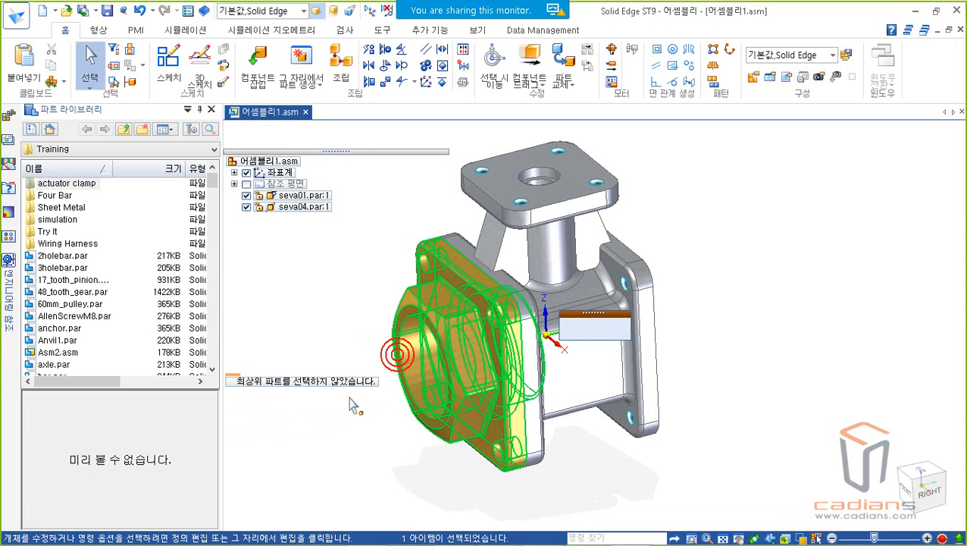
- Flip the side-face Planar Align relationship of seva04.par, and flip it back to its original orientation
left_click(387, 349)
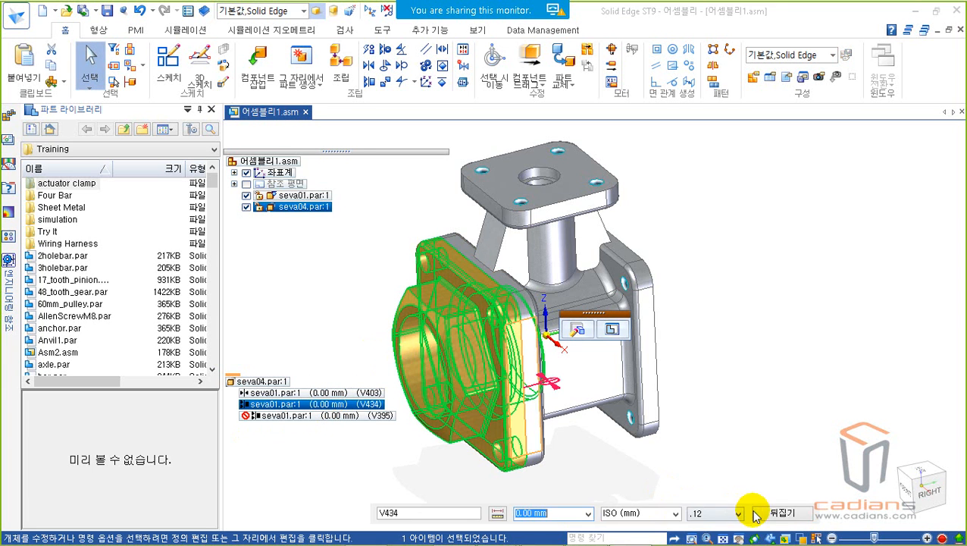
left_click(778, 515)
left_click(778, 516)
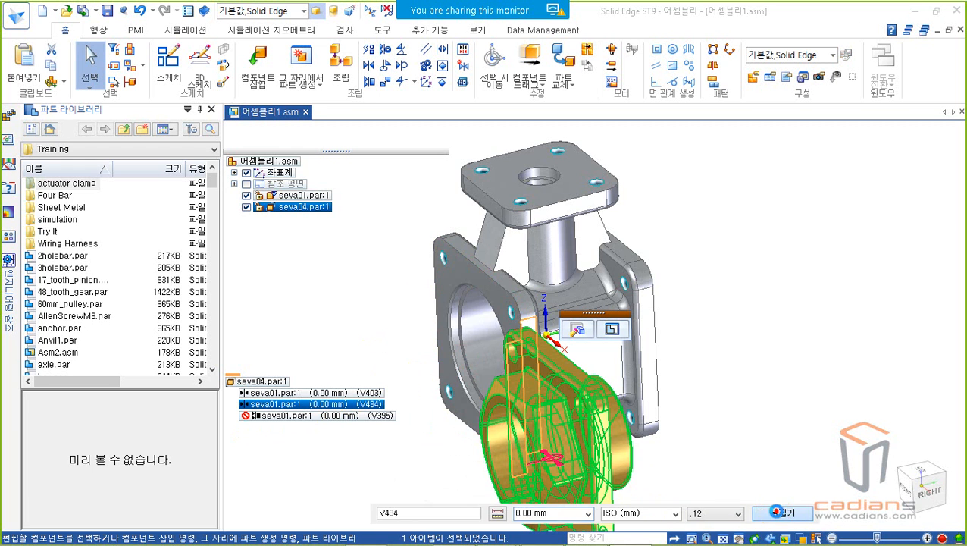
left_click(779, 516)
left_click(778, 516)
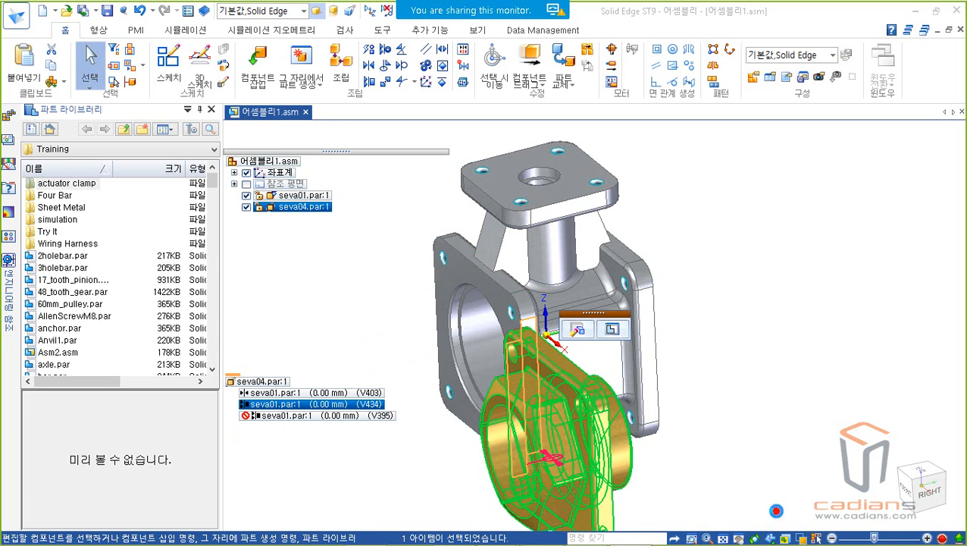
- Unsuppress the top-face Planar Align relationship of seva04.par and clear the selection
right_click(351, 416)
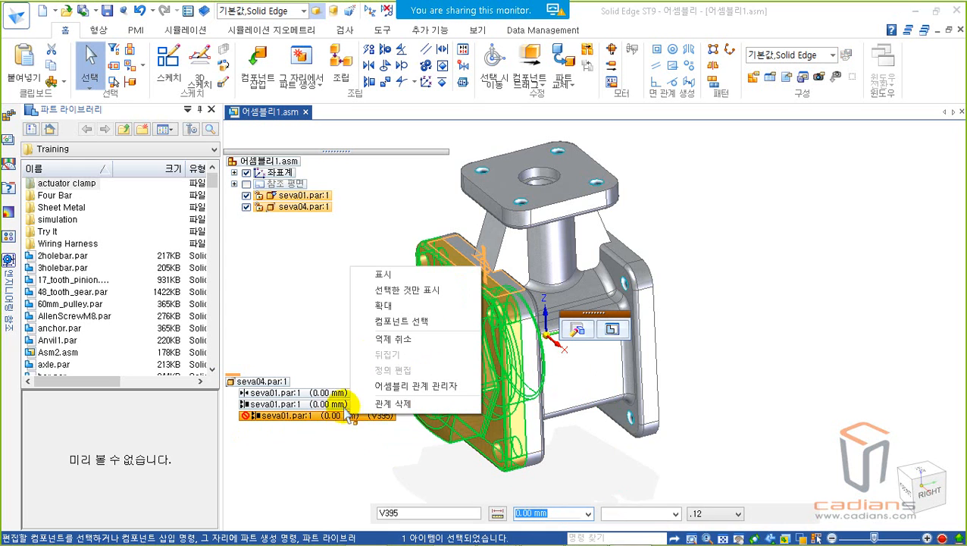
left_click(384, 343)
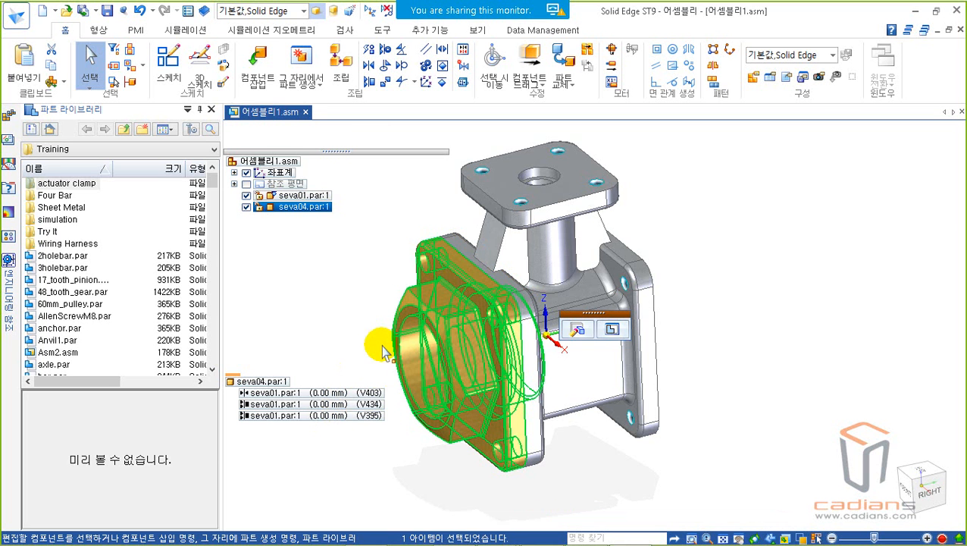
left_click(343, 292)
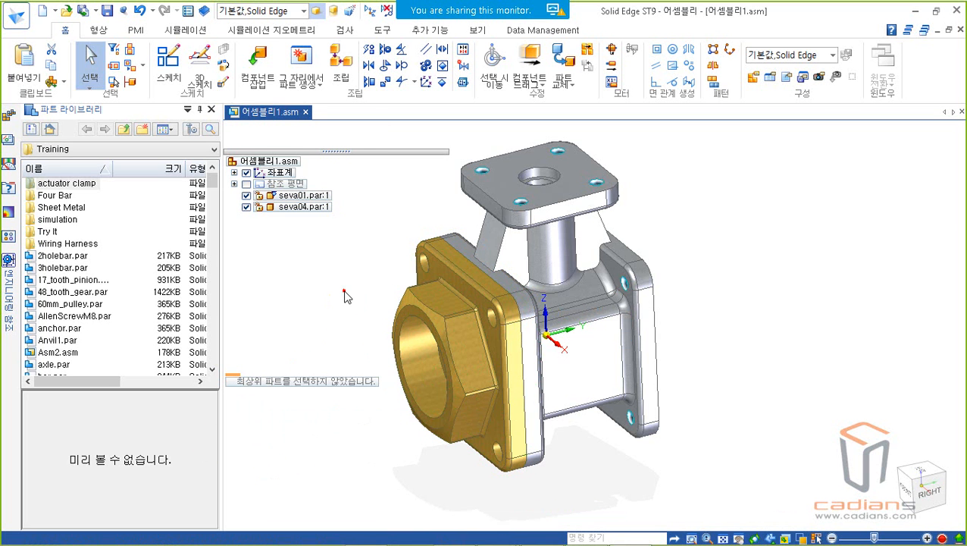
- Copy seva04.par and place a second occurrence in open space beside the unoccupied side flange of seva01.par
middle_click_drag(759, 316, 616, 341)
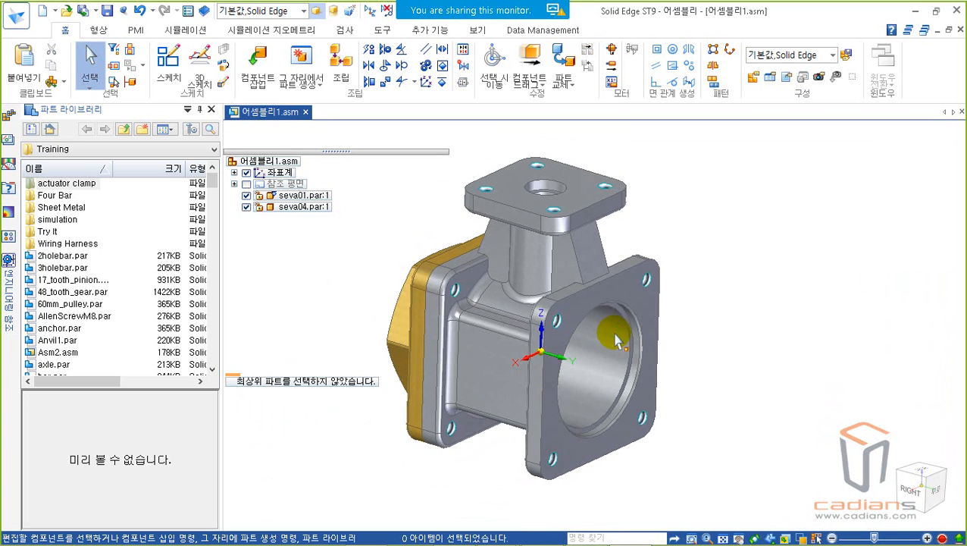
left_click(411, 303)
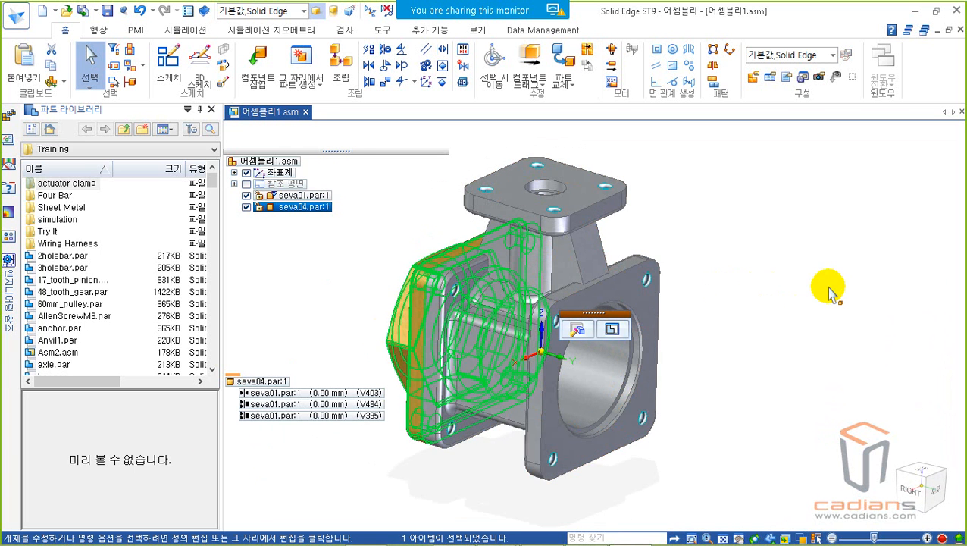
key("Delete")
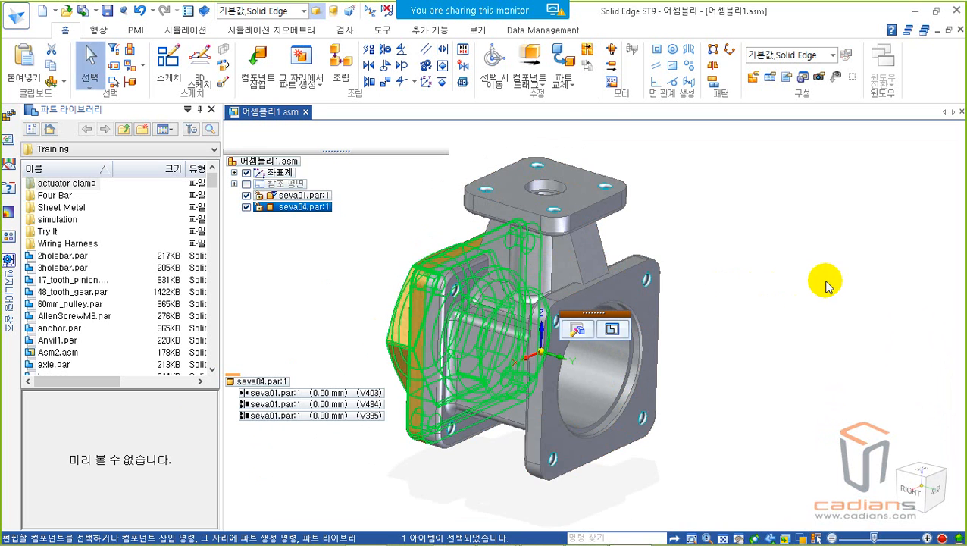
key("Escape")
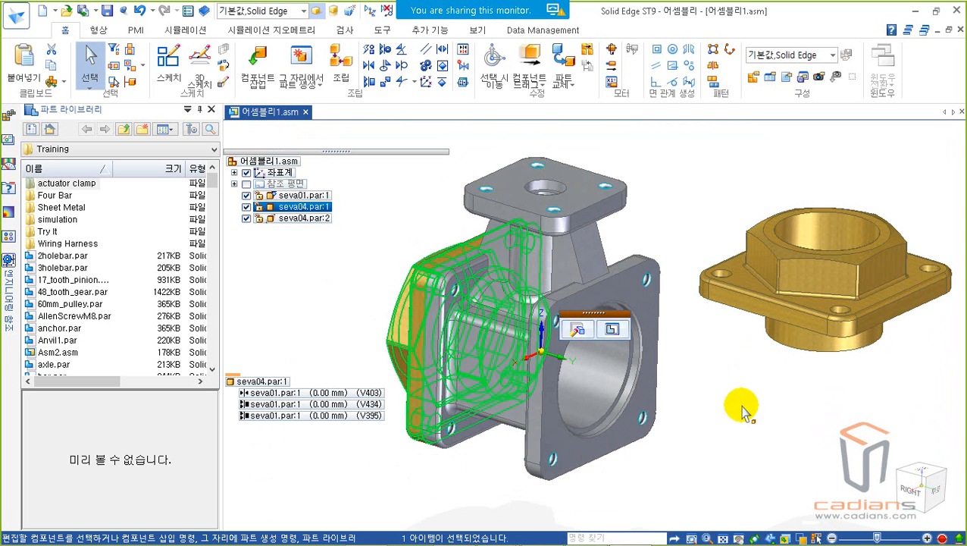
key("Escape")
left_click(735, 360)
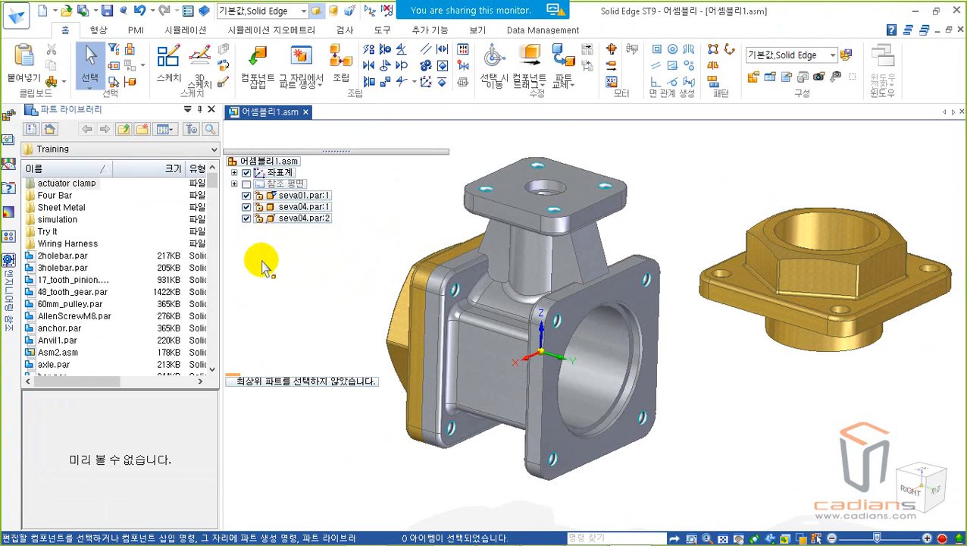
middle_click_drag(679, 183, 665, 182, "shift")
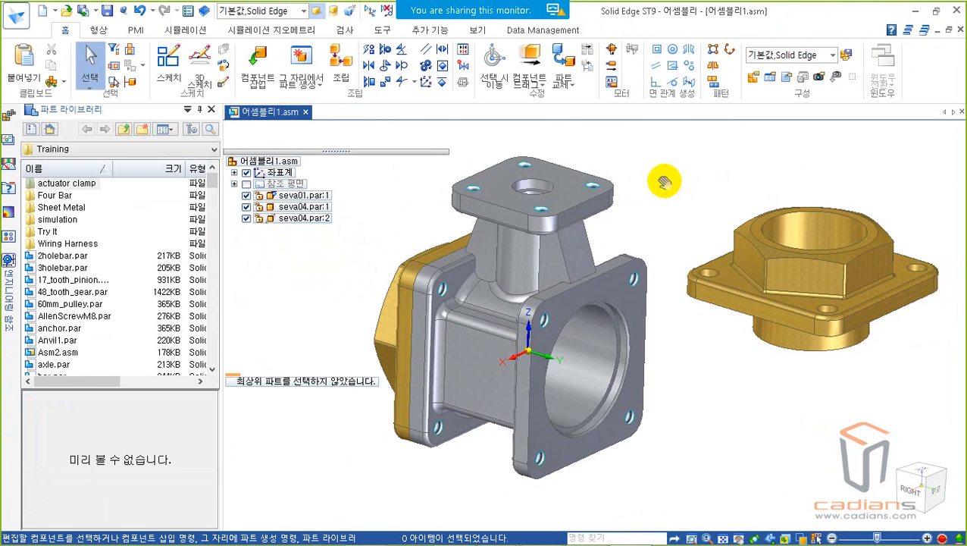
- Mate the underside of the flange of seva04.par:2 to the outer face of the unoccupied side flange of seva01.par
left_click(371, 66)
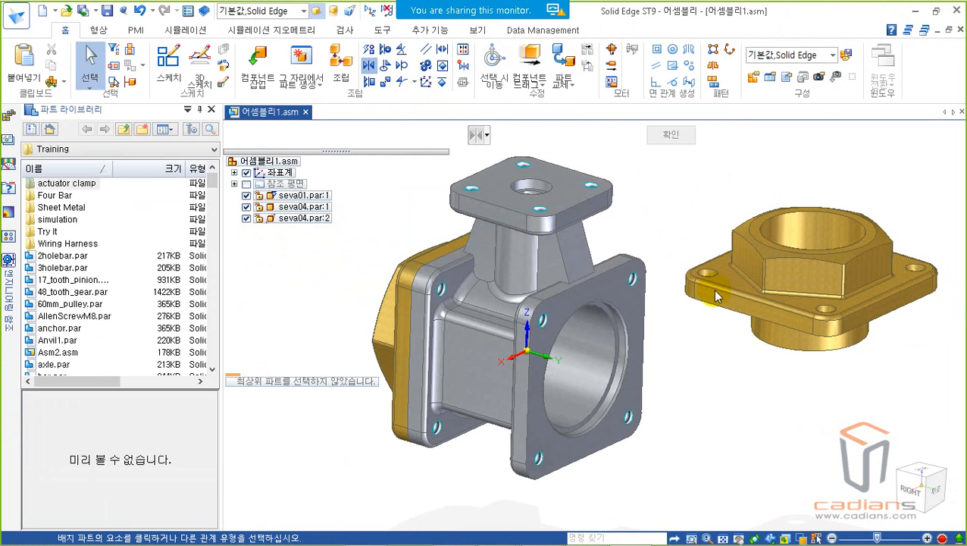
middle_click_drag(680, 314, 724, 301)
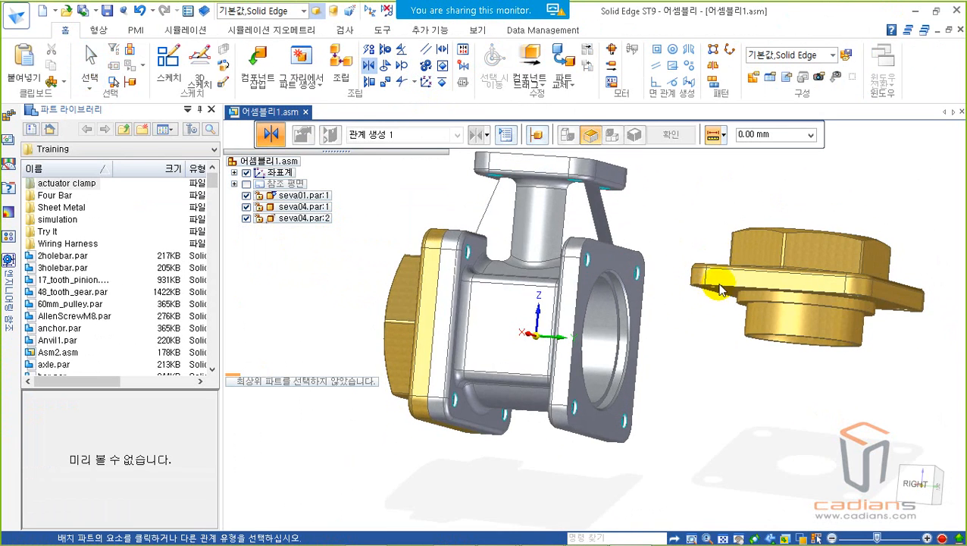
left_click(730, 297)
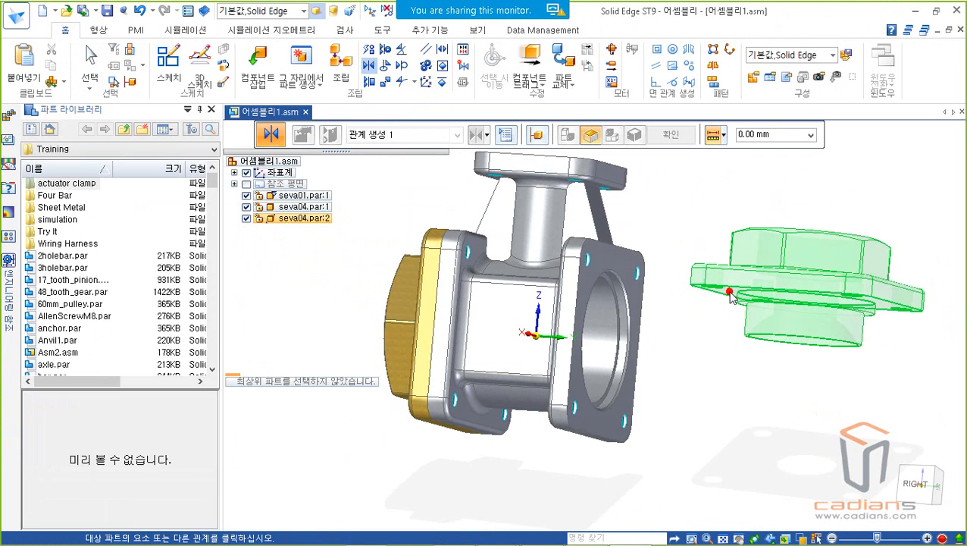
left_click(635, 296)
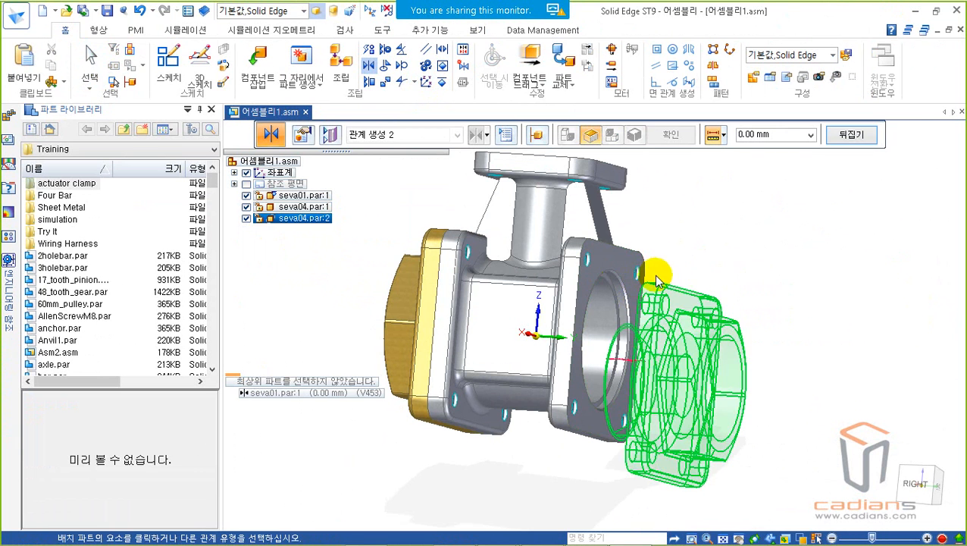
middle_click_drag(706, 226, 691, 201)
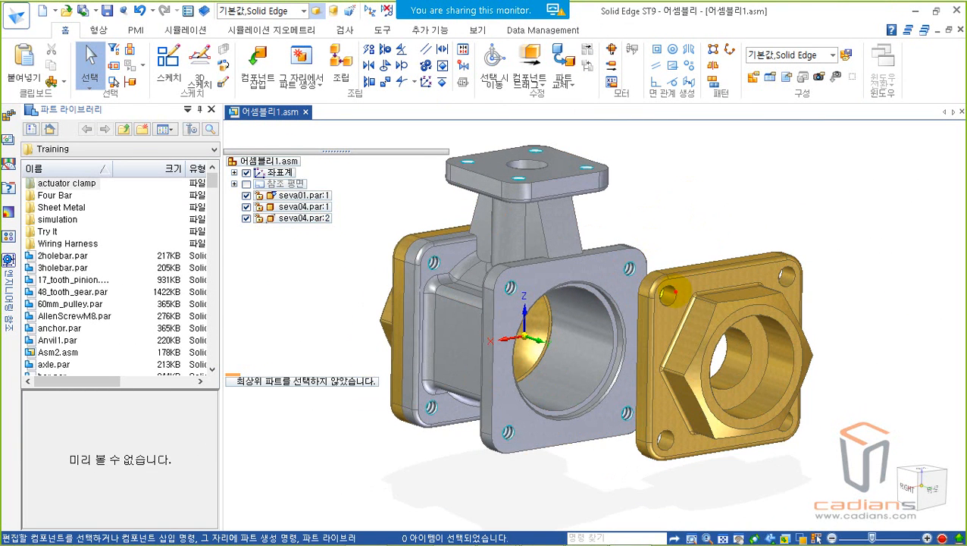
left_click_drag(514, 299, 504, 296)
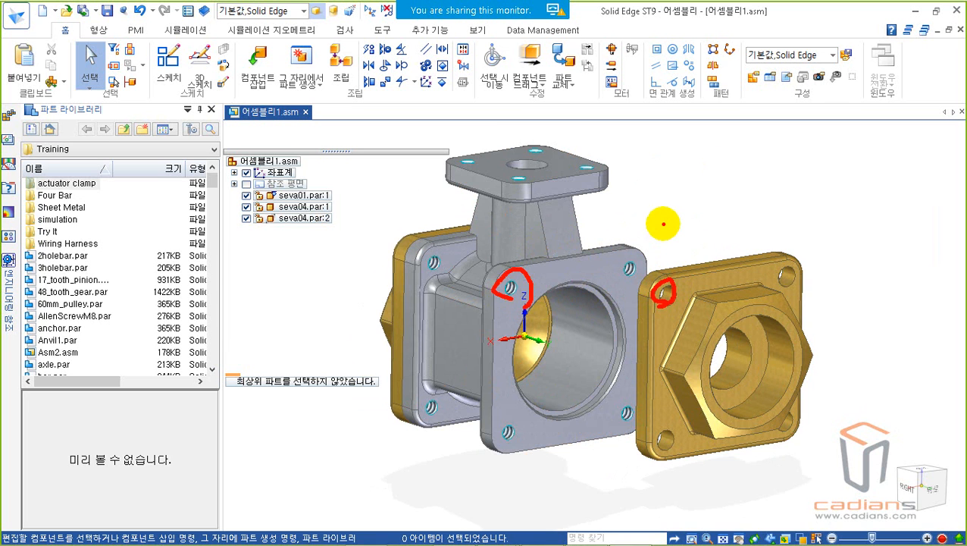
key("Escape")
- Axially align a corner hole of seva04.par:2 with the matching upper corner hole of seva01.par's flange, leaving rotation unlocked
left_click(386, 67)
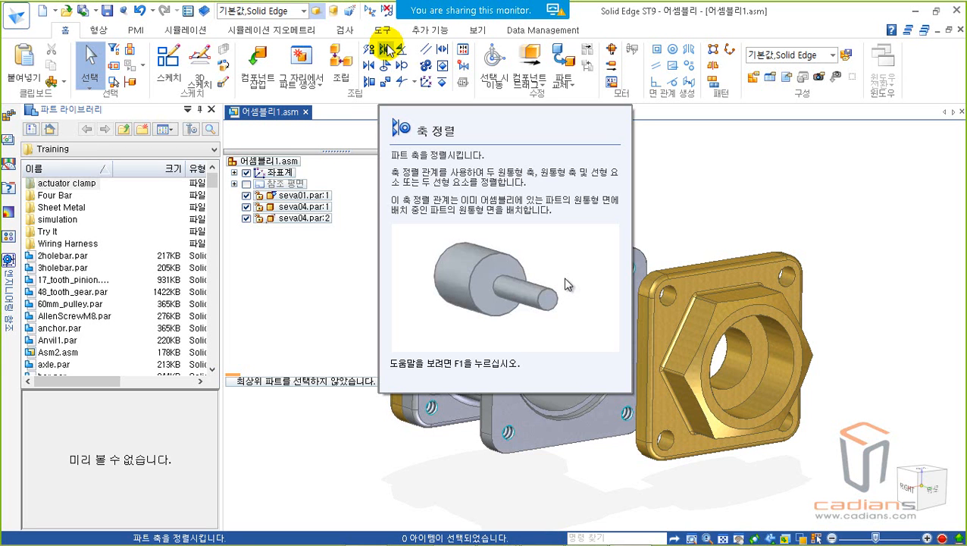
left_click(387, 49)
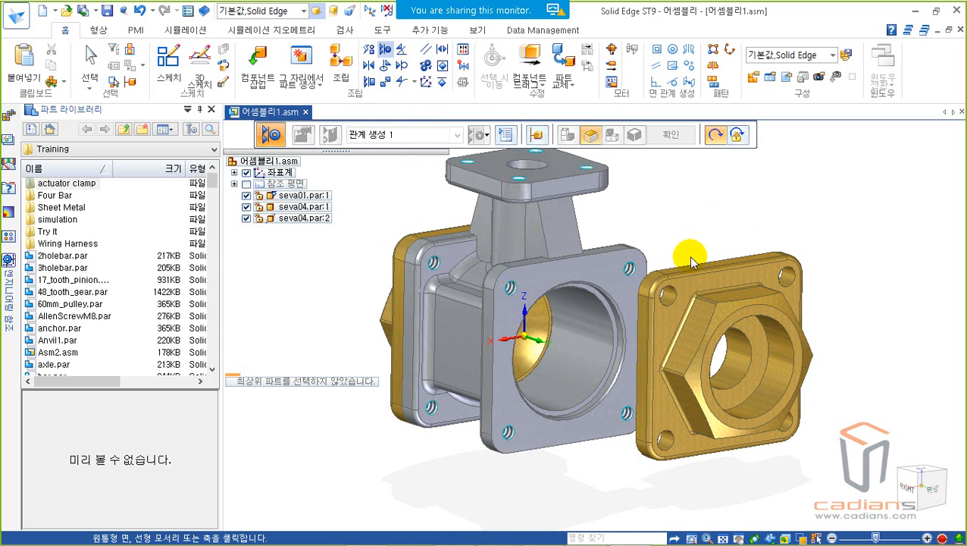
left_click(669, 305)
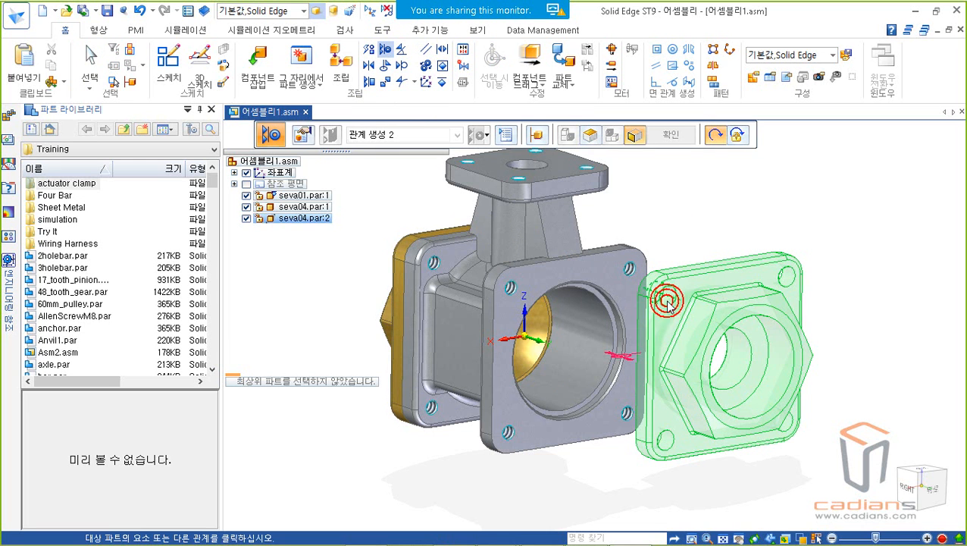
left_click(513, 293)
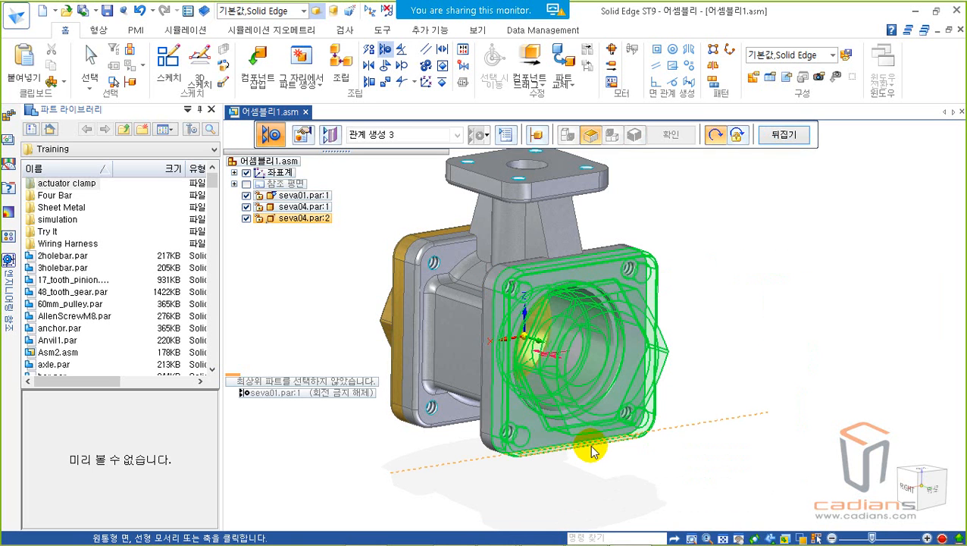
right_click(614, 347)
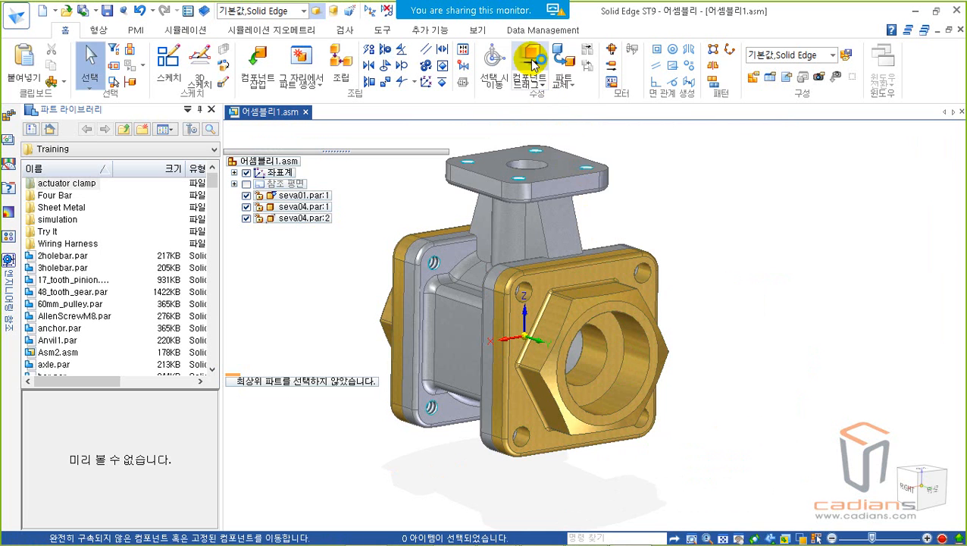
- Swing seva04.par:2 around its aligned corner hole with Drag Component, away from the flange opening
left_click(641, 312)
left_click_drag(641, 312, 533, 323)
left_click_drag(529, 392, 452, 307)
key("Escape")
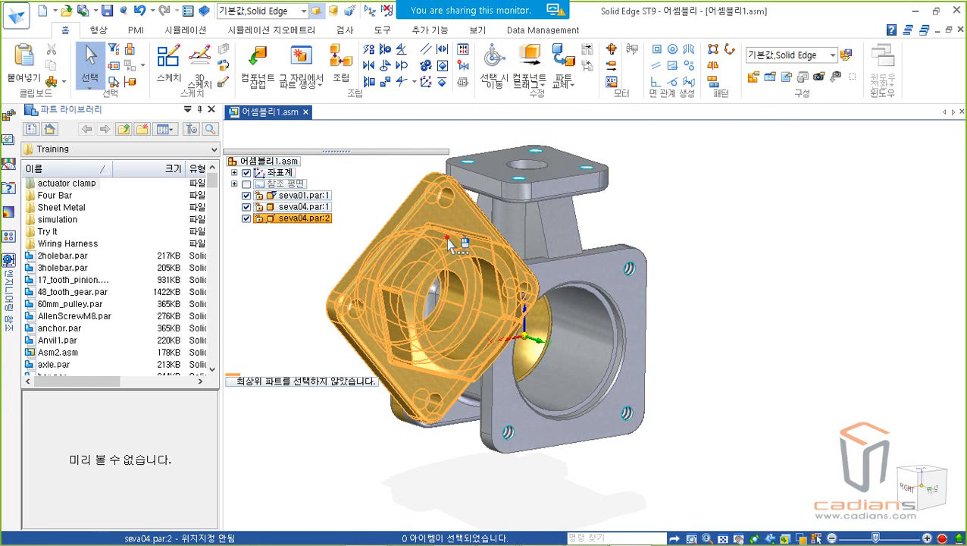
- Lock the rotation of the Axial Align relationship between seva04.par:2 and seva01.par
left_click(451, 247)
left_click(345, 407)
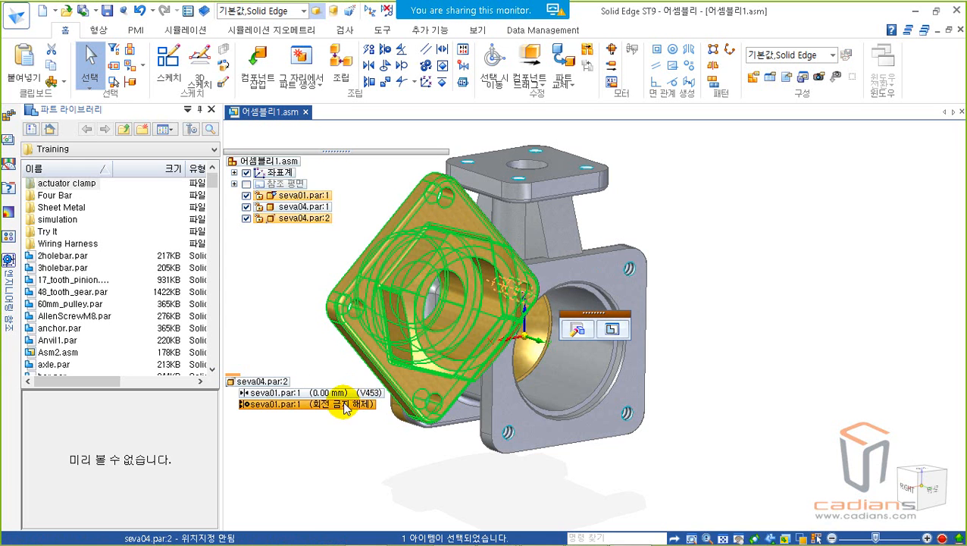
left_click(345, 405)
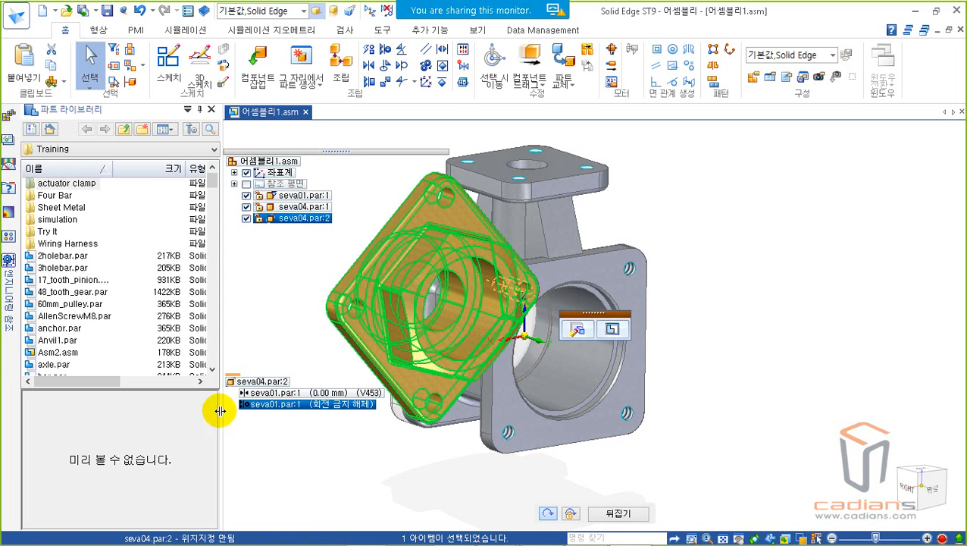
left_click(612, 520)
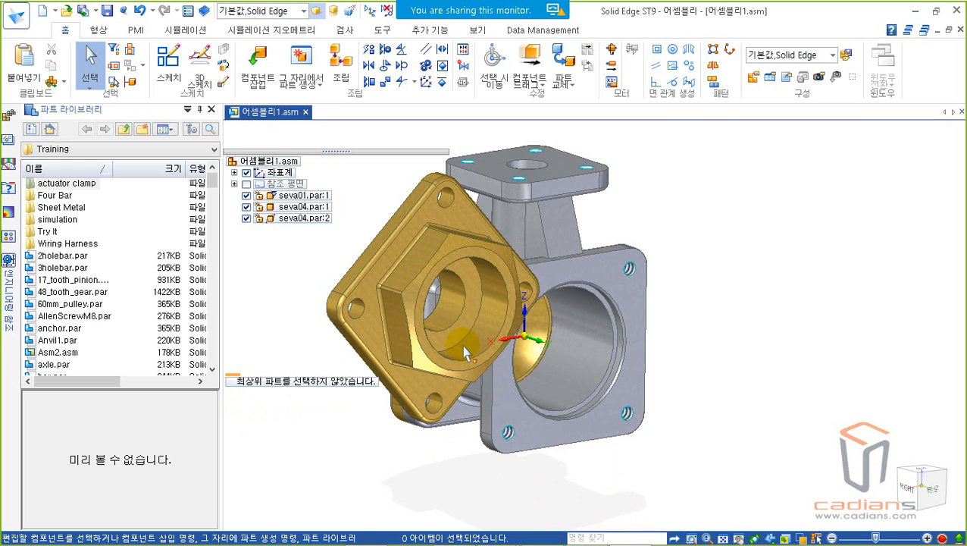
left_click(378, 335)
left_click(334, 404)
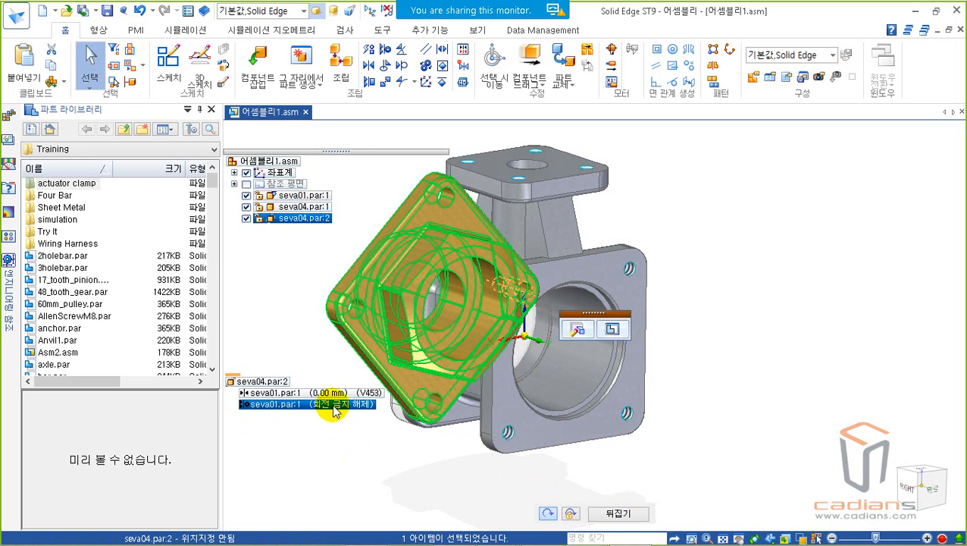
left_click(558, 513)
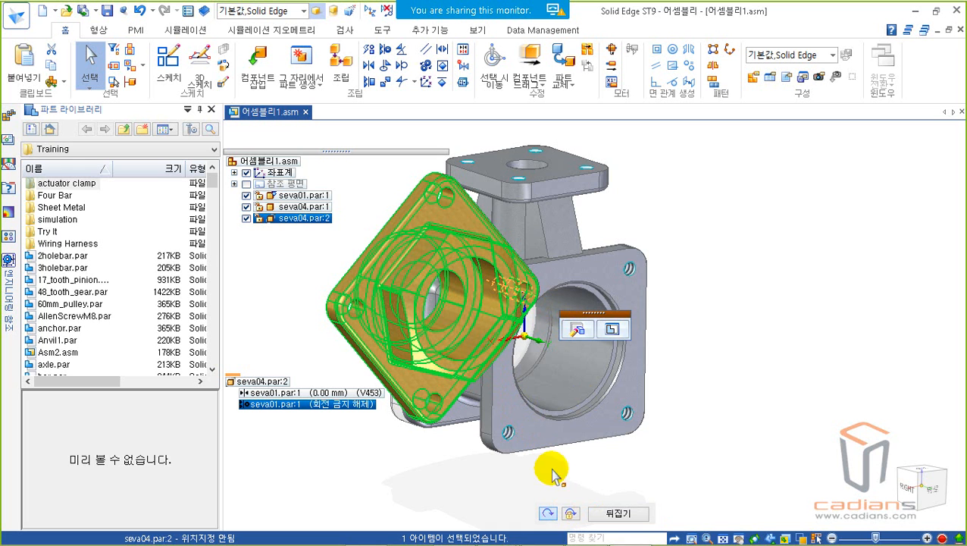
left_click(571, 514)
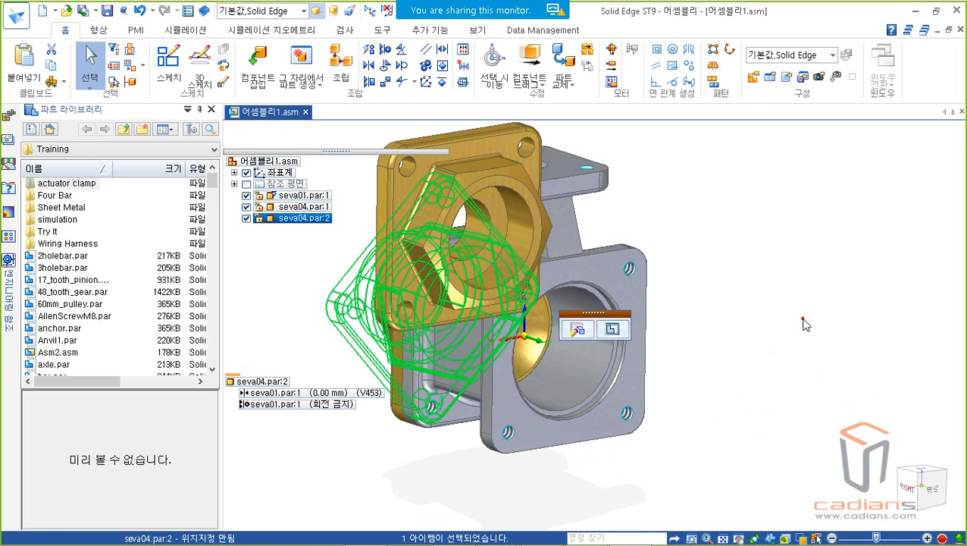
- Try to rotate seva04.par:2 around its aligned hole with Drag Component while its rotation is locked
left_click(531, 62)
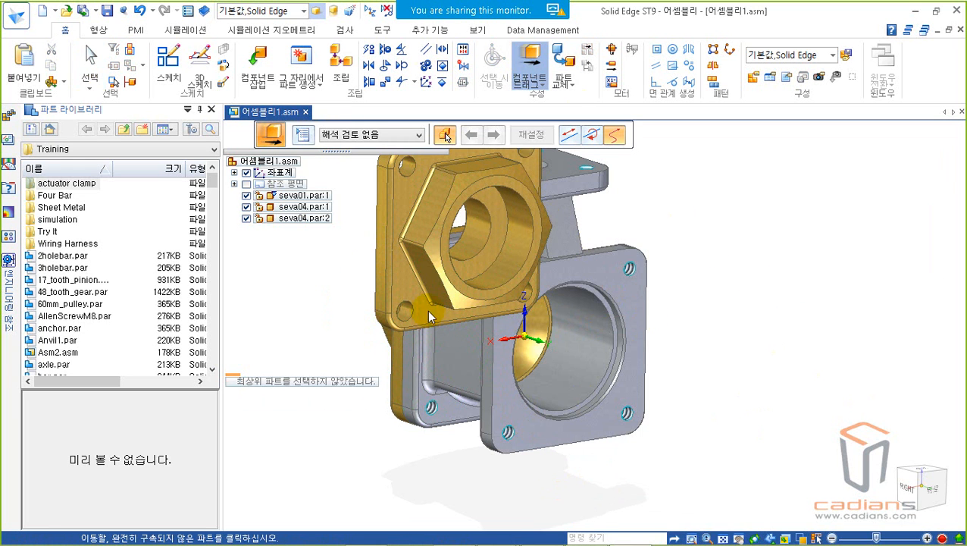
key("Escape")
left_click_drag(258, 203, 288, 225)
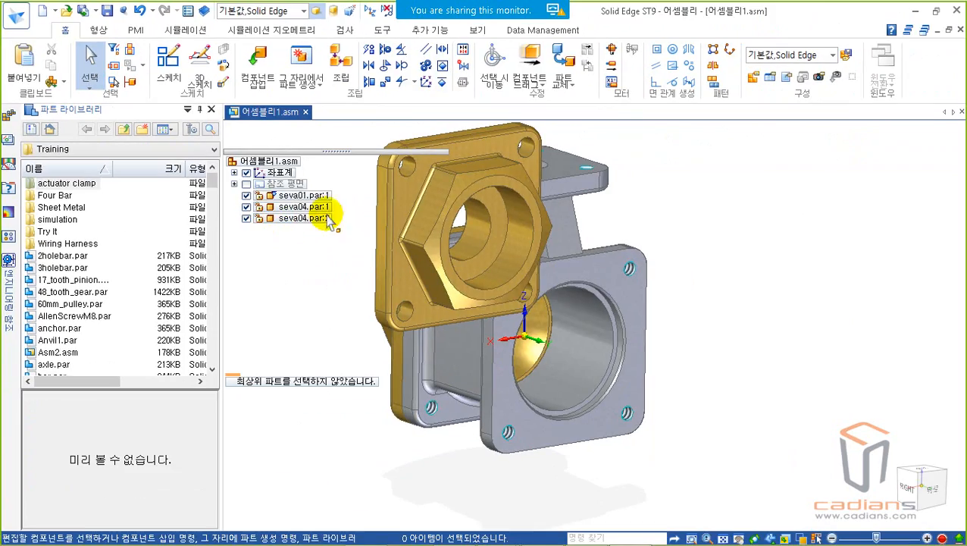
- Unlock the rotation of seva04.par:2's Axial Align relationship and clear the selection
left_click(392, 254)
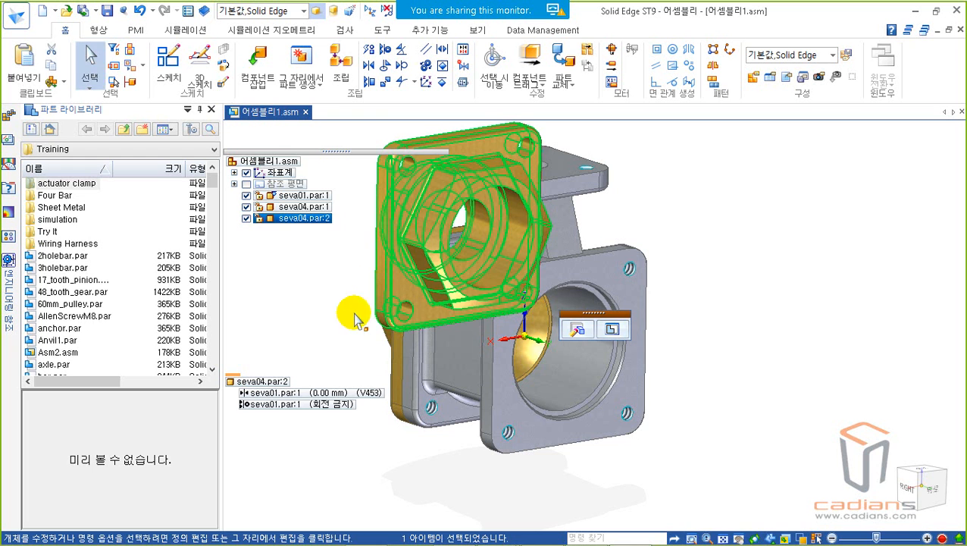
left_click(296, 405)
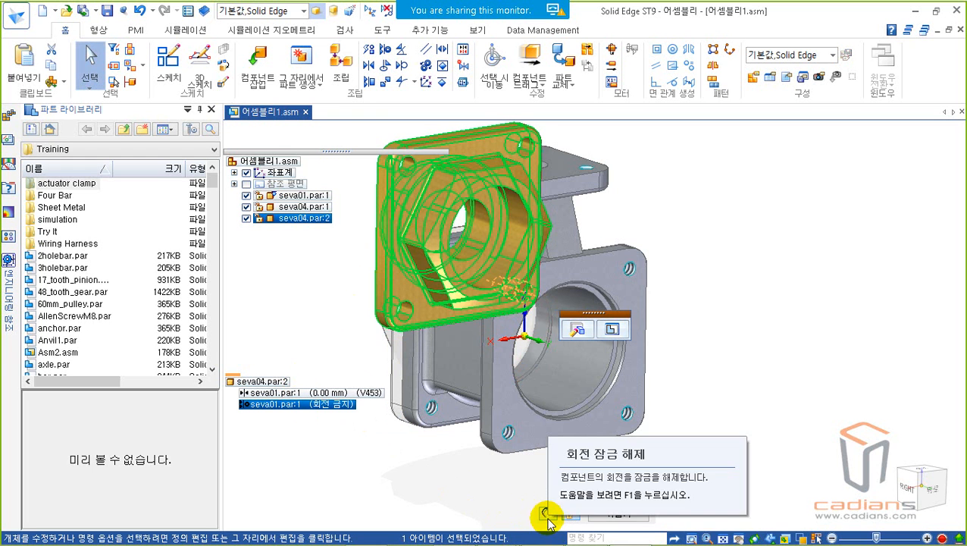
left_click(547, 517)
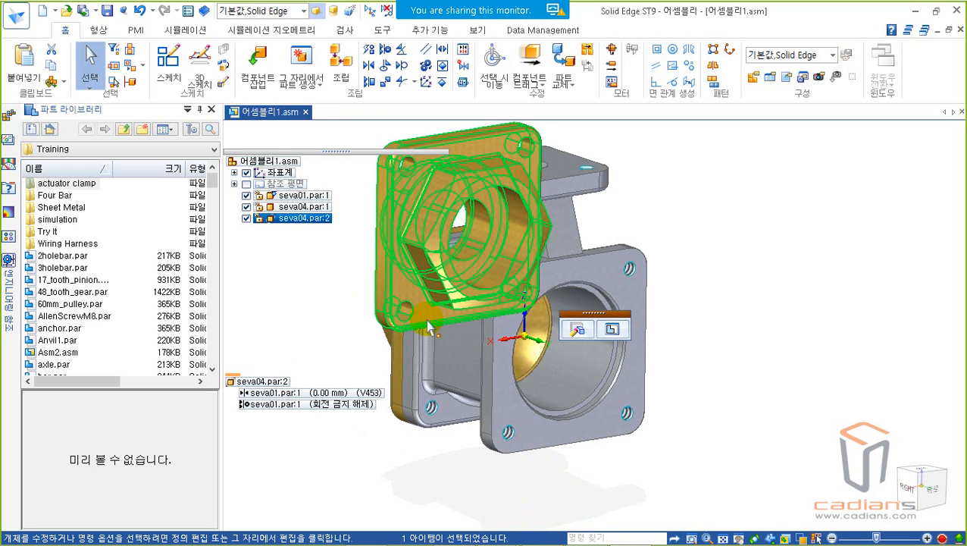
key("Escape")
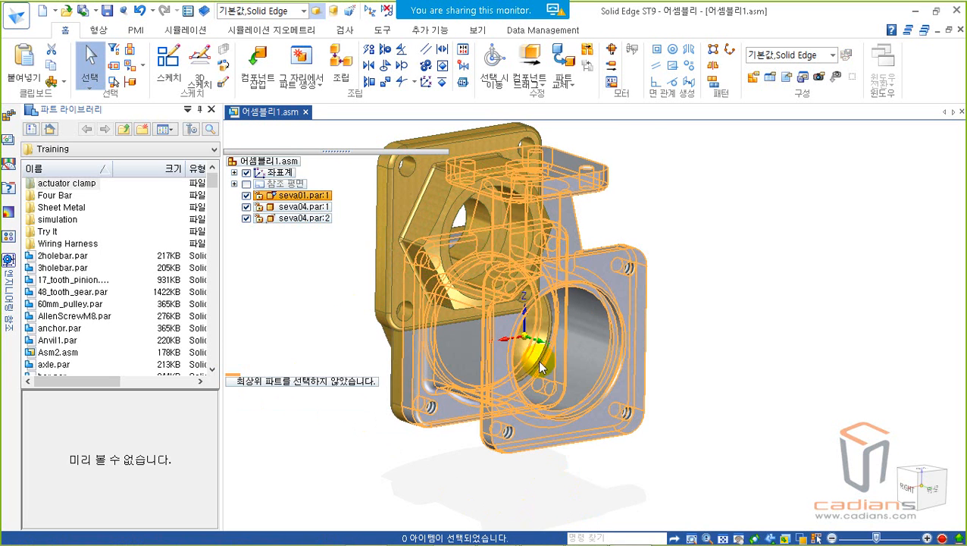
- Rotate seva04.par:2 around its aligned hole with Drag Component until it roughly covers seva01.par's flange opening
left_click(531, 60)
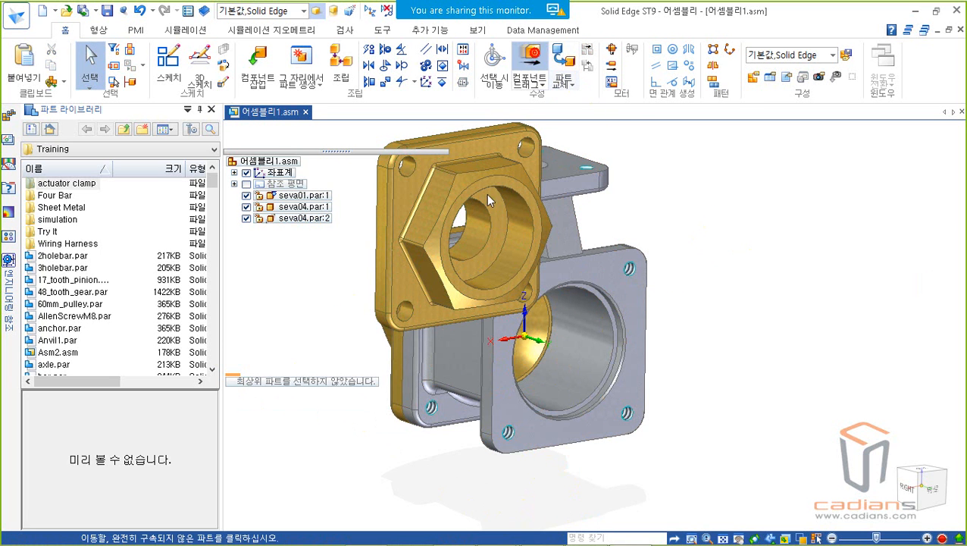
left_click_drag(584, 161, 530, 432)
key("Escape")
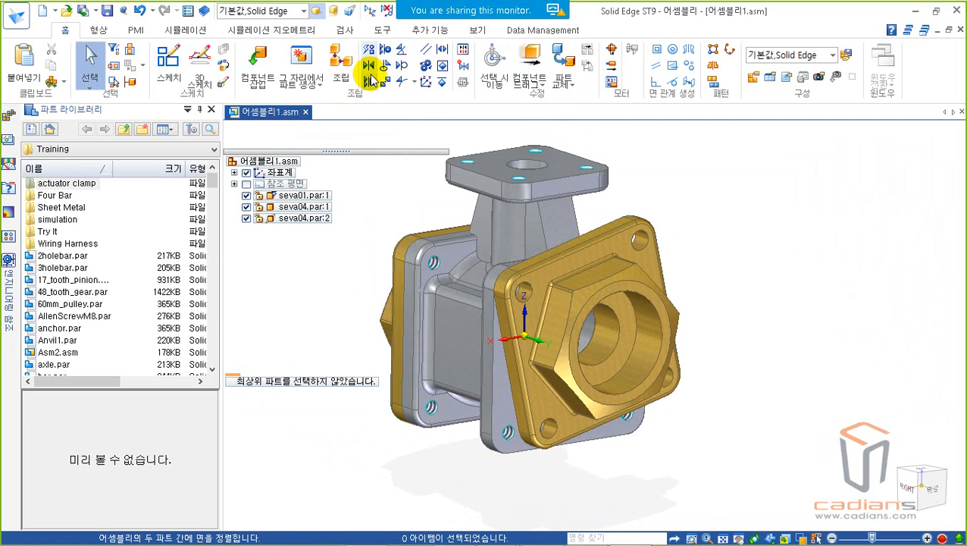
- Axially align the other upper corner hole of seva04.par:2 with its matching flange hole on seva01.par, leaving rotation unlocked
left_click(383, 53)
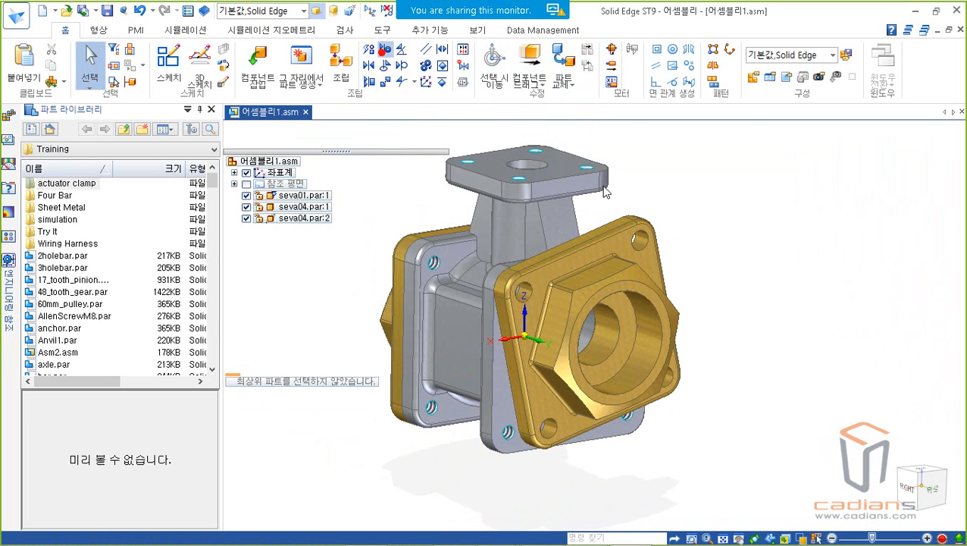
left_click(637, 258)
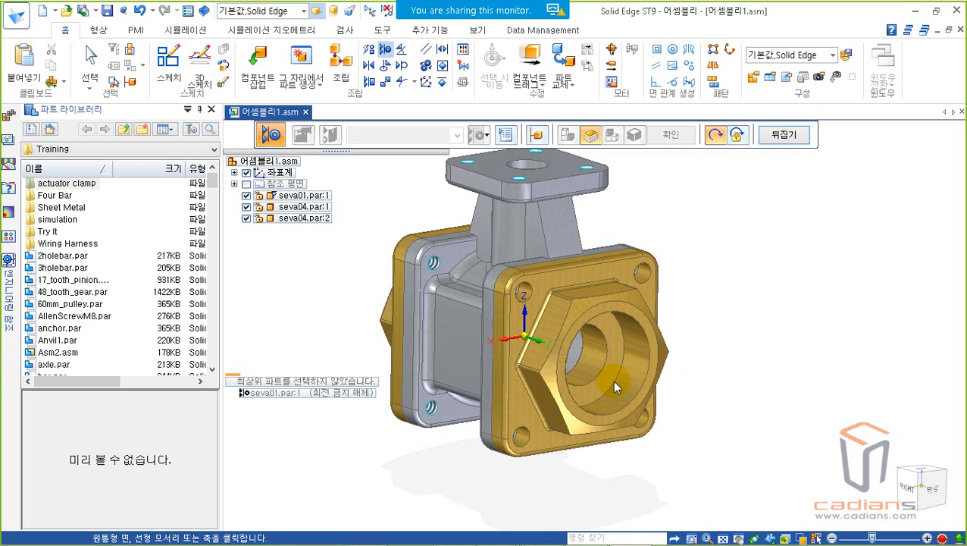
key("Escape")
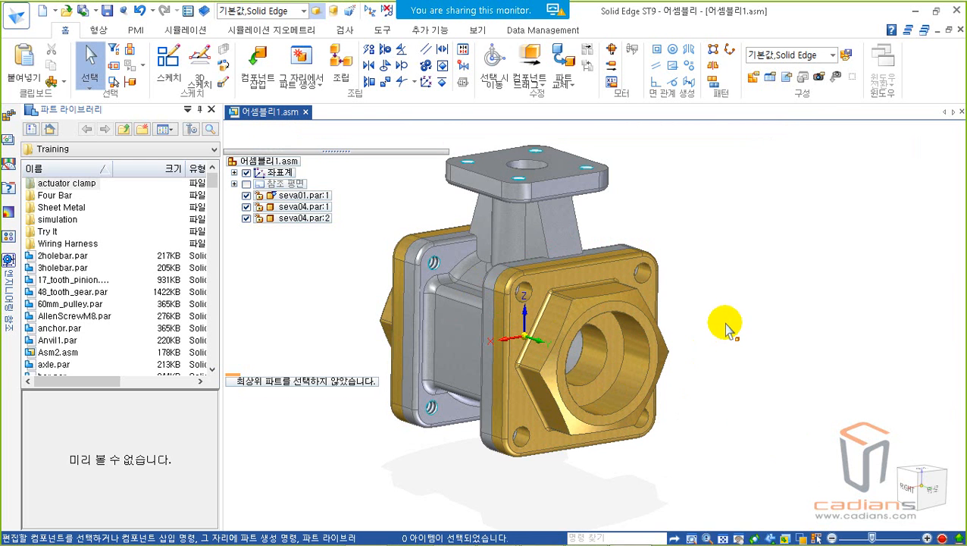
- Check whether seva04.par:2 can still be dragged, and review its Mate and Axial Align relationships to seva01.par
left_click(524, 90)
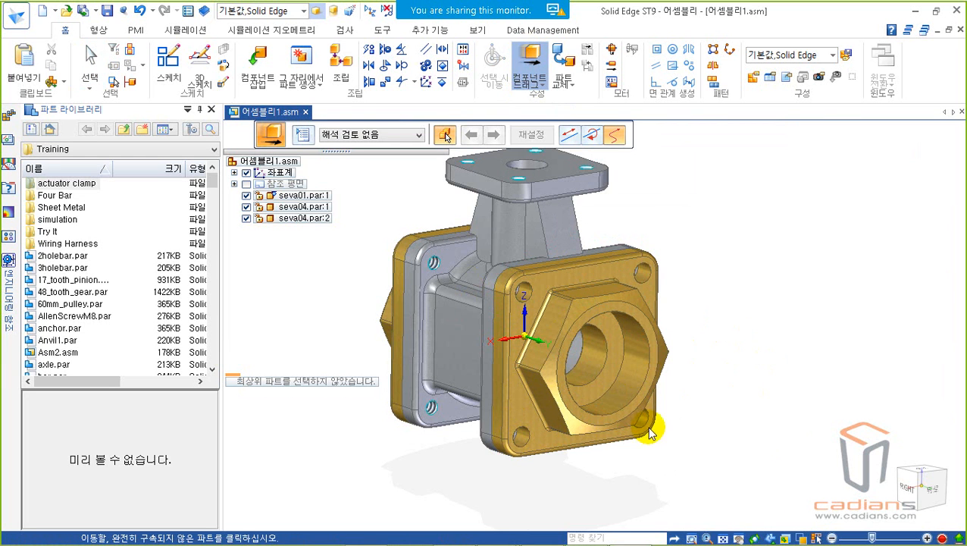
left_click(90, 59)
left_click(528, 324)
left_click(560, 289)
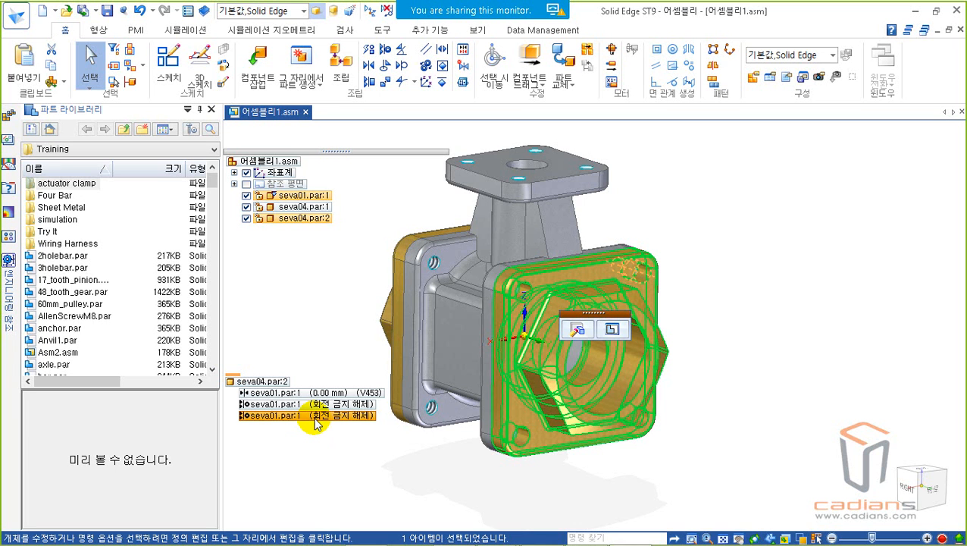
key("Escape")
left_click(350, 299)
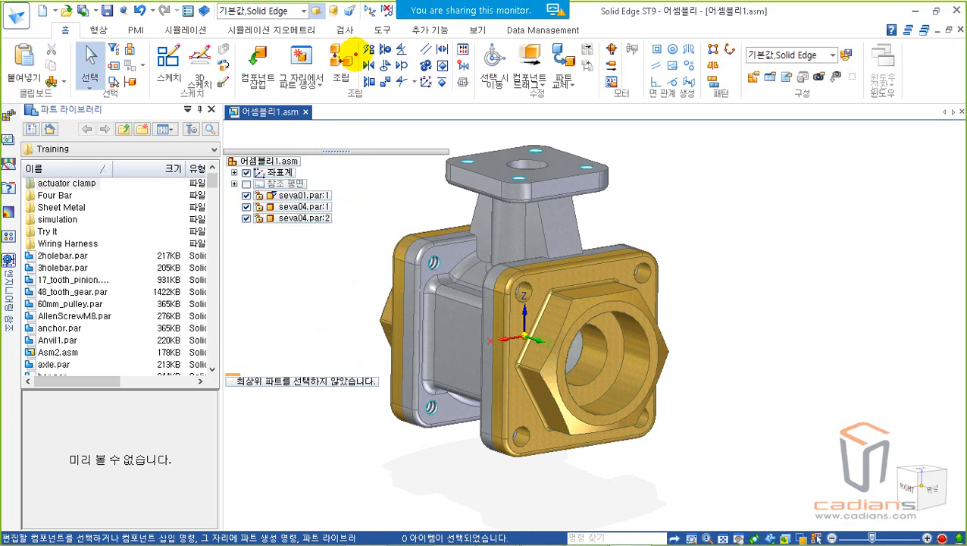